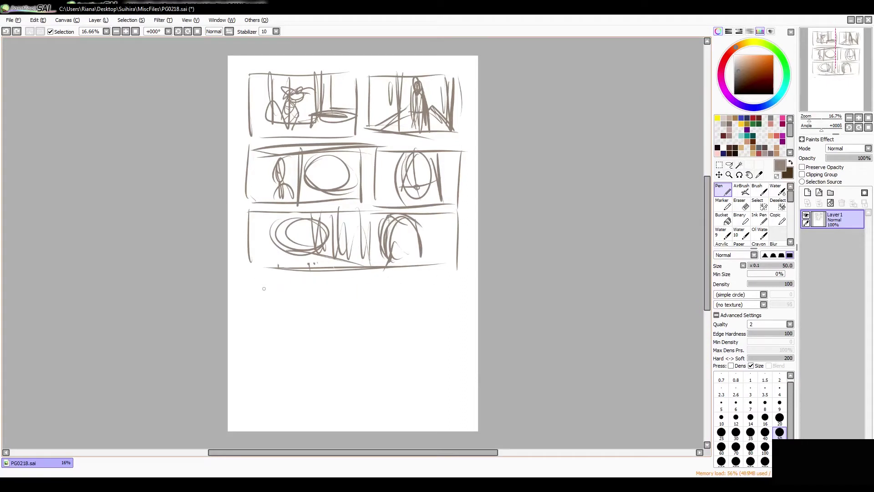
Step: Darken the arched head in the third row's right panel and thicken the frame lines around the first two rows' right panels
{"action": "left_click_drag", "start_coordinate": [390, 85], "coordinate": [390, 106]}
{"action": "left_click_drag", "start_coordinate": [255, 280], "coordinate": [364, 335]}
{"action": "key", "text": "ctrl+z"}
{"action": "left_click_drag", "start_coordinate": [410, 218], "coordinate": [426, 264]}
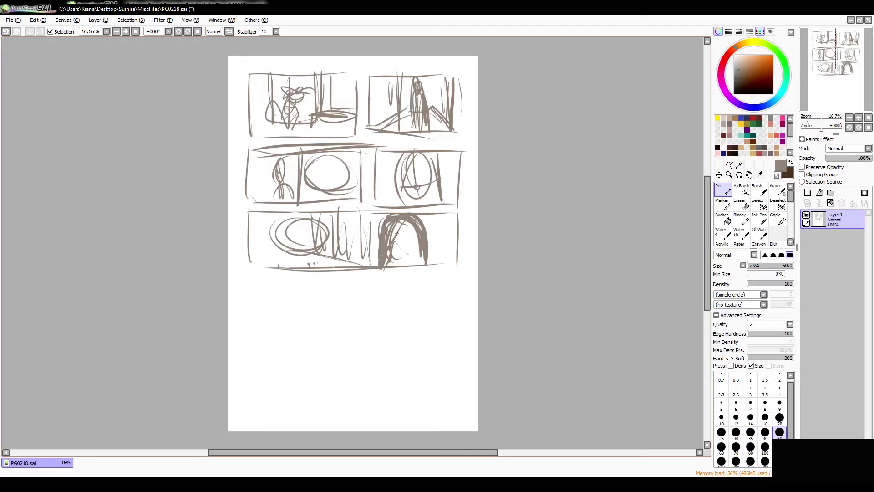
{"action": "left_click_drag", "start_coordinate": [360, 125], "coordinate": [448, 132]}
{"action": "left_click_drag", "start_coordinate": [394, 153], "coordinate": [400, 209]}
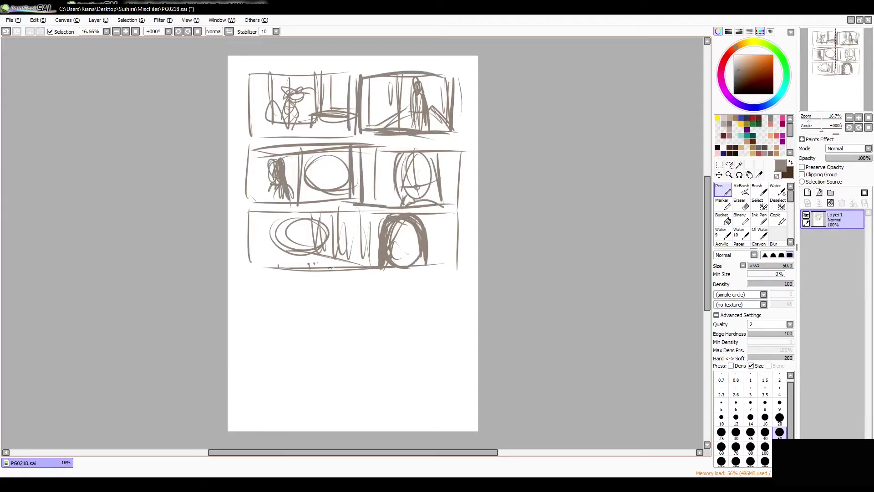
Step: Rough in the fourth-row panels and the large bottom scene with loose figures and balloon ovals beneath the three sketched rows
{"action": "mouse_move", "coordinate": [281, 275]}
{"action": "left_mouse_down"}
{"action": "mouse_move", "coordinate": [293, 310]}
{"action": "mouse_move", "coordinate": [291, 282]}
{"action": "mouse_move", "coordinate": [341, 299]}
{"action": "mouse_move", "coordinate": [381, 279]}
{"action": "left_mouse_up"}
{"action": "mouse_move", "coordinate": [427, 304]}
{"action": "left_mouse_down"}
{"action": "mouse_move", "coordinate": [387, 292]}
{"action": "mouse_move", "coordinate": [374, 349]}
{"action": "left_mouse_up"}
{"action": "mouse_move", "coordinate": [303, 335]}
{"action": "left_mouse_down"}
{"action": "mouse_move", "coordinate": [344, 365]}
{"action": "mouse_move", "coordinate": [273, 409]}
{"action": "mouse_move", "coordinate": [423, 378]}
{"action": "mouse_move", "coordinate": [364, 182]}
{"action": "mouse_move", "coordinate": [283, 175]}
{"action": "mouse_move", "coordinate": [409, 175]}
{"action": "left_mouse_up"}
{"action": "left_click_drag", "start_coordinate": [409, 175], "coordinate": [348, 200]}
{"action": "left_click_drag", "start_coordinate": [348, 200], "coordinate": [275, 236]}
{"action": "mouse_move", "coordinate": [289, 167]}
{"action": "left_mouse_down"}
{"action": "mouse_move", "coordinate": [392, 255]}
{"action": "mouse_move", "coordinate": [270, 321]}
{"action": "left_mouse_up"}
{"action": "left_click_drag", "start_coordinate": [323, 410], "coordinate": [310, 442]}
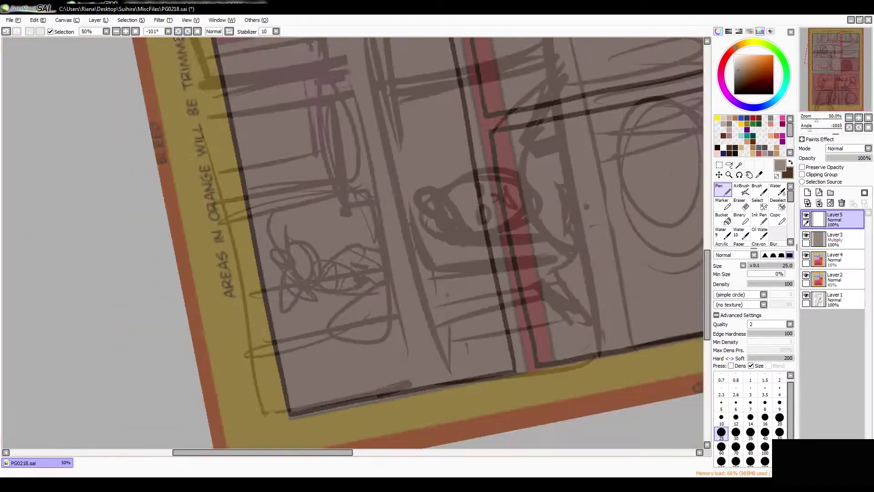
Step: Outline the first row's left panel with a thick white border on Layer5 and trim its overshooting corners
{"action": "left_click_drag", "start_coordinate": [266, 62], "coordinate": [272, 366]}
{"action": "key", "text": "minus"}
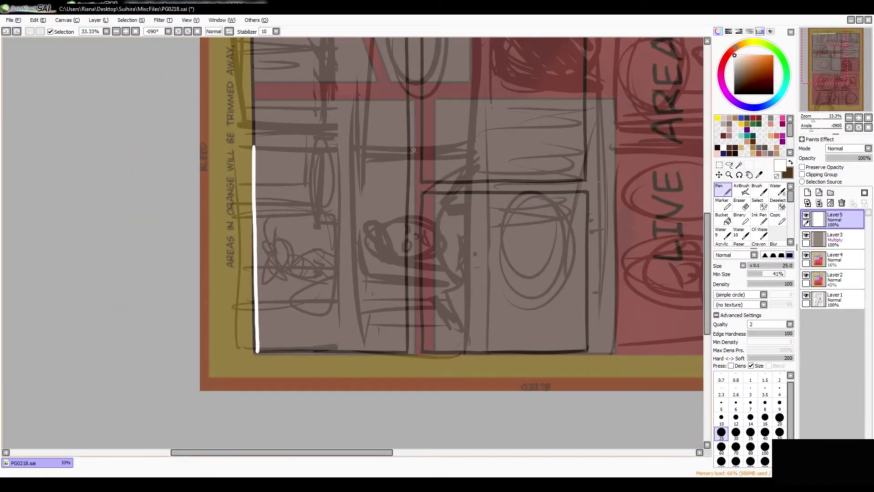
{"action": "key", "text": "m"}
{"action": "key", "text": "Home"}
{"action": "left_click_drag", "start_coordinate": [243, 148], "coordinate": [243, 237]}
{"action": "left_click_drag", "start_coordinate": [446, 145], "coordinate": [446, 237]}
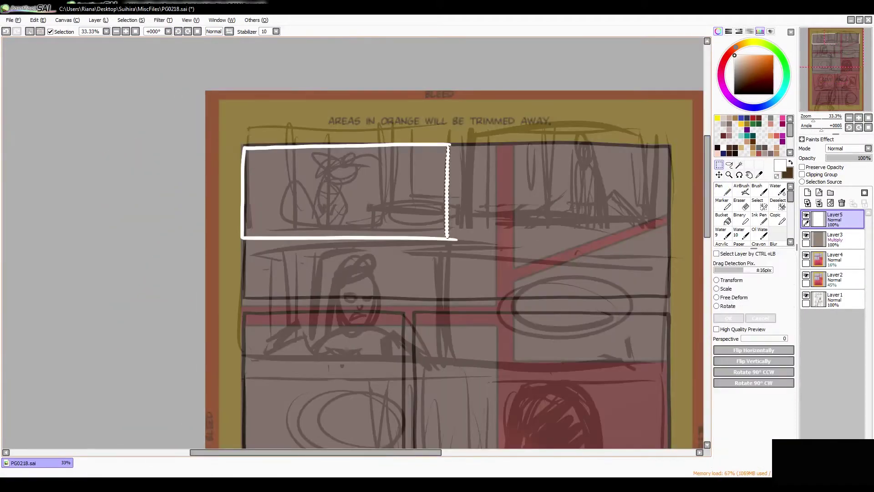
{"action": "key", "text": "n"}
Step: Outline the first row's right panel with a white border, leaving a narrow gutter beside the left panel
{"action": "left_click_drag", "start_coordinate": [456, 145], "coordinate": [456, 237]}
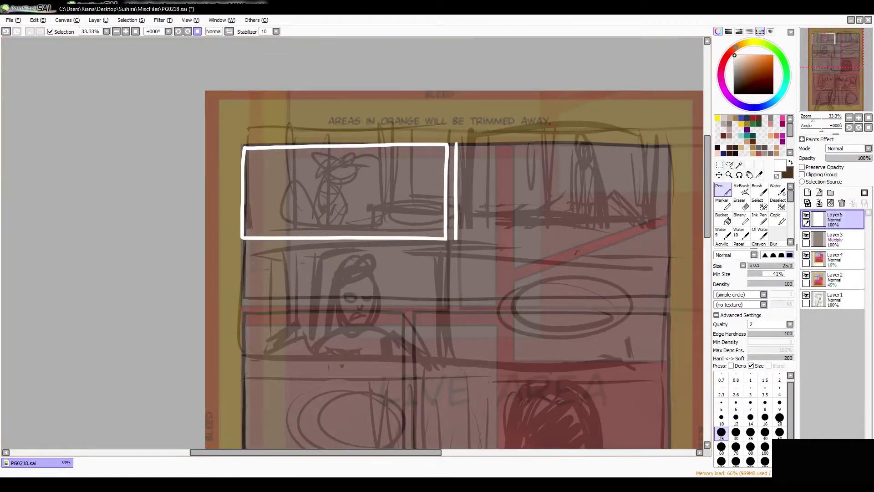
{"action": "key", "text": "Delete"}
{"action": "left_click_drag", "start_coordinate": [327, 84], "coordinate": [327, 300]}
{"action": "left_click_drag", "start_coordinate": [417, 87], "coordinate": [417, 300]}
{"action": "key", "text": "Home"}
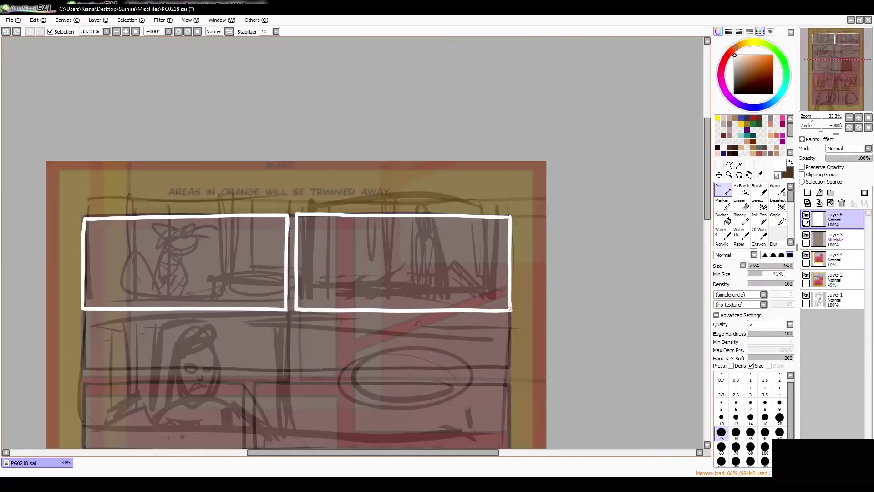
{"action": "key", "text": "e"}
Step: Draw a white border around the full-width second-row panel, aligned with the outer edges of the first row
{"action": "key", "text": "Delete"}
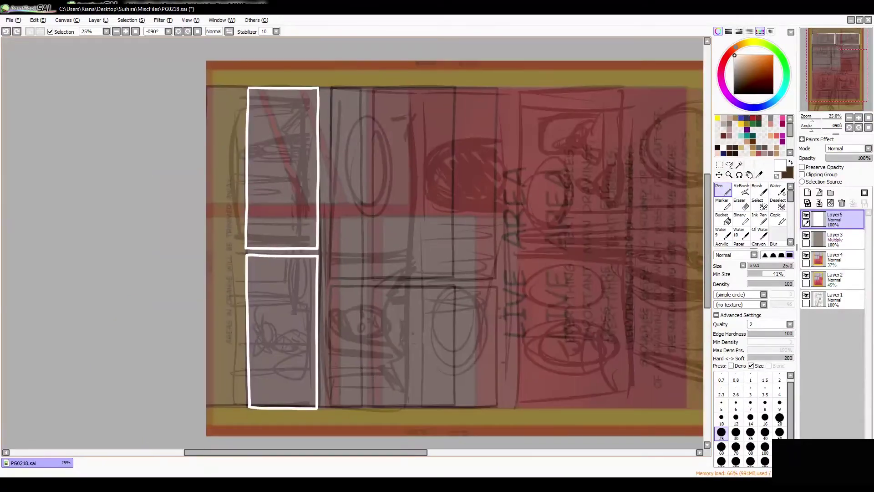
{"action": "key", "text": "ctrl+minus"}
{"action": "left_click_drag", "start_coordinate": [181, 246], "coordinate": [203, 246]}
{"action": "key", "text": "Return"}
{"action": "key", "text": "Home"}
{"action": "key", "text": "n"}
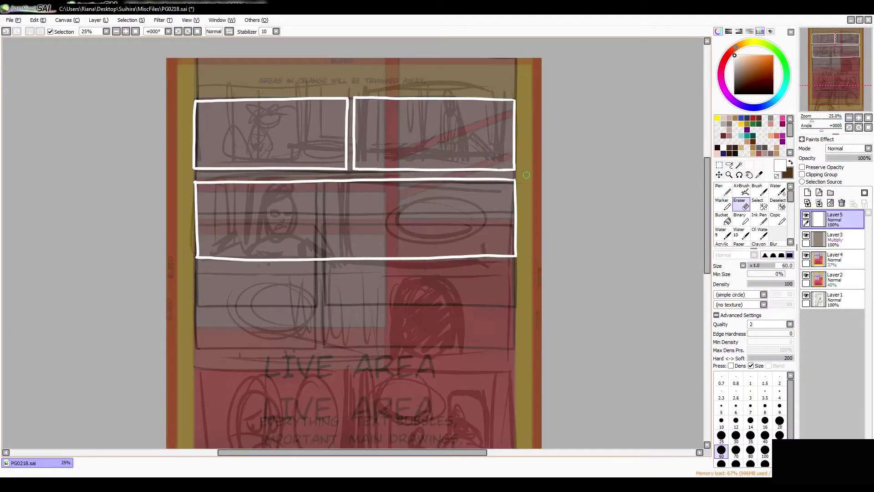
Step: Draw a white border around the full-width third-row panel, leaving a gutter below the second row
{"action": "key", "text": "Delete"}
{"action": "key", "text": "v"}
{"action": "key", "text": "n"}
{"action": "key", "text": "Home"}
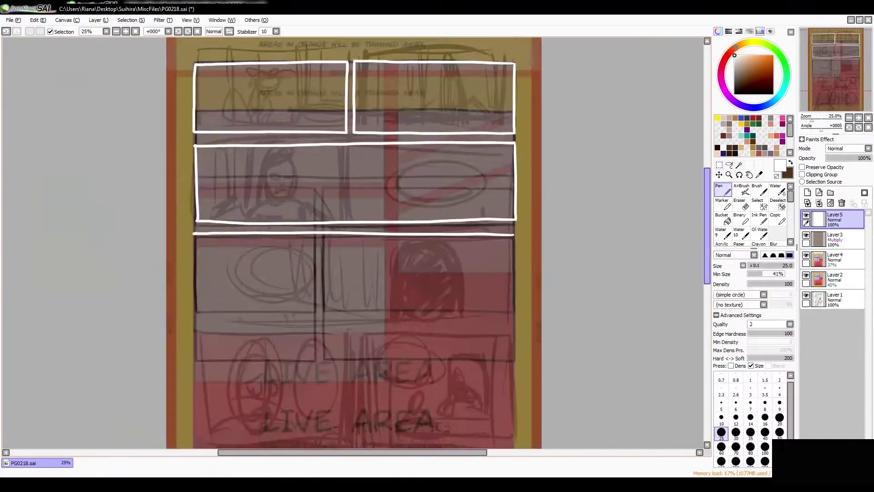
{"action": "key", "text": "Delete"}
{"action": "left_click_drag", "start_coordinate": [456, 81], "coordinate": [459, 313]}
{"action": "key", "text": "e"}
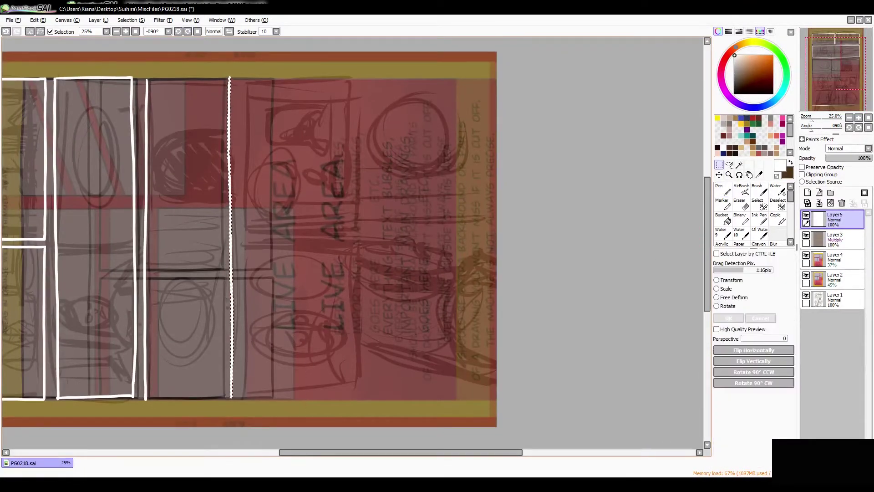
{"action": "key", "text": "Home"}
{"action": "key", "text": "n"}
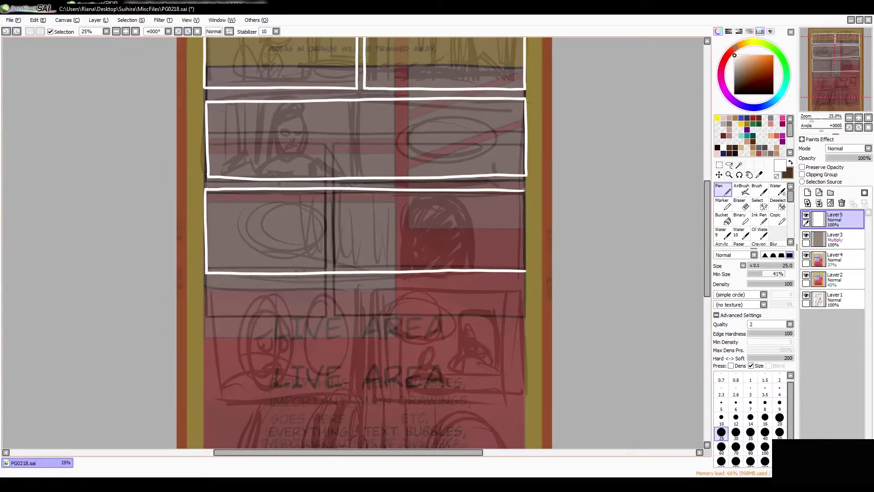
Step: Outline the fourth row's left panel with a white border on Layer5
{"action": "key", "text": "Delete"}
{"action": "scroll", "coordinate": [387, 157], "scroll_direction": "down", "scroll_amount": 3}
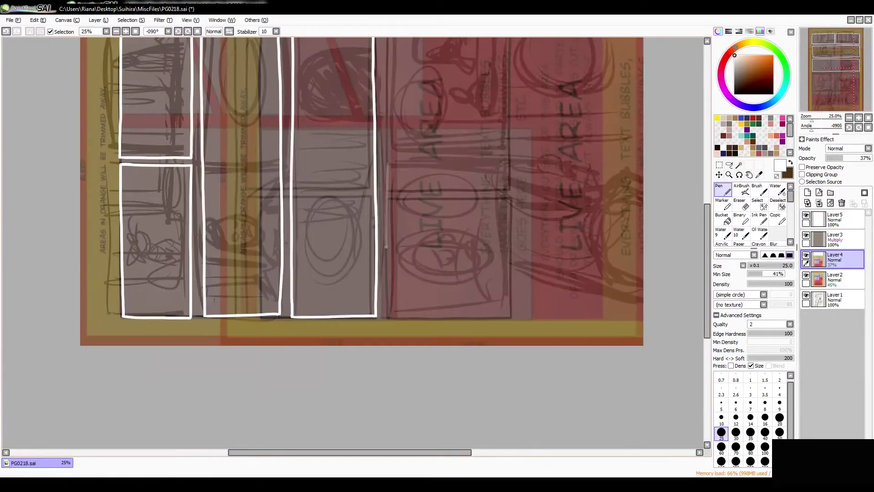
{"action": "left_click", "coordinate": [834, 219]}
{"action": "left_click_drag", "start_coordinate": [386, 230], "coordinate": [388, 159]}
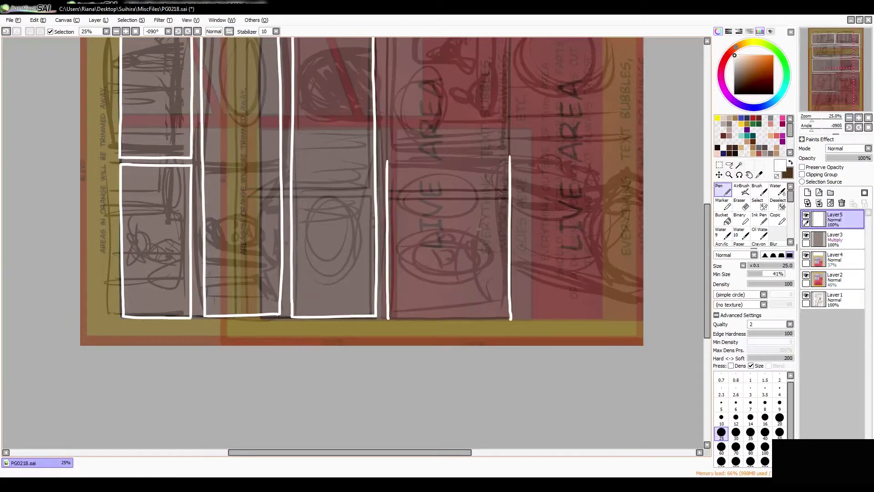
{"action": "key", "text": "Home"}
{"action": "scroll", "coordinate": [478, 242], "scroll_direction": "right", "scroll_amount": 1}
Step: Outline the fourth row's right panel with a matching white border on Layer5
{"action": "left_click", "coordinate": [834, 259]}
{"action": "left_click", "coordinate": [834, 218]}
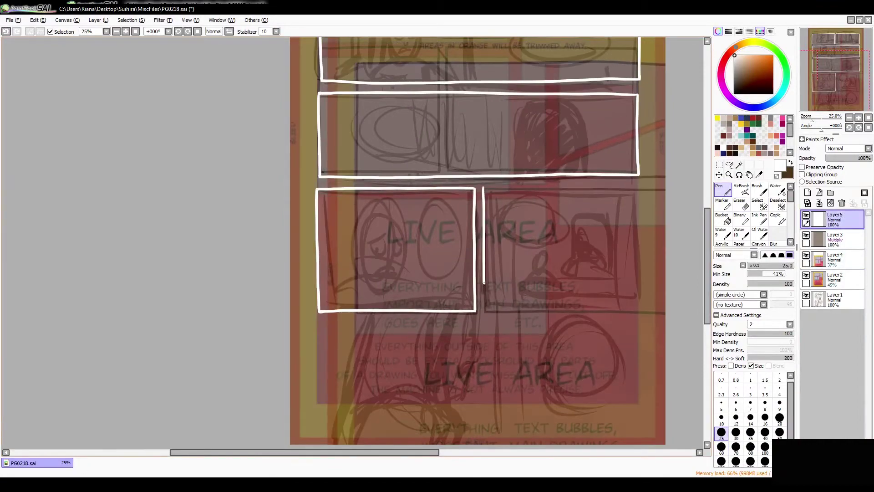
{"action": "key", "text": "Delete"}
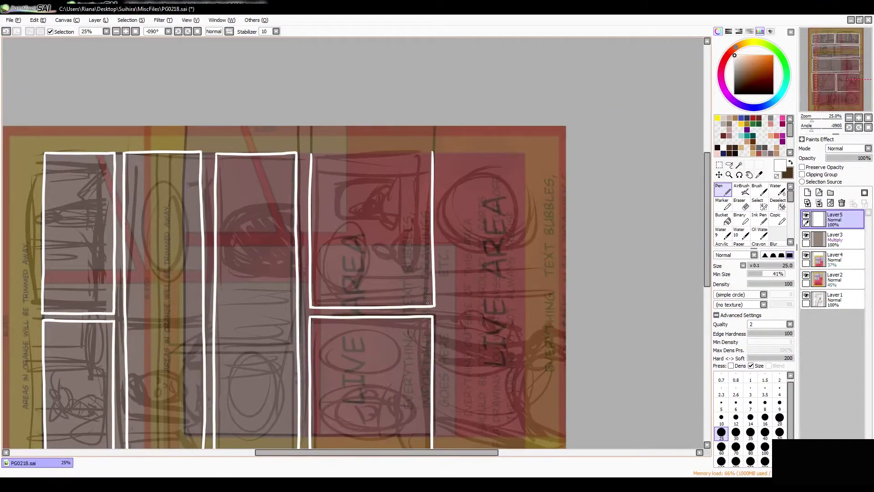
{"action": "key", "text": "Home"}
{"action": "key", "text": "e"}
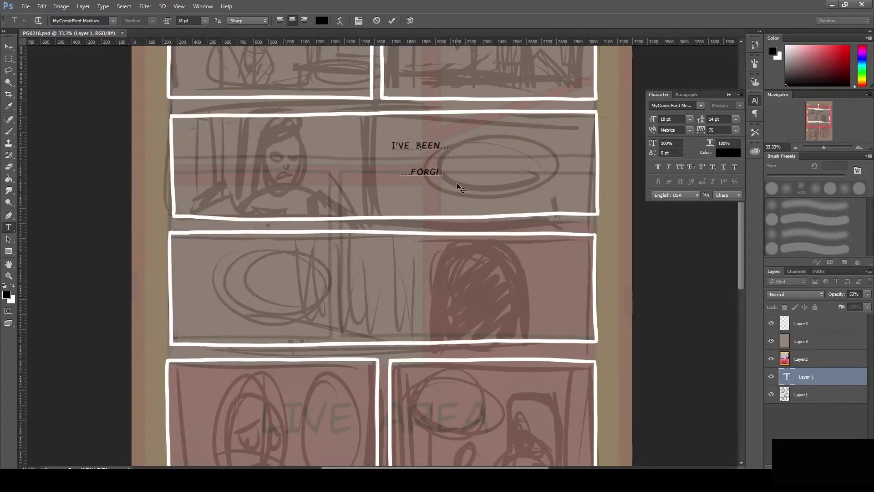
Step: Complete the second-row dialogue as "I'VE BEEN... ...FORGIVING OF AKIA AS OF LATE." and position it over the sketched balloon
{"action": "type", "text": "AS OF LATE."}
{"action": "left_click_drag", "start_coordinate": [460, 188], "coordinate": [501, 183]}
Step: Add the dialogue "I MEAN I'M NOT ENCOURAGING HER OR ANYTHING..." and position it at the third-row panel's upper left
{"action": "left_click", "coordinate": [196, 254]}
{"action": "type", "text": "I MEAN I'M"}
{"action": "key", "text": "Return"}
{"action": "type", "text": "NOT ENCOURAGING"}
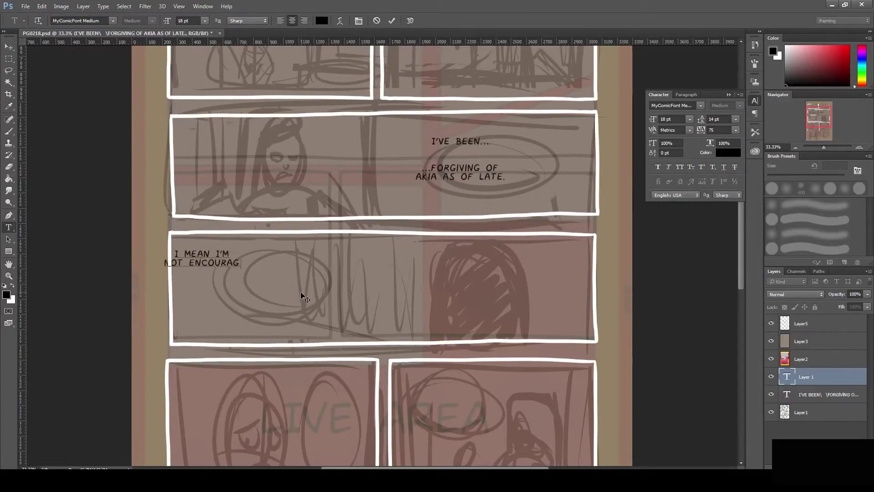
{"action": "key", "text": "Return"}
{"action": "type", "text": "HER OR ANYTHING..."}
{"action": "left_click_drag", "start_coordinate": [301, 295], "coordinate": [335, 299]}
Step: Add "...BUT TODAY SHE TOLD ME SHE WANTED TO FORCE MY FATHER'S PEOPLE TO PRAY TO AKIA." beneath the first third-row line
{"action": "left_click", "coordinate": [288, 312]}
{"action": "type", "text": "...BUT TODAY SHE"}
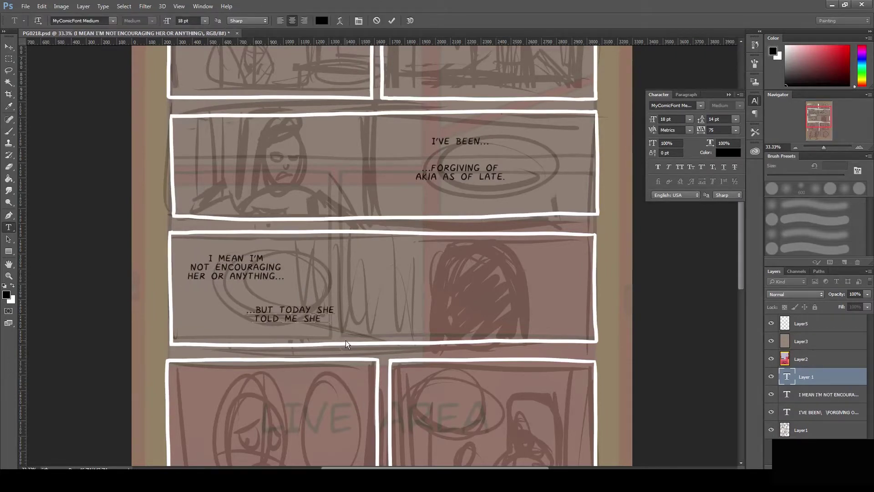
{"action": "type", "text": " PRAY"}
{"action": "left_click_drag", "start_coordinate": [346, 343], "coordinate": [339, 329]}
{"action": "type", "text": "TO FORCE MY FATHER'S"}
{"action": "key", "text": "Return"}
{"action": "type", "text": "AKIA."}
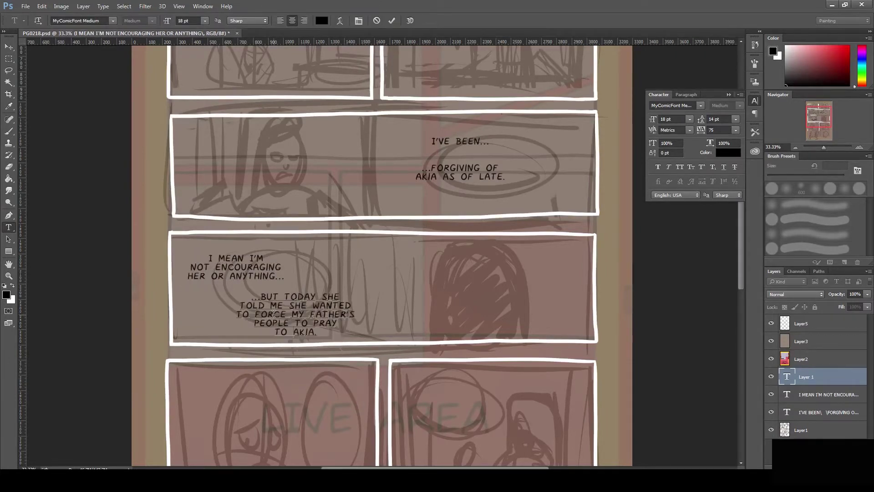
{"action": "left_click", "coordinate": [8, 60]}
Step: Insert an ellipsis after "I MEAN" in the upper third-row dialogue
{"action": "left_click", "coordinate": [8, 227]}
{"action": "left_click", "coordinate": [244, 258]}
{"action": "type", "text": "..."}
Step: Add the spaced dialogue "SHE HAS... ...GOOD INTENSIONS..." and position it beside the face in the fourth row's left panel
{"action": "scroll", "coordinate": [382, 255], "scroll_direction": "down", "scroll_amount": 5}
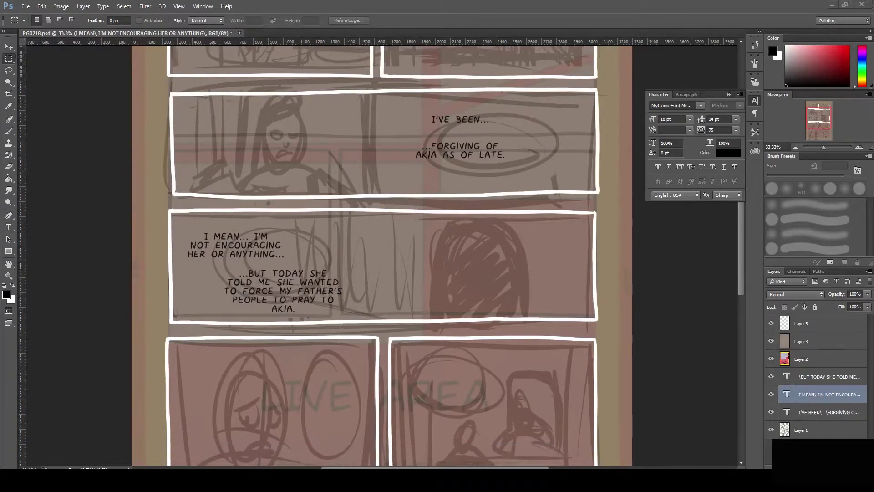
{"action": "left_click", "coordinate": [315, 296]}
{"action": "type", "text": "SHE HAS..."}
{"action": "key", "text": "Return"}
{"action": "key", "text": "Return"}
{"action": "key", "text": "Return"}
{"action": "key", "text": "Return"}
{"action": "type", "text": "...GOOD"}
{"action": "key", "text": "Return"}
{"action": "type", "text": "INTENSIONS..."}
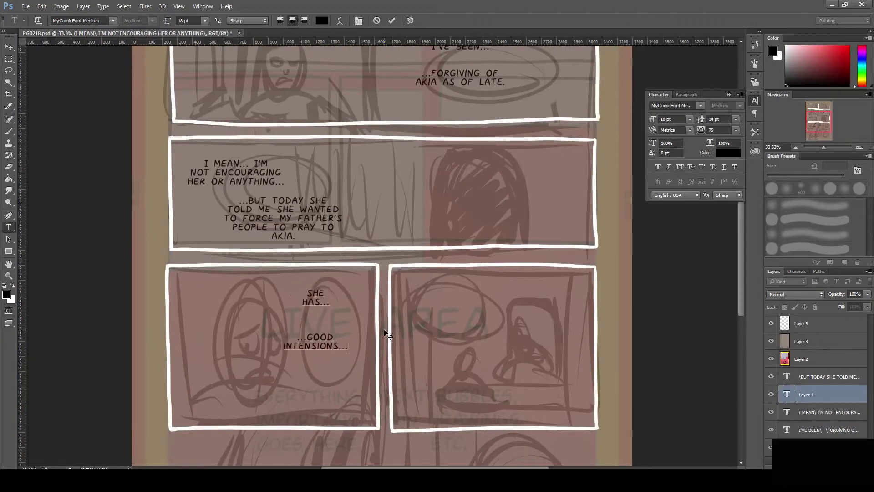
{"action": "left_click_drag", "start_coordinate": [384, 329], "coordinate": [401, 324]}
Step: Add "...HOWEVER, I DON'T KNOW HOW MUCH LONGER I CAN TOLERATE IT." in the fourth row's right panel
{"action": "left_click", "coordinate": [433, 296]}
{"action": "type", "text": "...HOWEVER"}
{"action": "scroll", "coordinate": [486, 338], "scroll_direction": "down", "scroll_amount": 5}
{"action": "key", "text": "Return"}
{"action": "type", "text": "HOW MUCH LONGER"}
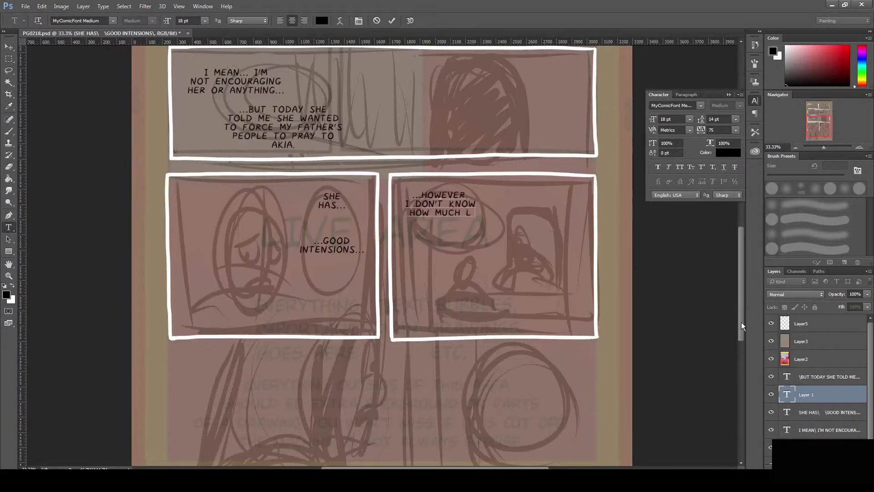
{"action": "key", "text": "Return"}
{"action": "type", "text": "I CAN TOLERATE"}
{"action": "key", "text": "Return"}
{"action": "type", "text": "IT."}
Step: Rearrange that dialogue's line breaks into "I DON'T KNOW / HOW MUCH / LONGER I CAN / TOLERATE / IT."
{"action": "left_click", "coordinate": [479, 205]}
{"action": "key", "text": "ctrl+Left"}
{"action": "key", "text": "BackSpace"}
{"action": "key", "text": "Return"}
{"action": "key", "text": "End"}
{"action": "key", "text": "Delete"}
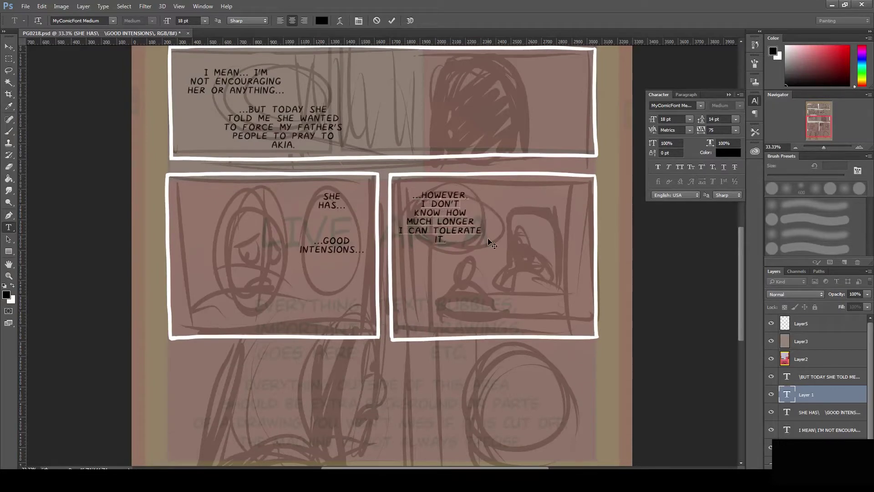
{"action": "key", "text": "ctrl+Right"}
{"action": "key", "text": "ctrl+Right"}
{"action": "key", "text": "BackSpace"}
{"action": "key", "text": "Return"}
{"action": "key", "text": "ctrl+Return"}
Step: Replace the opening "...HOWEVER," with "...BUT" so the dialogue starts with "...BUT I DON'T KNOW"
{"action": "left_click_drag", "start_coordinate": [411, 195], "coordinate": [405, 204]}
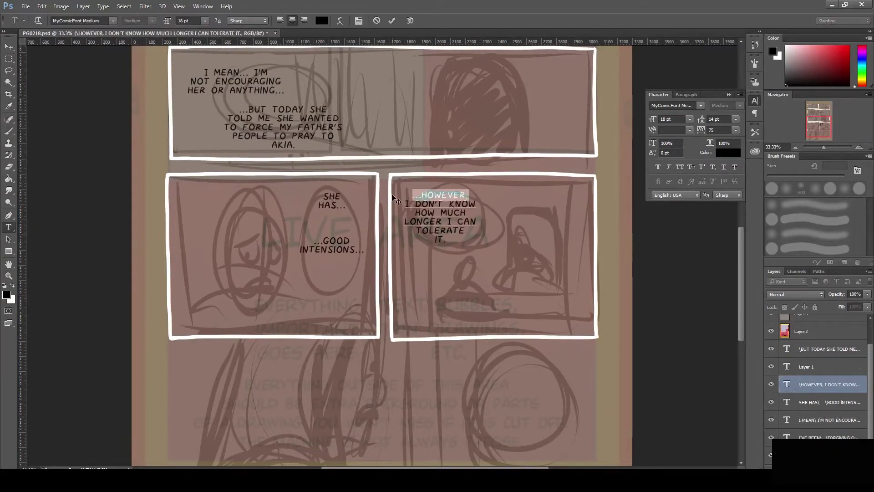
{"action": "type", "text": "...BUT I"}
{"action": "key", "text": "Return"}
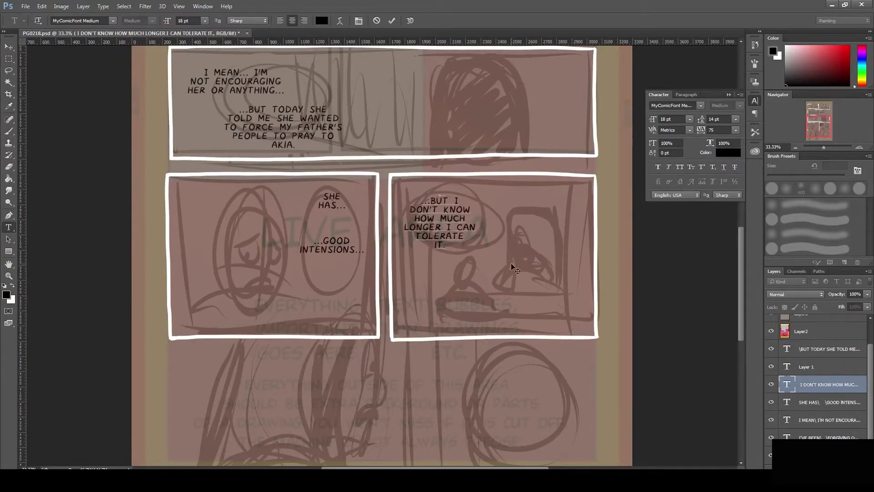
Step: Remove the dialogue's opening words and rebreak its first lines as "I DON'T / KNOW HOW MUCH / LONGER I CAN"
{"action": "key", "text": "BackSpace"}
{"action": "key", "text": "BackSpace"}
{"action": "key", "text": "BackSpace"}
{"action": "key", "text": "BackSpace"}
{"action": "key", "text": "BackSpace"}
{"action": "key", "text": "BackSpace"}
{"action": "key", "text": "BackSpace"}
{"action": "key", "text": "ctrl+Right"}
{"action": "key", "text": "ctrl+Right"}
{"action": "key", "text": "Return"}
{"action": "key", "text": "End"}
{"action": "key", "text": "Delete"}
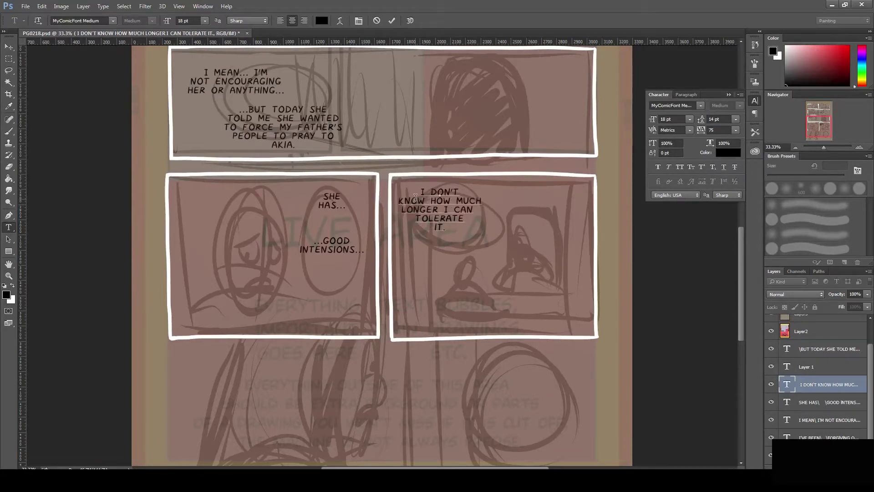
Step: Give the dialogue a leading ellipsis so it reads "...I DON'T KNOW HOW MUCH LONGER I CAN TOLERATE IT."
{"action": "key", "text": "ctrl+Home"}
{"action": "key", "text": "ctrl+shift+Right"}
{"action": "type", "text": "..."}
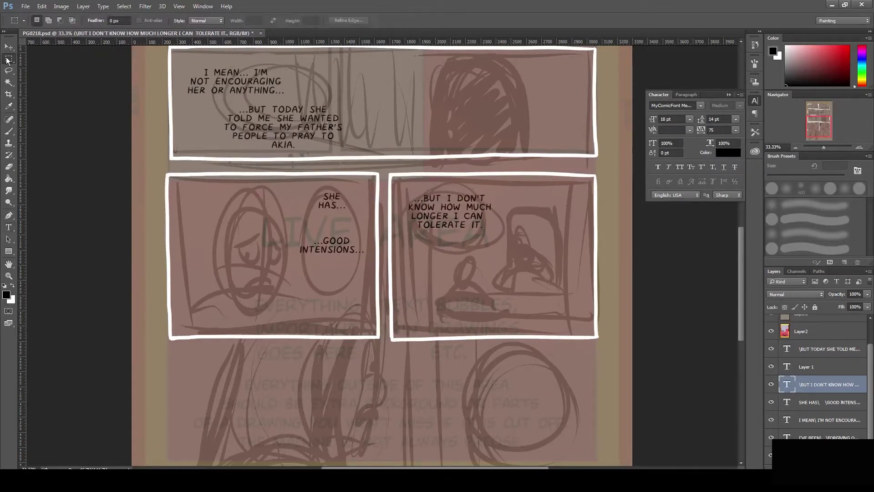
{"action": "scroll", "coordinate": [415, 198], "scroll_direction": "down", "scroll_amount": 2}
{"action": "key", "text": "ctrl+Return"}
{"action": "key", "text": "m"}
Step: Append "...HOWEVER..." on a separate line below "...GOOD INTENSIONS..." in the fourth row's left panel
{"action": "left_click", "coordinate": [13, 229]}
{"action": "left_click", "coordinate": [332, 207]}
{"action": "key", "text": "Return"}
{"action": "key", "text": "Return"}
{"action": "type", "text": "...HOWEVER..."}
{"action": "key", "text": "ctrl+Return"}
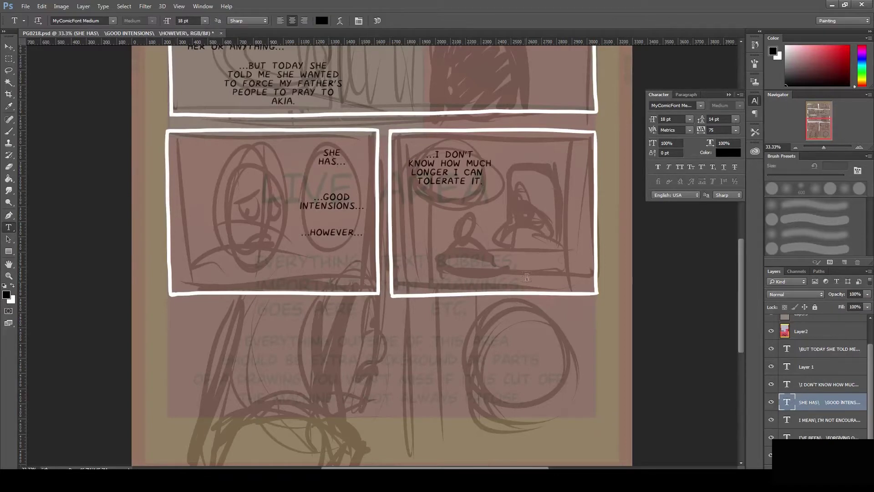
Step: Add the dialogue "TAKE NO OFFENSE, YOUR MAJESTY--" at the lower right of the fourth row's right panel
{"action": "left_click_drag", "start_coordinate": [507, 246], "coordinate": [572, 272]}
{"action": "type", "text": "TAKE NO OFFENSE. YOUR MAJESTY--"}
{"action": "key", "text": "ctrl+Return"}
Step: Add the dialogue "--BUT YOUR DAUGHTER IS UNFIT TO BE A QUEEN!" inside the circular balloon sketched in the bottom scene
{"action": "left_click", "coordinate": [578, 371]}
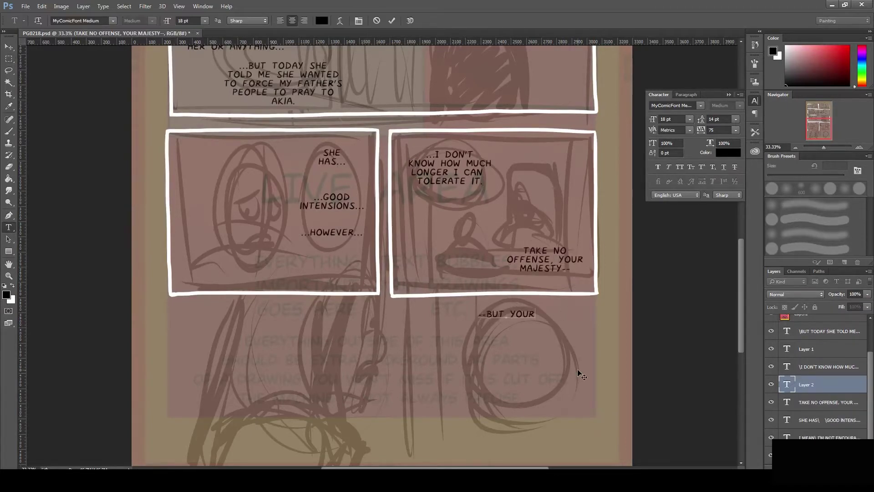
{"action": "type", "text": "TO BE A QUEEN!"}
{"action": "key", "text": "ctrl+Return"}
{"action": "key", "text": "v"}
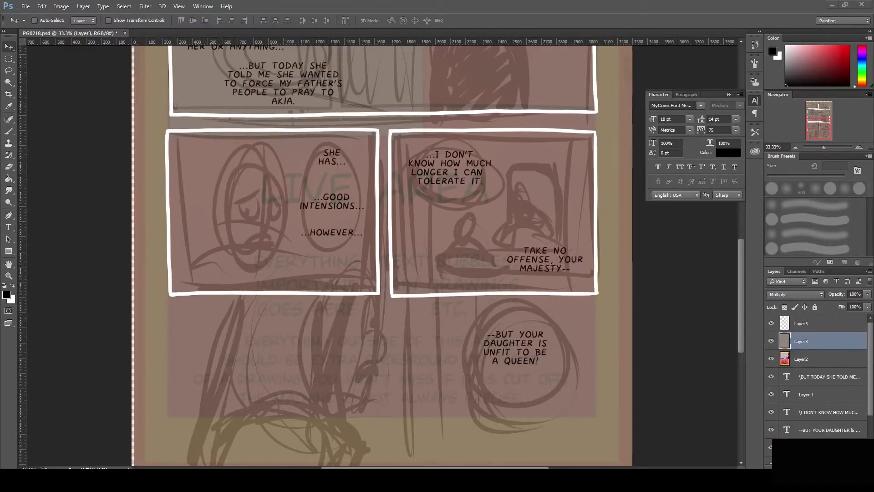
Step: Select all the dialogue text layers and merge them into a single layer
{"action": "key", "text": "ctrl+minus"}
{"action": "key", "text": "ctrl+minus"}
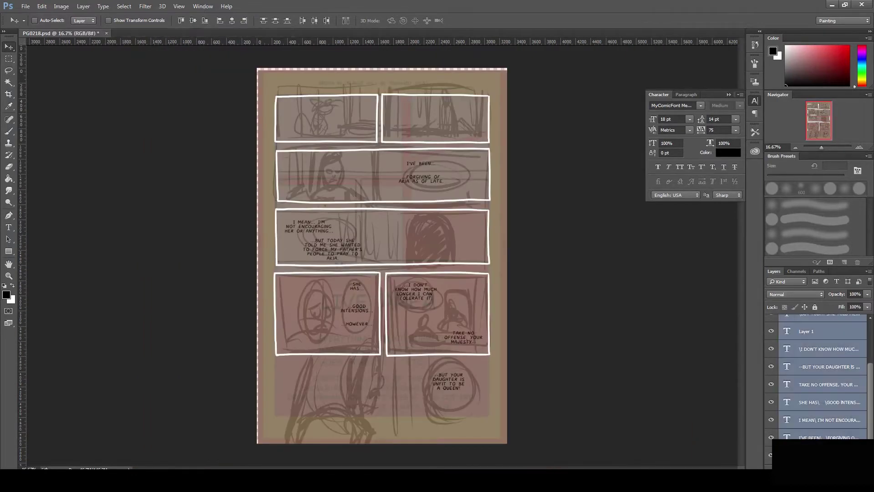
{"action": "key", "text": "ctrl+e"}
{"action": "key", "text": "ctrl+e"}
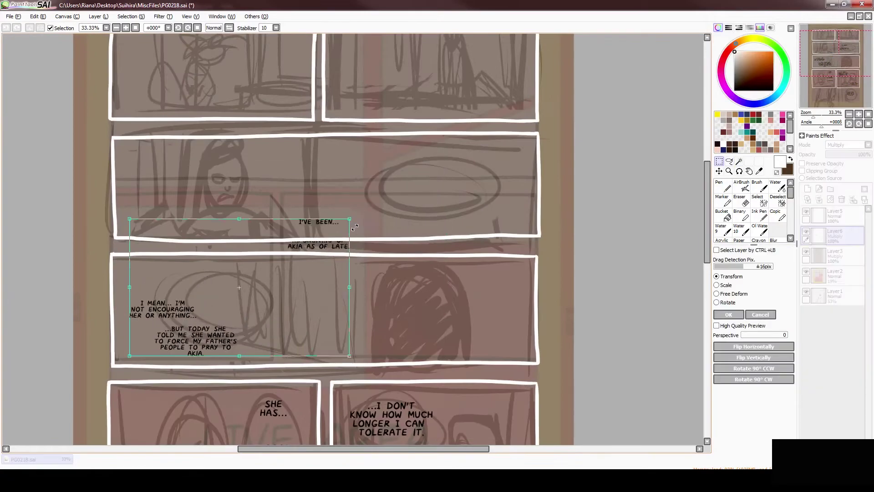
Step: In PaintTool SAI, scale down the second- and third-row dialogue and reposition it inside its panels
{"action": "key", "text": "Return"}
{"action": "scroll", "coordinate": [346, 234], "scroll_direction": "down", "scroll_amount": 2}
{"action": "left_click_drag", "start_coordinate": [224, 274], "coordinate": [316, 369]}
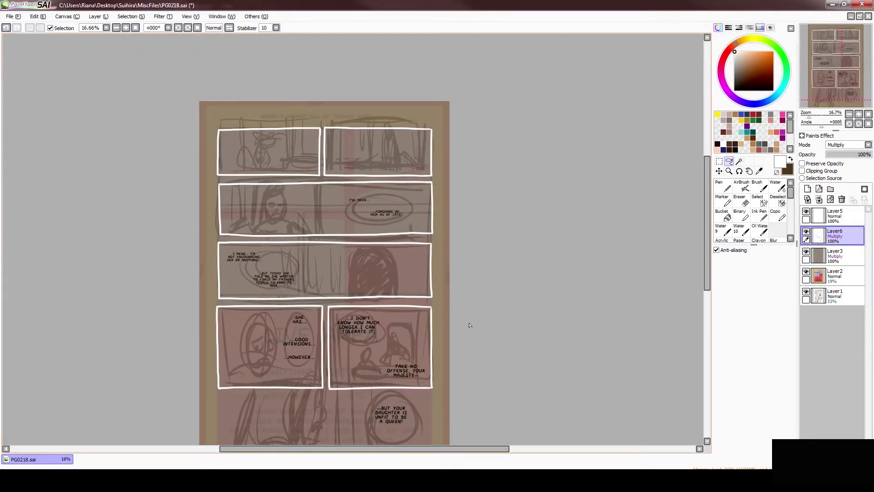
Step: On a new layer, fill white speech balloons behind the second- and third-row dialogue and reposition the second row's balloons
{"action": "left_click", "coordinate": [807, 189]}
{"action": "scroll", "coordinate": [346, 235], "scroll_direction": "up", "scroll_amount": 2}
{"action": "mouse_move", "coordinate": [300, 228]}
{"action": "left_mouse_down"}
{"action": "mouse_move", "coordinate": [339, 204]}
{"action": "mouse_move", "coordinate": [360, 161]}
{"action": "mouse_move", "coordinate": [349, 128]}
{"action": "mouse_move", "coordinate": [303, 255]}
{"action": "mouse_move", "coordinate": [304, 175]}
{"action": "left_mouse_up"}
{"action": "left_click", "coordinate": [728, 161]}
{"action": "key", "text": "Delete"}
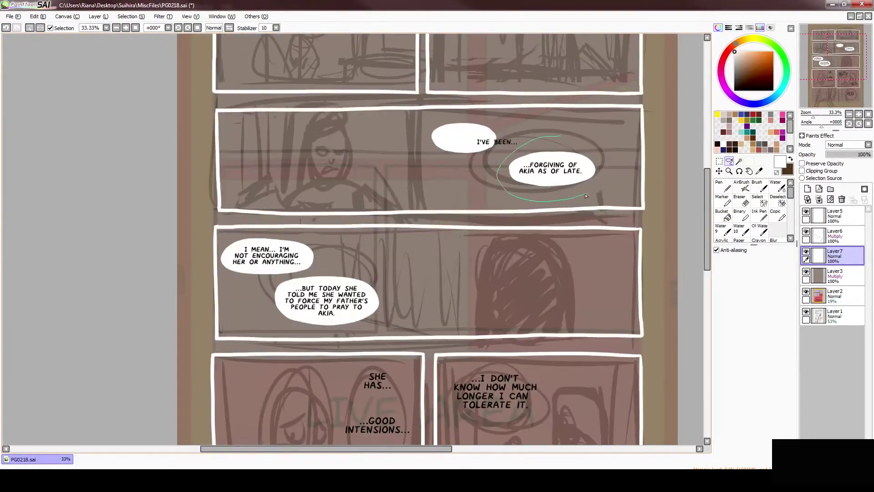
{"action": "left_click_drag", "start_coordinate": [506, 162], "coordinate": [561, 126]}
{"action": "left_click", "coordinate": [835, 252]}
Step: Draw white tails and connectors for the upper panels' balloons with the Pen at size 50
{"action": "left_click", "coordinate": [721, 184]}
{"action": "mouse_move", "coordinate": [651, 121]}
{"action": "left_mouse_down"}
{"action": "mouse_move", "coordinate": [553, 104]}
{"action": "mouse_move", "coordinate": [410, 219]}
{"action": "mouse_move", "coordinate": [423, 199]}
{"action": "left_mouse_up"}
{"action": "left_click", "coordinate": [779, 428]}
{"action": "left_click_drag", "start_coordinate": [287, 237], "coordinate": [314, 267]}
{"action": "mouse_move", "coordinate": [273, 287]}
{"action": "left_mouse_down"}
{"action": "mouse_move", "coordinate": [328, 310]}
{"action": "mouse_move", "coordinate": [272, 284]}
{"action": "mouse_move", "coordinate": [318, 279]}
{"action": "left_mouse_up"}
{"action": "left_click_drag", "start_coordinate": [319, 280], "coordinate": [319, 219]}
{"action": "left_click_drag", "start_coordinate": [255, 279], "coordinate": [326, 283]}
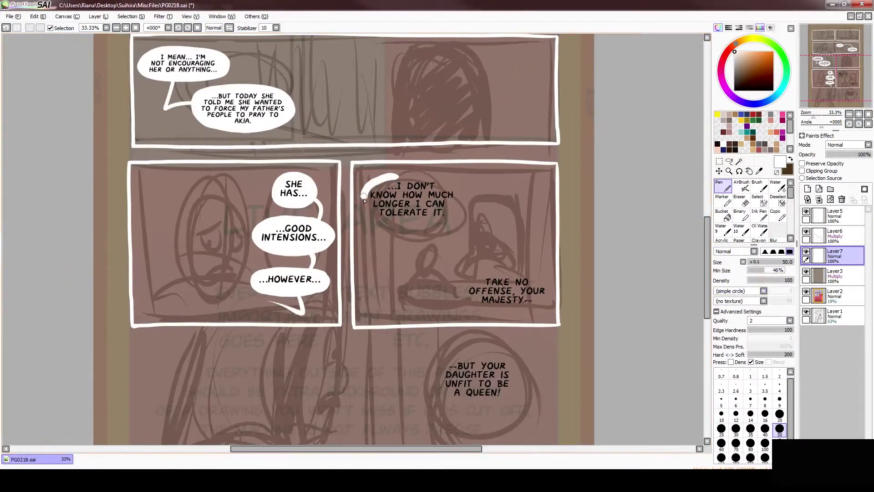
Step: Paint white balloons with tails behind the dialogue in the fourth row's right panel and the bottom scene
{"action": "left_click_drag", "start_coordinate": [364, 199], "coordinate": [367, 201]}
{"action": "key", "text": "Insert"}
{"action": "key", "text": "Delete"}
{"action": "key", "text": "Delete"}
{"action": "key", "text": "Delete"}
{"action": "key", "text": "Insert"}
{"action": "key", "text": "Home"}
{"action": "mouse_move", "coordinate": [328, 315]}
{"action": "left_mouse_down"}
{"action": "mouse_move", "coordinate": [400, 328]}
{"action": "mouse_move", "coordinate": [346, 319]}
{"action": "left_mouse_up"}
{"action": "left_click_drag", "start_coordinate": [364, 364], "coordinate": [386, 259]}
{"action": "left_click_drag", "start_coordinate": [385, 277], "coordinate": [349, 278]}
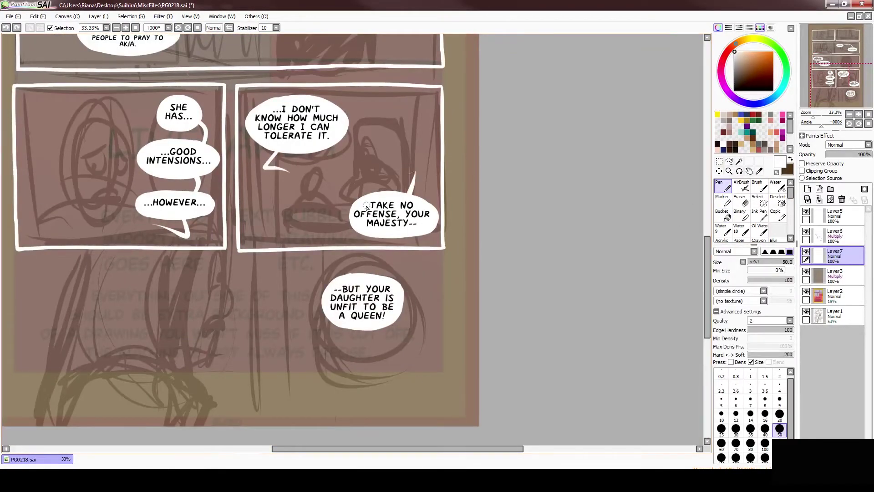
Step: Try shifting the "TAKE NO OFFENSE" balloon and the sketched figures within the fourth row's right panel
{"action": "left_click_drag", "start_coordinate": [392, 214], "coordinate": [296, 198]}
{"action": "left_click_drag", "start_coordinate": [300, 234], "coordinate": [425, 203]}
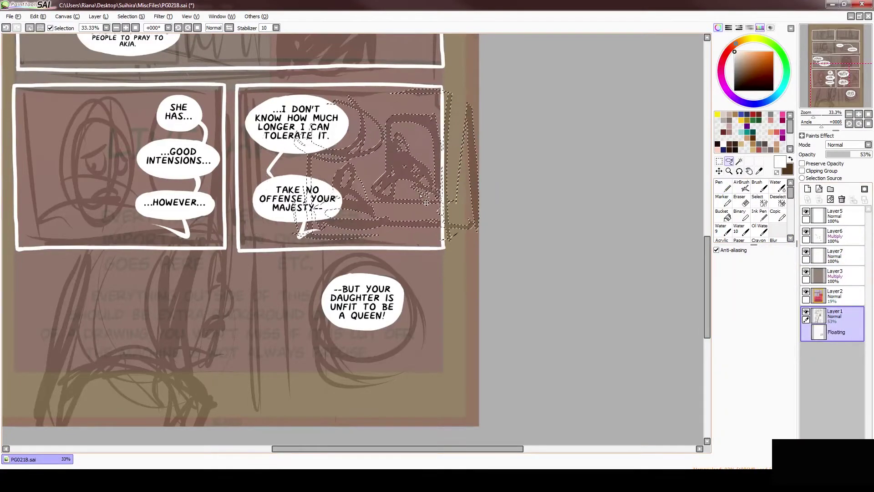
{"action": "key", "text": "ctrl+z"}
{"action": "scroll", "coordinate": [426, 202], "scroll_direction": "down", "scroll_amount": 2}
{"action": "key", "text": "ctrl+z"}
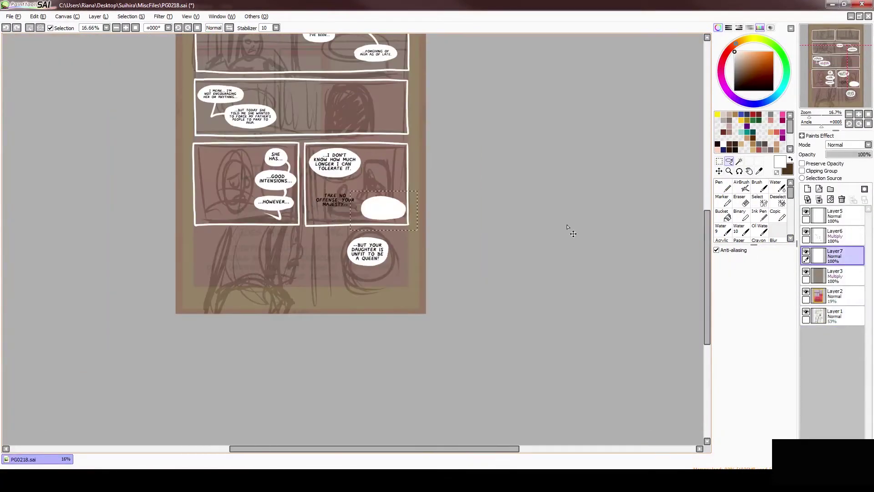
{"action": "key", "text": "ctrl+z"}
{"action": "key", "text": "ctrl+z"}
{"action": "key", "text": "ctrl+z"}
{"action": "key", "text": "ctrl+z"}
Step: Place the "TAKE NO OFFENSE" balloon in the bottom scene and link it to the "QUEEN!" balloon with a white connector
{"action": "key", "text": "n"}
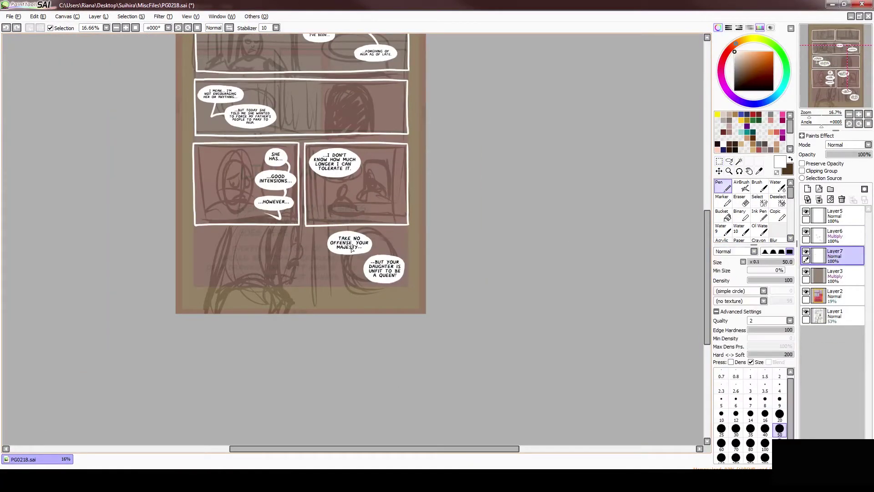
{"action": "key", "text": "ctrl+z"}
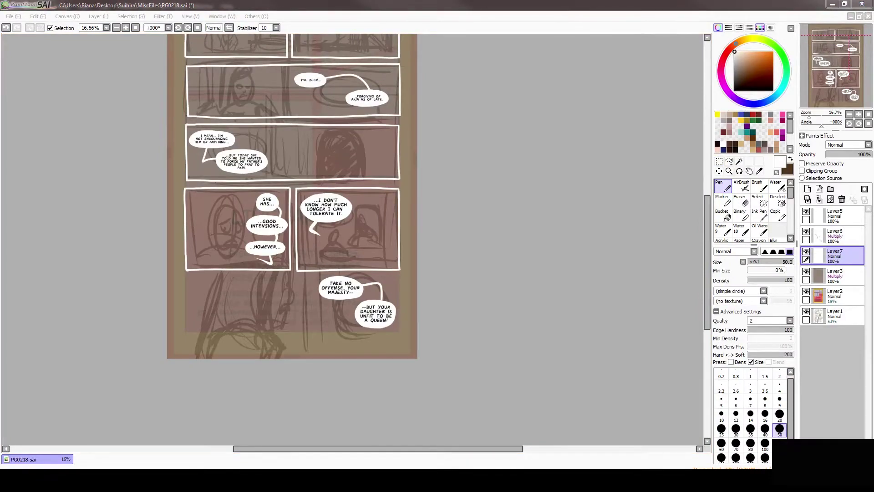
{"action": "key", "text": "ctrl+z"}
{"action": "key", "text": "ctrl+z"}
Step: Slant the word "UNFIT" in the bottom balloon into italics with Free Deform
{"action": "scroll", "coordinate": [352, 334], "scroll_direction": "up", "scroll_amount": 1}
{"action": "left_click", "coordinate": [352, 335], "text": "ctrl"}
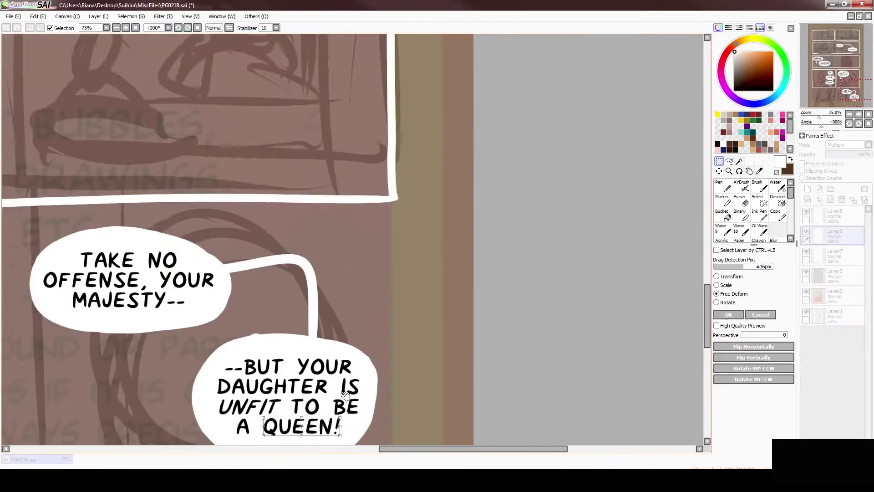
{"action": "scroll", "coordinate": [339, 350], "scroll_direction": "up", "scroll_amount": 1}
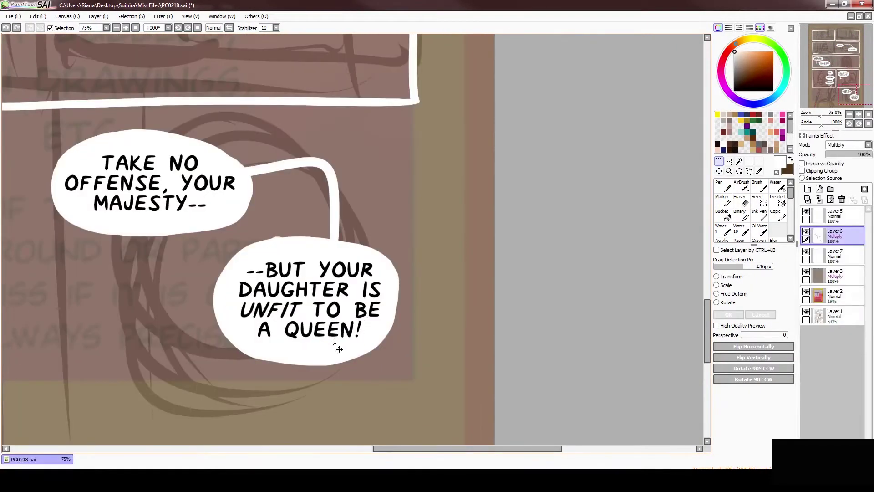
{"action": "scroll", "coordinate": [339, 350], "scroll_direction": "down", "scroll_amount": 5}
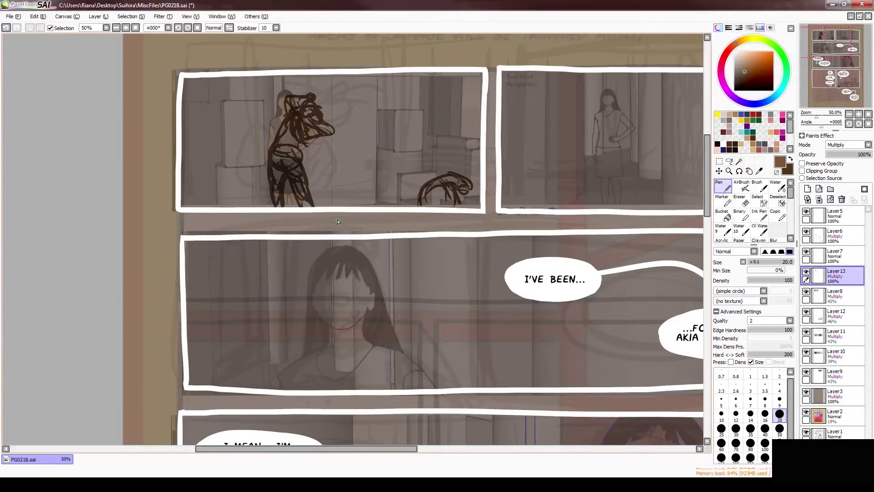
Step: Sketch the figures in both first-row panels on Layer13 with the Pen at size 20, checking them in mirrored view
{"action": "key", "text": "h"}
{"action": "key", "text": "ctrl+z"}
{"action": "left_click_drag", "start_coordinate": [240, 136], "coordinate": [305, 197]}
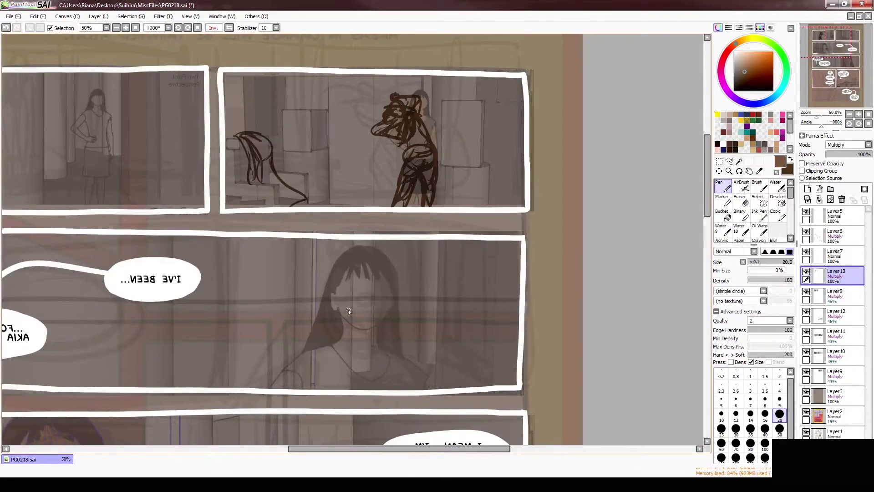
{"action": "key", "text": "h"}
{"action": "scroll", "coordinate": [279, 159], "scroll_direction": "right", "scroll_amount": 5}
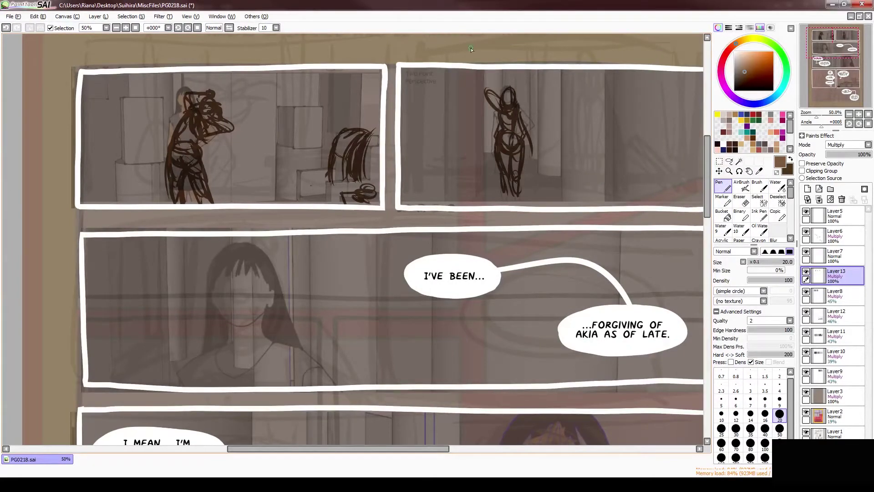
Step: Sketch the long-haired woman with her raised hand at the second-row panel's left side and adjust the hand with a lasso selection
{"action": "scroll", "coordinate": [505, 178], "scroll_direction": "down", "scroll_amount": 3}
{"action": "mouse_move", "coordinate": [266, 161]}
{"action": "left_mouse_down"}
{"action": "mouse_move", "coordinate": [273, 237]}
{"action": "mouse_move", "coordinate": [216, 295]}
{"action": "left_mouse_up"}
{"action": "left_click_drag", "start_coordinate": [211, 247], "coordinate": [147, 282]}
{"action": "left_click_drag", "start_coordinate": [192, 225], "coordinate": [180, 320]}
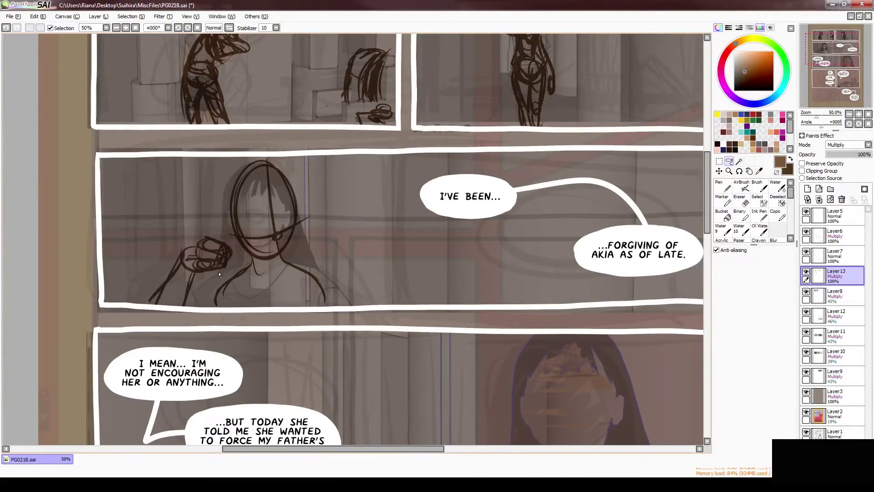
{"action": "left_click_drag", "start_coordinate": [255, 259], "coordinate": [293, 306]}
{"action": "left_click_drag", "start_coordinate": [227, 170], "coordinate": [278, 220]}
{"action": "left_click_drag", "start_coordinate": [214, 245], "coordinate": [191, 259]}
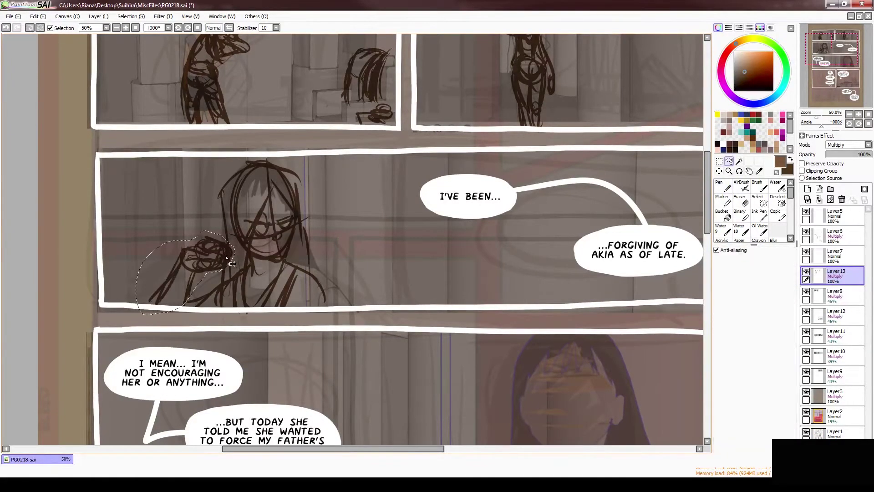
{"action": "scroll", "coordinate": [347, 384], "scroll_direction": "up", "scroll_amount": 4}
Step: Sketch the woman's hair outline and the small pointed shape beside her in the third-row panel
{"action": "scroll", "coordinate": [431, 105], "scroll_direction": "down", "scroll_amount": 8}
{"action": "left_click_drag", "start_coordinate": [444, 377], "coordinate": [572, 376]}
{"action": "scroll", "coordinate": [464, 249], "scroll_direction": "down", "scroll_amount": 3}
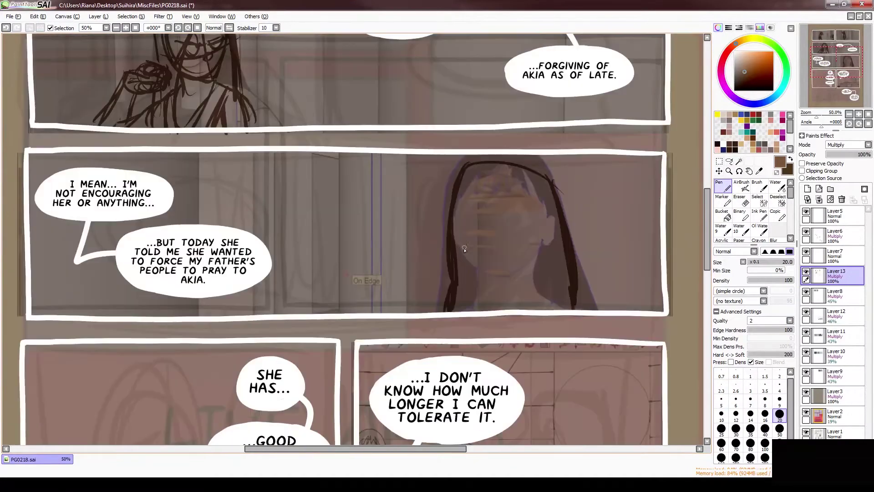
{"action": "left_click_drag", "start_coordinate": [607, 298], "coordinate": [642, 296]}
{"action": "scroll", "coordinate": [572, 242], "scroll_direction": "down", "scroll_amount": 3}
{"action": "scroll", "coordinate": [367, 171], "scroll_direction": "down", "scroll_amount": 1}
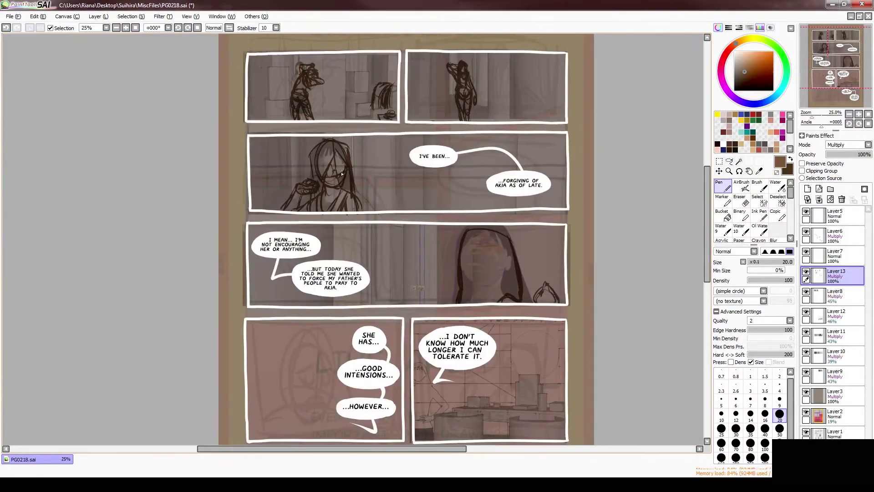
Step: Sketch the worried face with a scarf in the fourth row's left panel and two leaning figures in the right panel
{"action": "scroll", "coordinate": [410, 237], "scroll_direction": "down", "scroll_amount": 3}
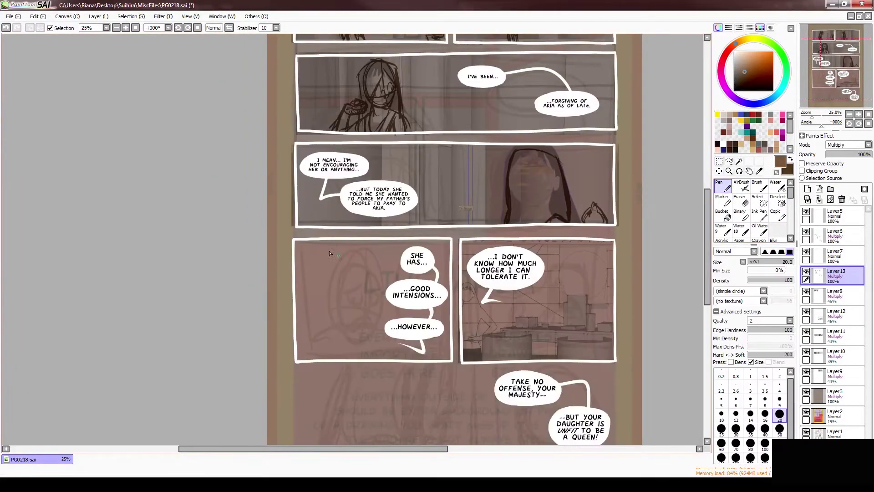
{"action": "left_click_drag", "start_coordinate": [339, 246], "coordinate": [373, 342]}
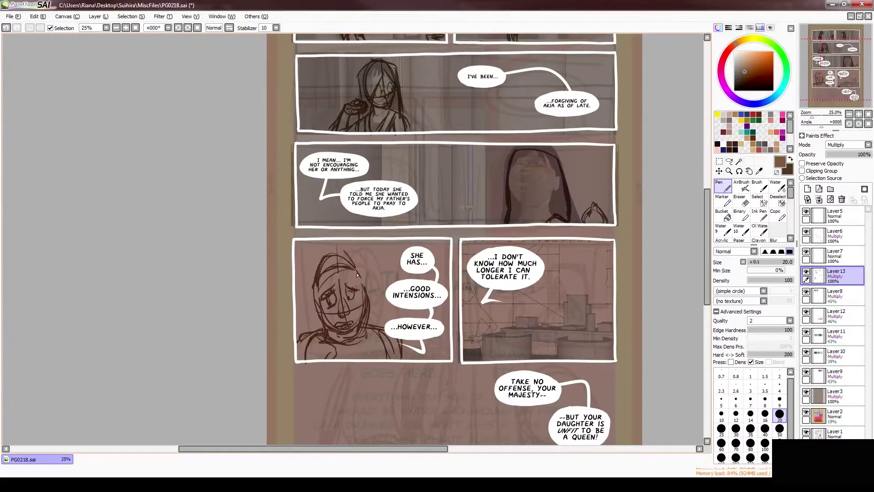
{"action": "left_click_drag", "start_coordinate": [349, 264], "coordinate": [350, 244]}
{"action": "mouse_move", "coordinate": [516, 317]}
{"action": "left_mouse_down"}
{"action": "mouse_move", "coordinate": [484, 422]}
{"action": "mouse_move", "coordinate": [442, 295]}
{"action": "mouse_move", "coordinate": [510, 276]}
{"action": "left_mouse_up"}
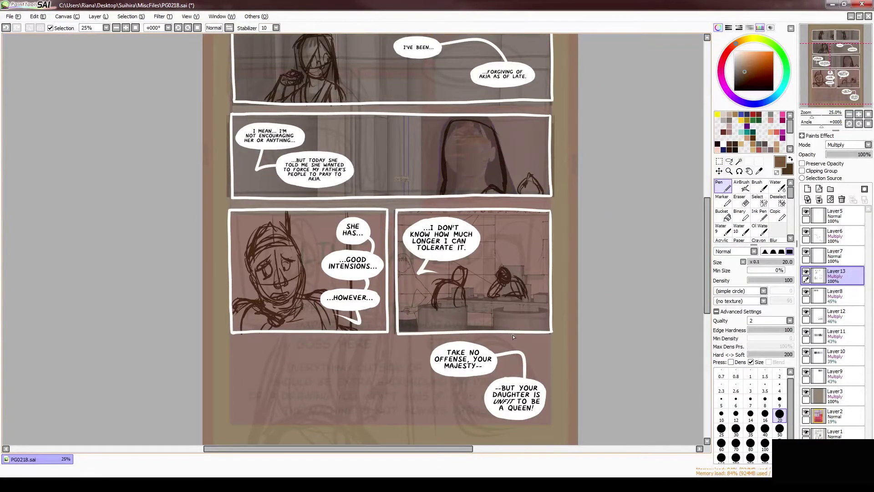
Step: Sketch the curved jawline of the large head in the bottom scene
{"action": "left_click_drag", "start_coordinate": [513, 337], "coordinate": [568, 206]}
{"action": "left_click_drag", "start_coordinate": [380, 249], "coordinate": [437, 250]}
{"action": "mouse_move", "coordinate": [239, 483]}
{"action": "left_click", "coordinate": [225, 406]}
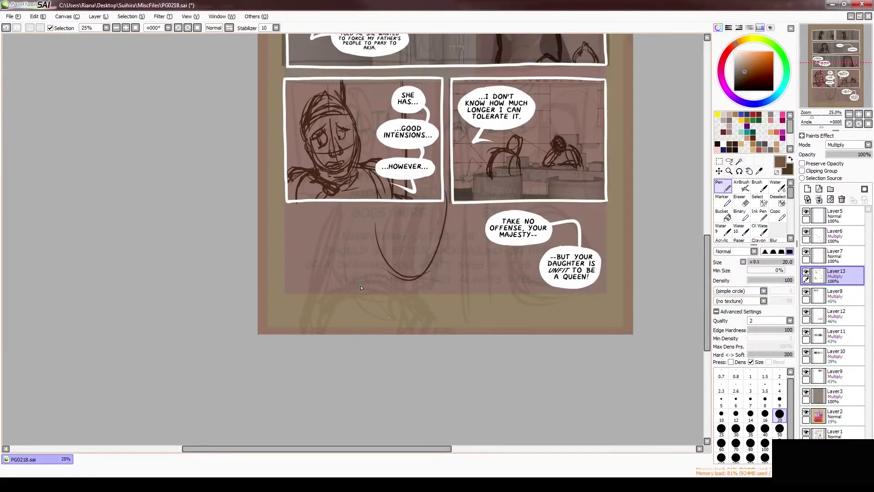
Step: Search the computer for "0217"
{"action": "key", "text": "super"}
{"action": "type", "text": "0217"}
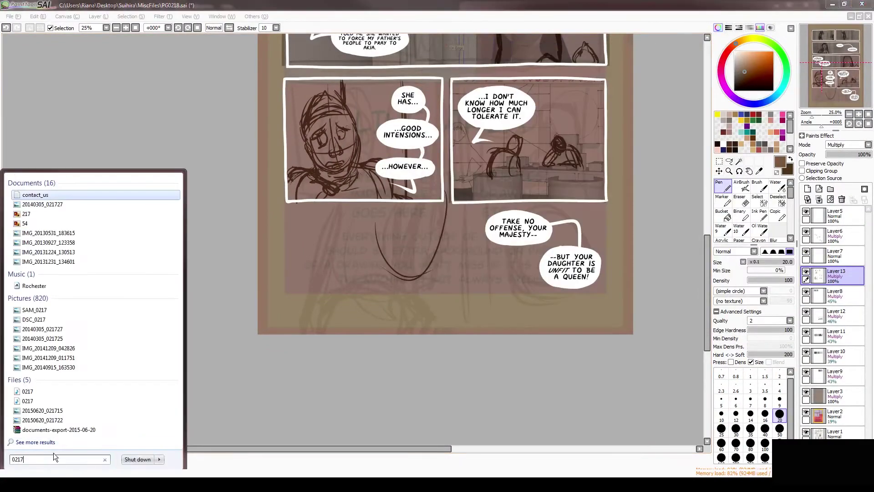
{"action": "key", "text": "Escape"}
Step: Sketch the eye, nose, lips and chin of the bottom scene's profile and adjust their placement in mirrored view
{"action": "left_click_drag", "start_coordinate": [445, 230], "coordinate": [434, 258]}
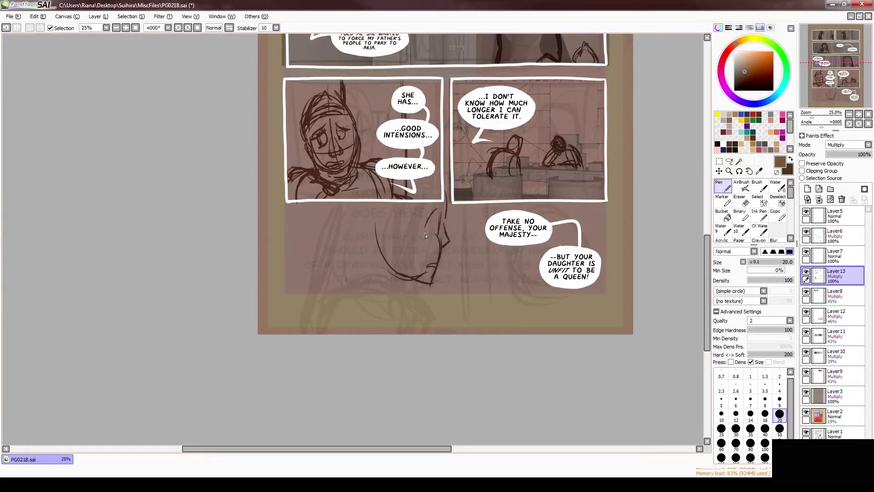
{"action": "key", "text": "h"}
{"action": "key", "text": "h"}
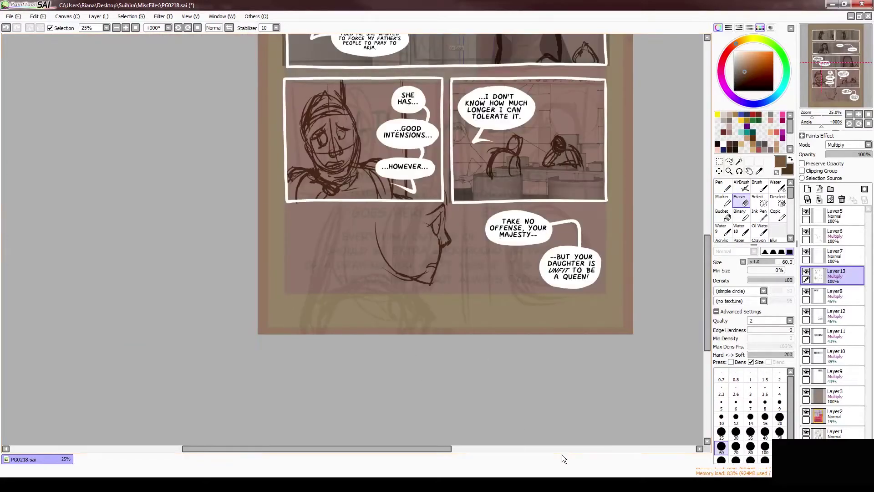
{"action": "key", "text": "h"}
{"action": "left_click_drag", "start_coordinate": [259, 207], "coordinate": [295, 291]}
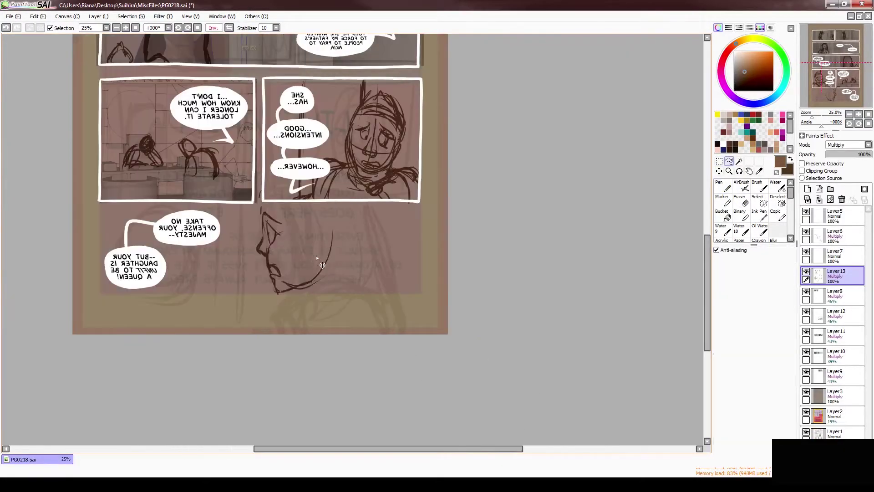
Step: Sketch the long hair and shoulder lines around the bottom profile and rework the mouth area
{"action": "key", "text": "h"}
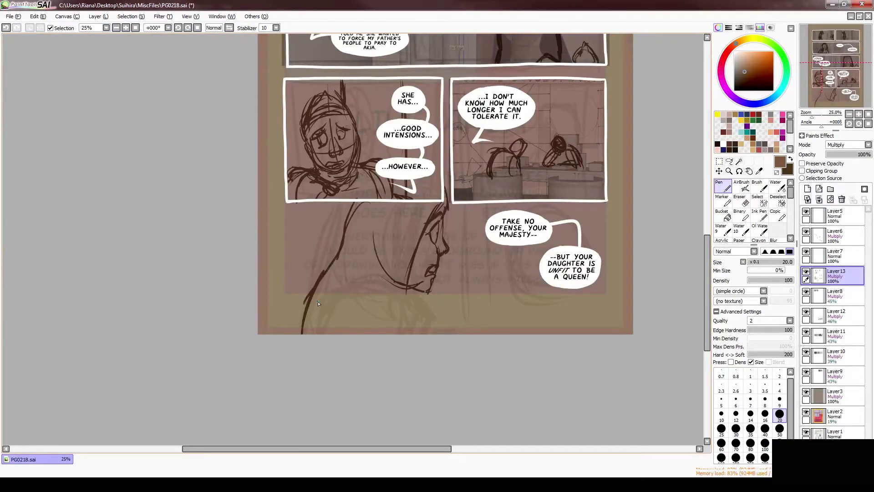
{"action": "key", "text": "h"}
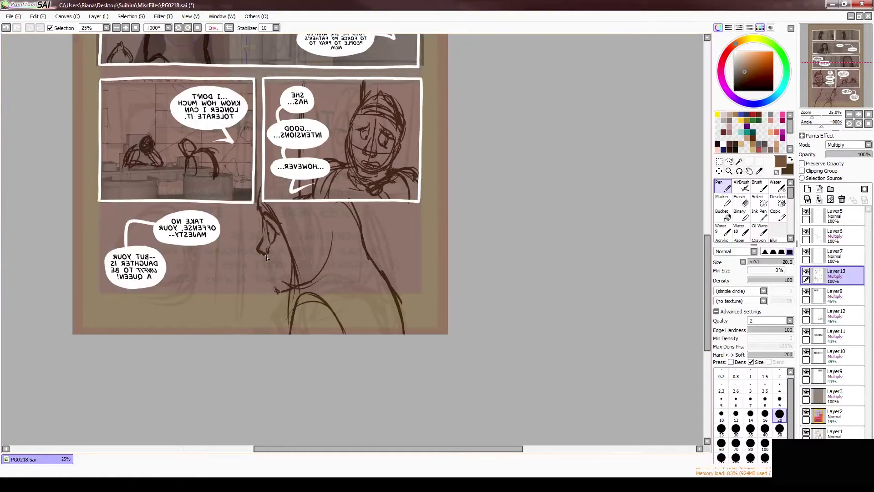
{"action": "left_click_drag", "start_coordinate": [275, 255], "coordinate": [266, 281]}
{"action": "key", "text": "h"}
{"action": "left_click_drag", "start_coordinate": [414, 334], "coordinate": [393, 431]}
Step: Clean up and redraw the bottom profile's facial features, then shift them with a lasso selection
{"action": "key", "text": "h"}
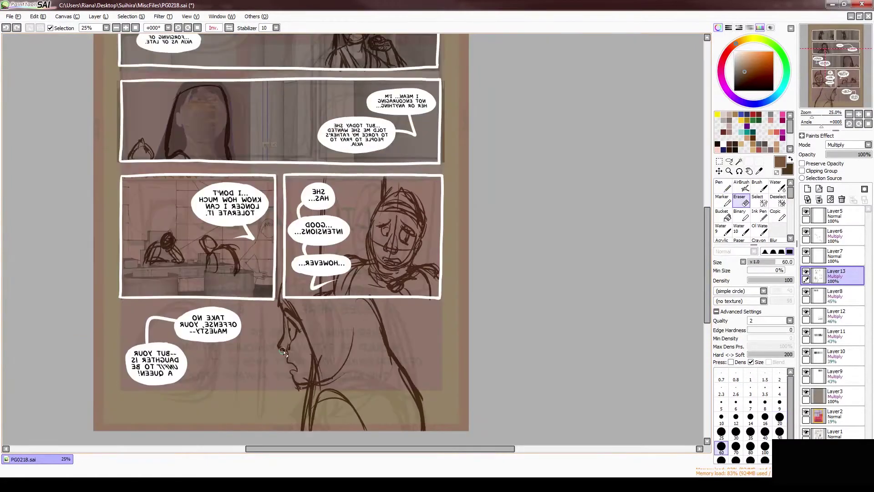
{"action": "key", "text": "h"}
{"action": "key", "text": "a"}
{"action": "key", "text": "n"}
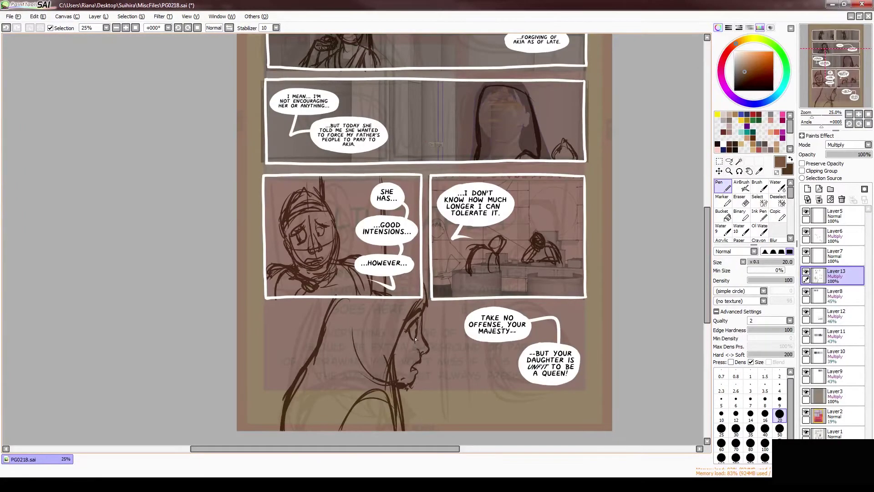
{"action": "left_click_drag", "start_coordinate": [390, 304], "coordinate": [351, 314]}
{"action": "key", "text": "h"}
{"action": "key", "text": "h"}
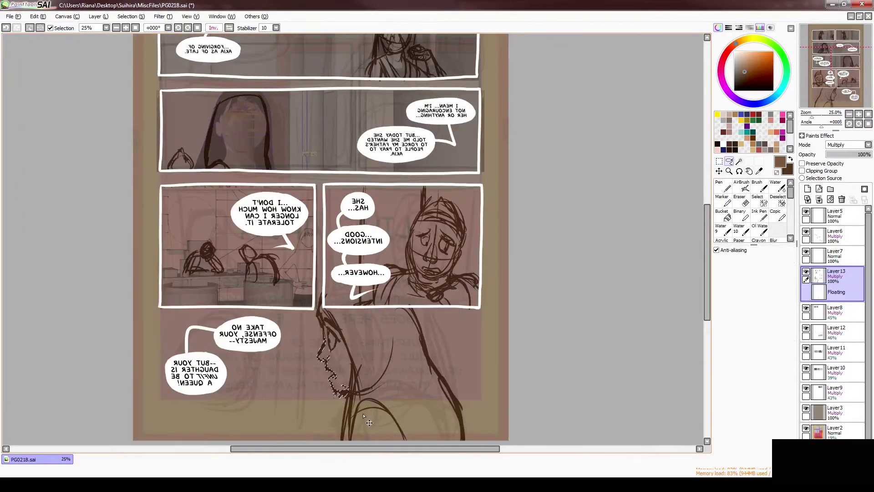
Step: On new Layer14 above the dimmed sketch, draw the second-row woman's eyes and brows in dark brown with the Pen at size 10
{"action": "scroll", "coordinate": [300, 205], "scroll_direction": "down", "scroll_amount": 2}
{"action": "scroll", "coordinate": [300, 206], "scroll_direction": "up", "scroll_amount": 3}
{"action": "scroll", "coordinate": [300, 206], "scroll_direction": "up", "scroll_amount": 1}
{"action": "left_click_drag", "start_coordinate": [296, 168], "coordinate": [320, 161]}
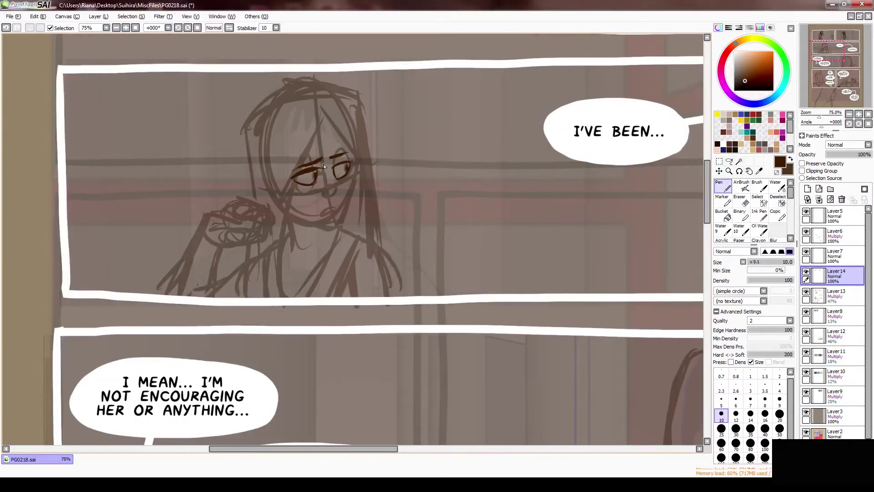
{"action": "key", "text": "ctrl+z"}
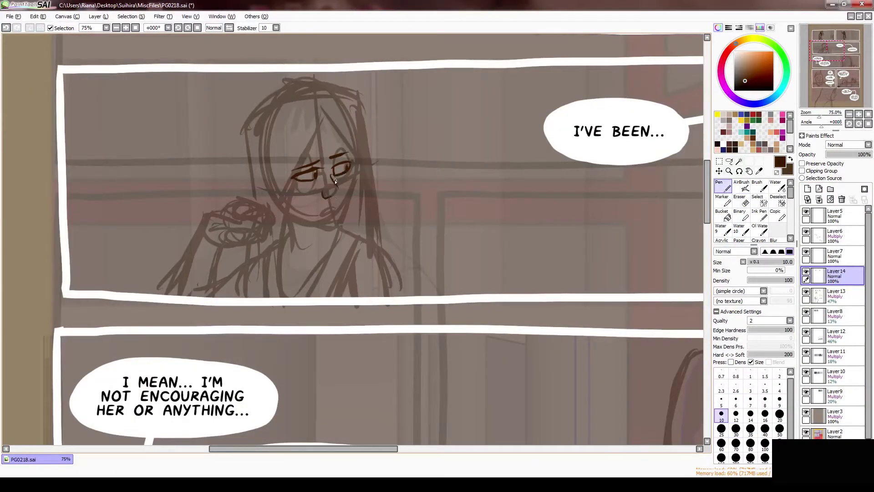
Step: Draw the second-row woman's nose, mouth and jaw, and lower the sketch layer's opacity to 26%
{"action": "mouse_move", "coordinate": [335, 184]}
{"action": "left_mouse_down"}
{"action": "mouse_move", "coordinate": [335, 198]}
{"action": "mouse_move", "coordinate": [345, 163]}
{"action": "mouse_move", "coordinate": [321, 161]}
{"action": "left_mouse_up"}
{"action": "key", "text": "h"}
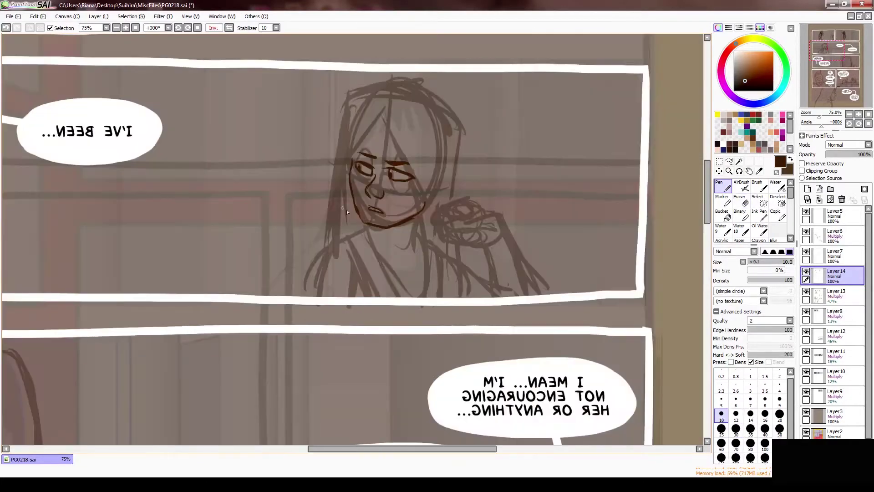
{"action": "key", "text": "h"}
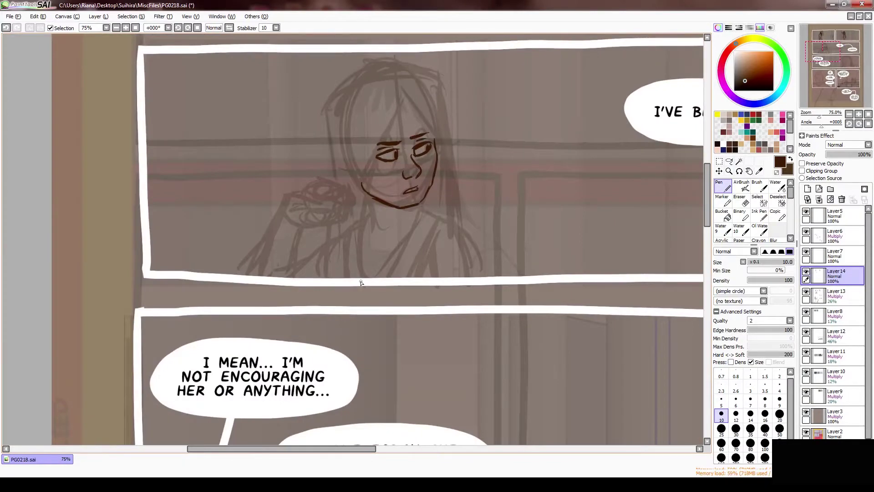
Step: Outline the second-row woman's long centre-parted hair around her face and crown, and draw her raised hand
{"action": "left_click_drag", "start_coordinate": [402, 99], "coordinate": [437, 157]}
{"action": "key", "text": "h"}
{"action": "left_click_drag", "start_coordinate": [273, 90], "coordinate": [349, 67]}
{"action": "key", "text": "e"}
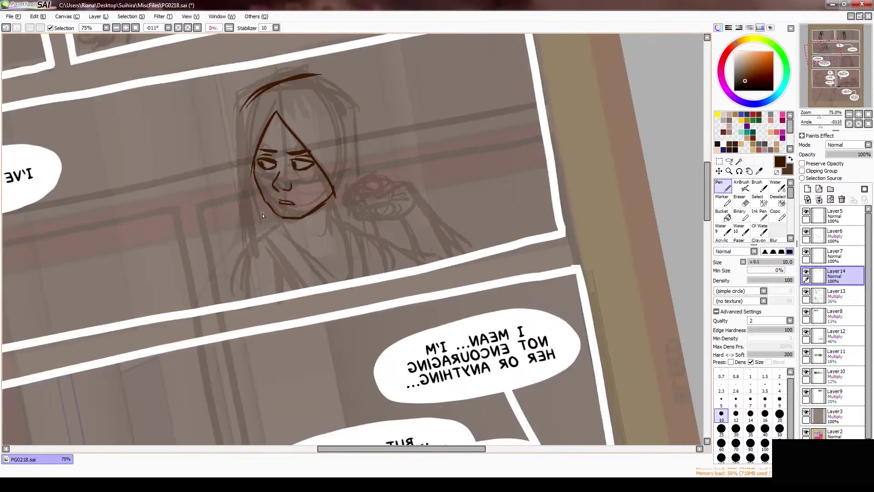
{"action": "key", "text": "n"}
{"action": "key", "text": "h"}
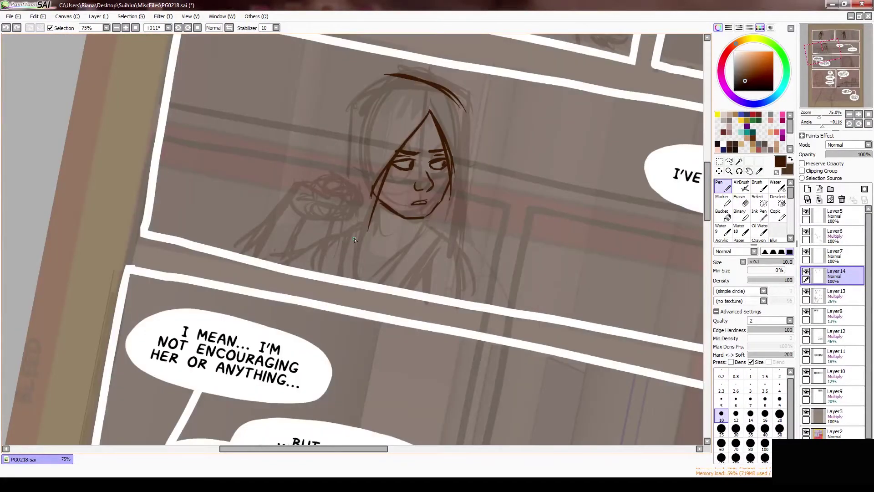
{"action": "key", "text": "h"}
{"action": "key", "text": "h"}
{"action": "mouse_move", "coordinate": [396, 75]}
{"action": "left_mouse_down"}
{"action": "mouse_move", "coordinate": [371, 86]}
{"action": "mouse_move", "coordinate": [344, 169]}
{"action": "left_mouse_up"}
{"action": "left_click_drag", "start_coordinate": [463, 104], "coordinate": [456, 240]}
{"action": "key", "text": "h"}
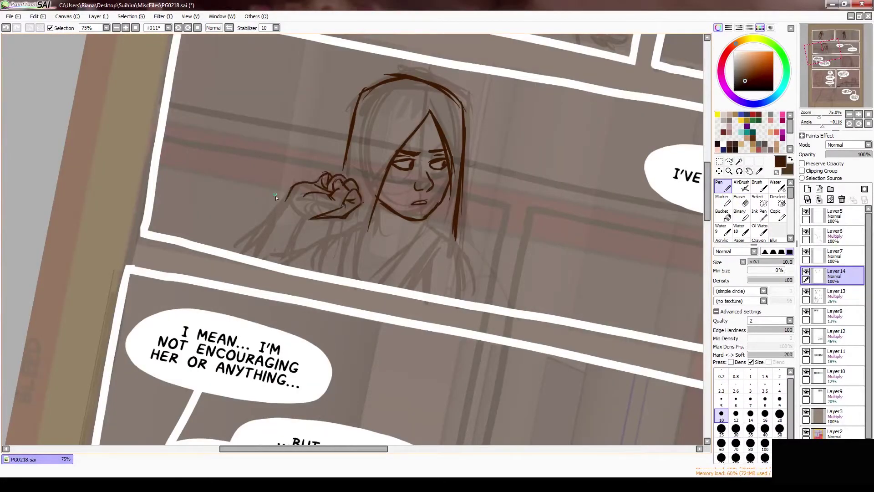
Step: Draw the second-row woman's forearm, long front hair strands, neckline and shoulders down to the panel border
{"action": "left_click_drag", "start_coordinate": [336, 217], "coordinate": [320, 266]}
{"action": "left_click_drag", "start_coordinate": [376, 197], "coordinate": [352, 280]}
{"action": "key", "text": "Home"}
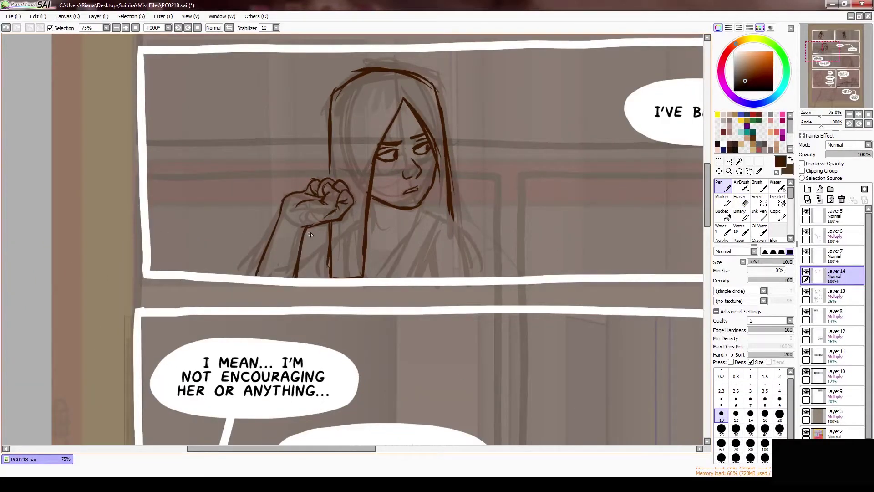
{"action": "left_click_drag", "start_coordinate": [430, 151], "coordinate": [434, 186]}
{"action": "left_click_drag", "start_coordinate": [434, 188], "coordinate": [406, 277]}
{"action": "mouse_move", "coordinate": [448, 214]}
{"action": "left_mouse_down"}
{"action": "mouse_move", "coordinate": [426, 277]}
{"action": "mouse_move", "coordinate": [466, 277]}
{"action": "left_mouse_up"}
{"action": "left_click_drag", "start_coordinate": [436, 226], "coordinate": [417, 286]}
{"action": "key", "text": "h"}
{"action": "left_click_drag", "start_coordinate": [264, 219], "coordinate": [223, 276]}
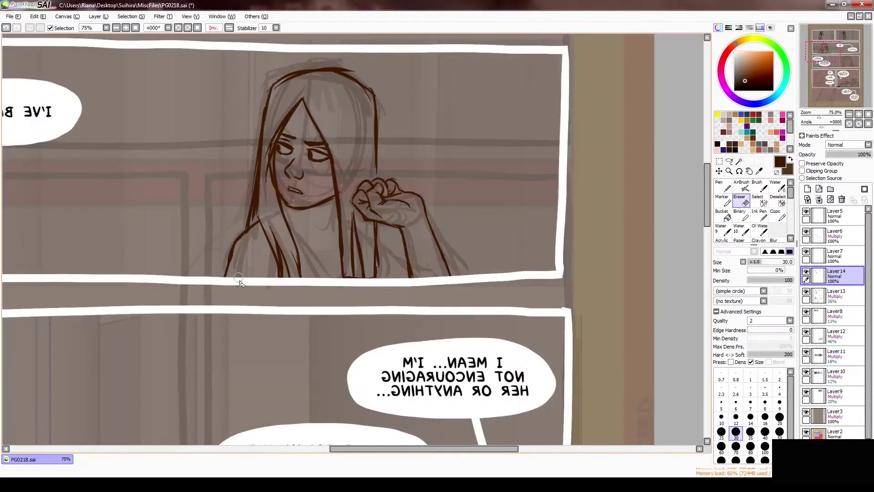
Step: Fill the second-row woman's hair with dark brown using the Bucket and touch up its outline with the Pen
{"action": "key", "text": "h"}
{"action": "left_click", "coordinate": [407, 233]}
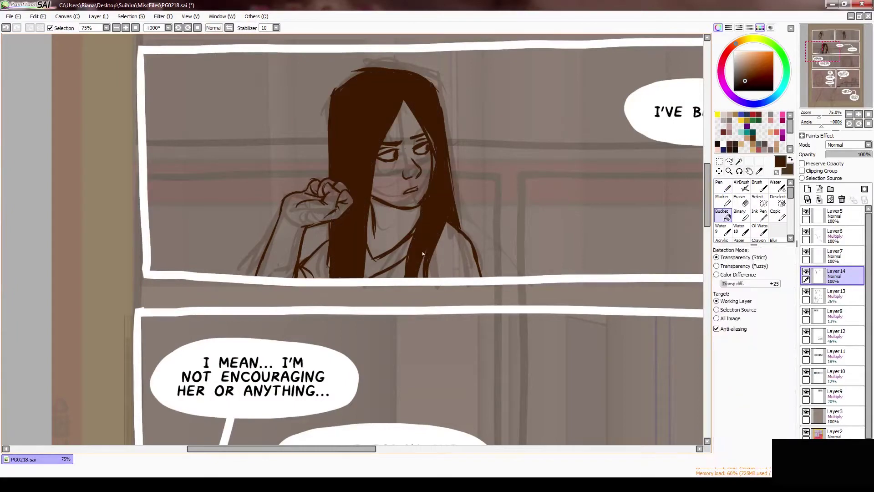
{"action": "key", "text": "h"}
{"action": "left_click_drag", "start_coordinate": [377, 93], "coordinate": [378, 147]}
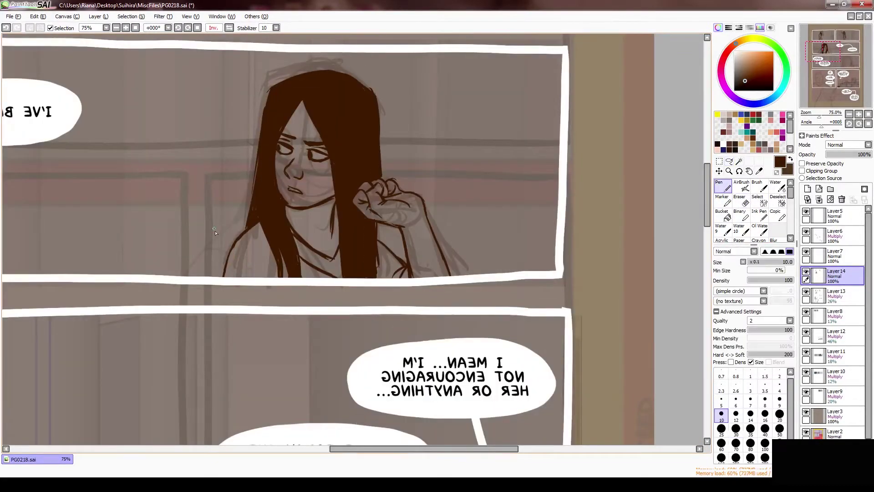
{"action": "left_click", "coordinate": [212, 28]}
{"action": "scroll", "coordinate": [221, 170], "scroll_direction": "down", "scroll_amount": 3}
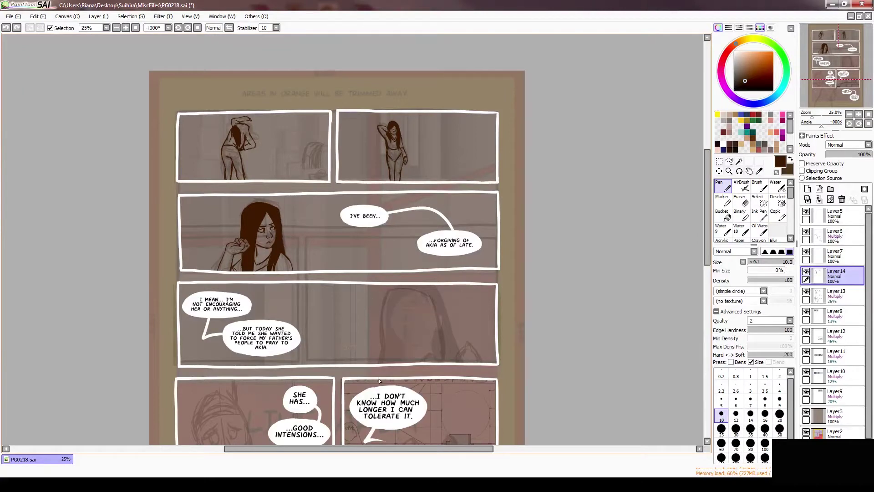
Step: With the Pen at size 16, draw the third-row figure's long hair as a solid dark brown shape
{"action": "key", "text": "bracketright"}
{"action": "key", "text": "bracketright"}
{"action": "key", "text": "bracketright"}
{"action": "scroll", "coordinate": [223, 281], "scroll_direction": "up", "scroll_amount": 2}
{"action": "left_click_drag", "start_coordinate": [280, 249], "coordinate": [207, 195]}
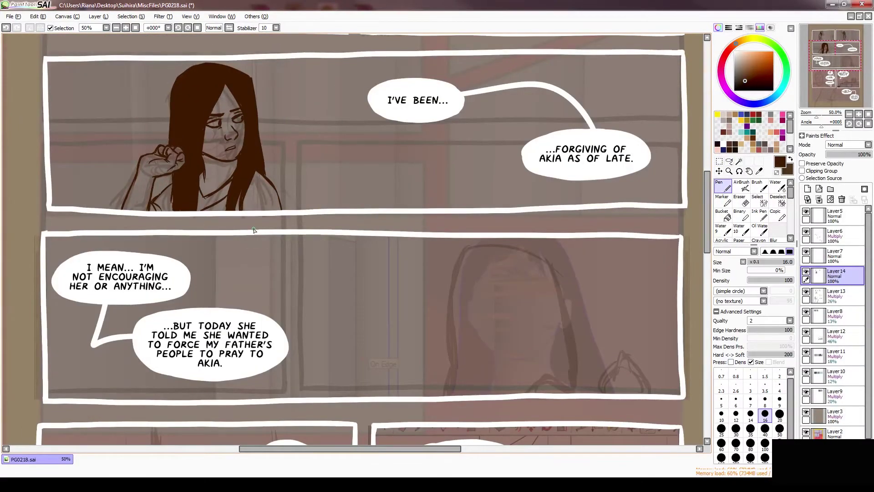
{"action": "left_click_drag", "start_coordinate": [254, 230], "coordinate": [216, 179]}
{"action": "key", "text": "h"}
{"action": "left_click_drag", "start_coordinate": [315, 173], "coordinate": [291, 318]}
{"action": "key", "text": "h"}
{"action": "left_click", "coordinate": [410, 205]}
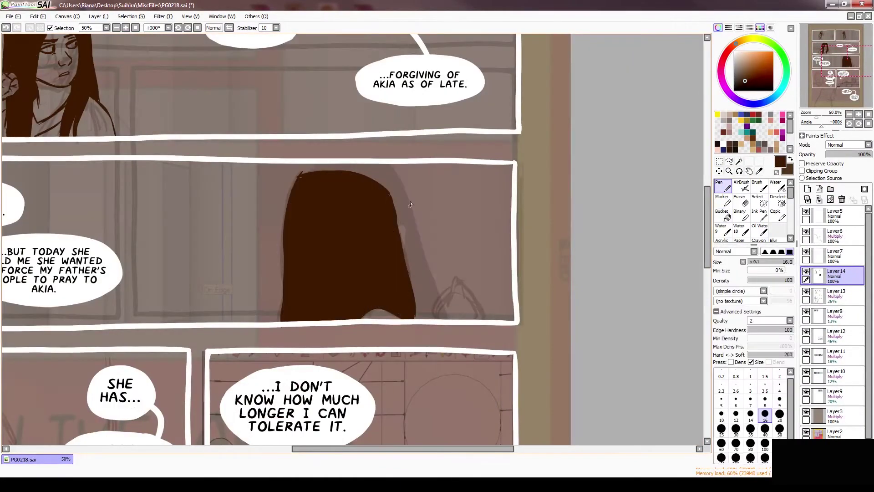
Step: Outline the hand beside the third-row figure and tidy the hair silhouette with the Eraser at size 30
{"action": "left_click_drag", "start_coordinate": [273, 276], "coordinate": [335, 228]}
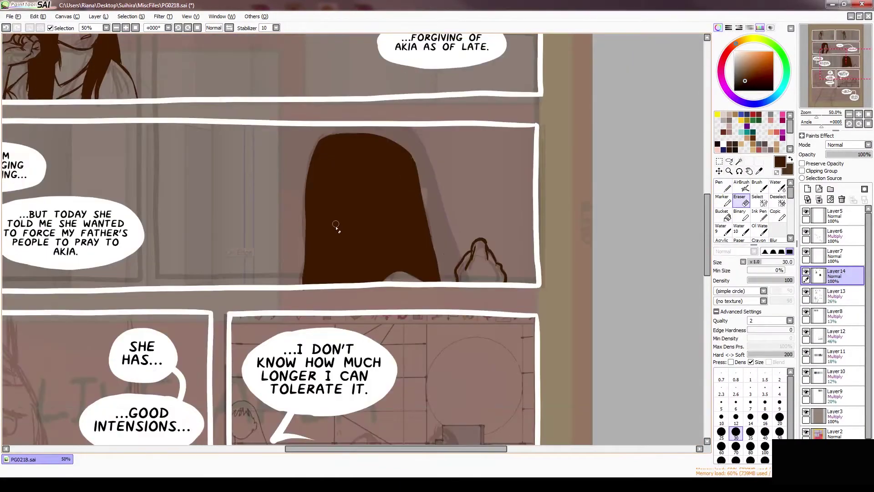
{"action": "scroll", "coordinate": [335, 228], "scroll_direction": "down", "scroll_amount": 2}
{"action": "left_click_drag", "start_coordinate": [270, 276], "coordinate": [314, 277]}
{"action": "key", "text": "ctrl+z"}
Step: Move the fourth-row left panel's three balloons and their text to its left side, and redraw the white connectors and tail
{"action": "left_click_drag", "start_coordinate": [472, 371], "coordinate": [489, 250]}
{"action": "scroll", "coordinate": [316, 195], "scroll_direction": "up", "scroll_amount": 3}
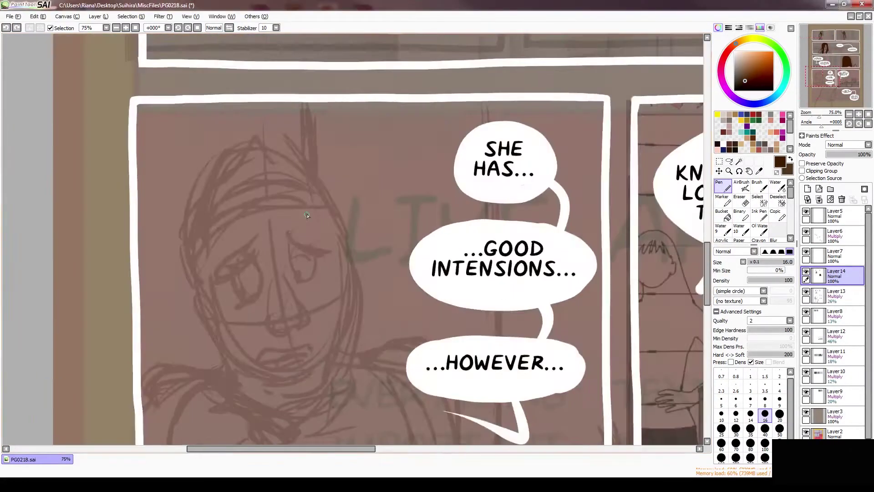
{"action": "scroll", "coordinate": [316, 195], "scroll_direction": "down", "scroll_amount": 1}
{"action": "scroll", "coordinate": [316, 195], "scroll_direction": "down", "scroll_amount": 1}
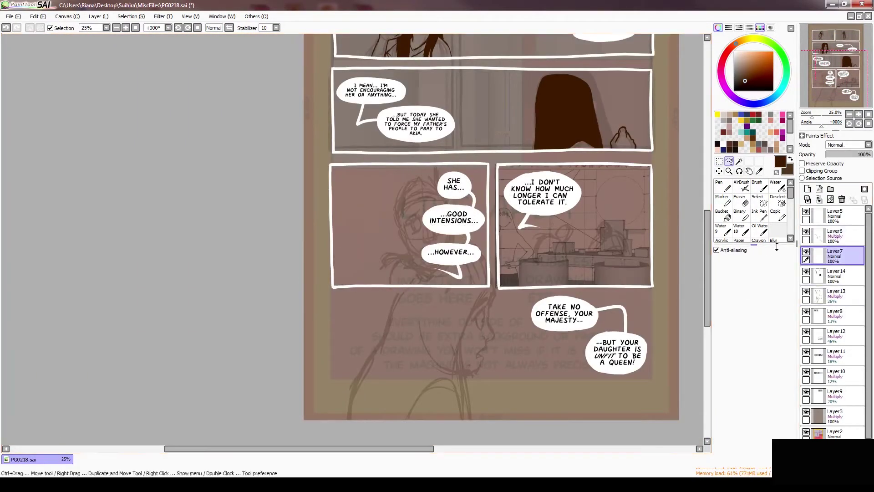
{"action": "key", "text": "e"}
{"action": "key", "text": "ctrl"}
{"action": "left_click_drag", "start_coordinate": [371, 183], "coordinate": [353, 183]}
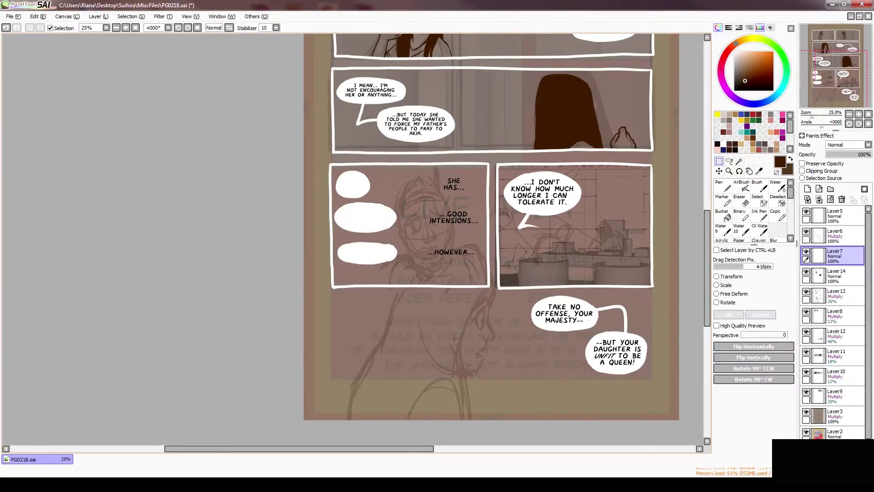
{"action": "left_click_drag", "start_coordinate": [370, 218], "coordinate": [365, 217]}
{"action": "left_click_drag", "start_coordinate": [466, 193], "coordinate": [364, 193]}
{"action": "left_click_drag", "start_coordinate": [453, 218], "coordinate": [365, 214]}
{"action": "left_click_drag", "start_coordinate": [451, 252], "coordinate": [367, 252]}
{"action": "key", "text": "e"}
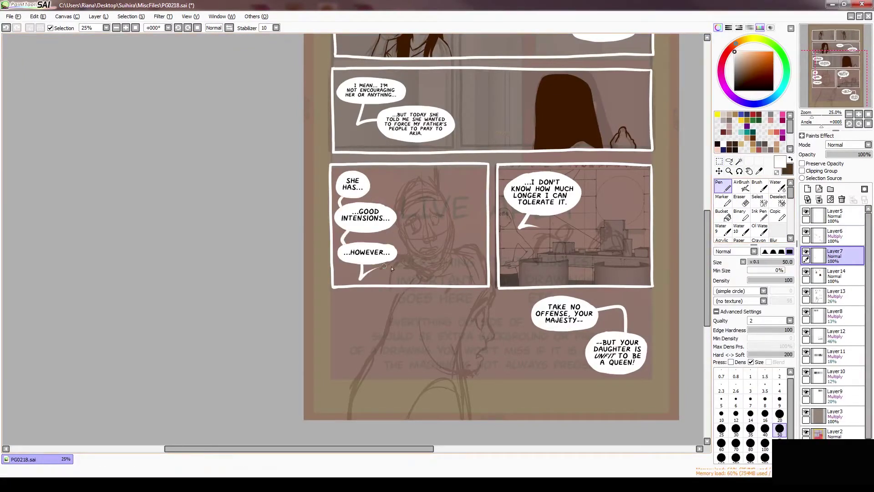
Step: On Layer13, resketch the man's head in the fourth-row left panel with the Pen at size 20, then reposition the sketch
{"action": "left_click", "coordinate": [445, 200], "text": "ctrl"}
{"action": "key", "text": "n"}
{"action": "left_click_drag", "start_coordinate": [445, 201], "coordinate": [452, 223]}
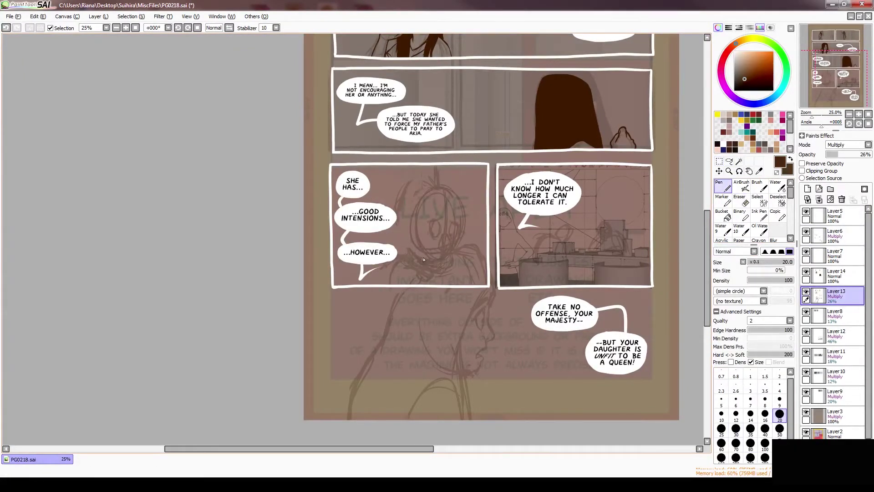
{"action": "key", "text": "ctrl+z"}
{"action": "key", "text": "e"}
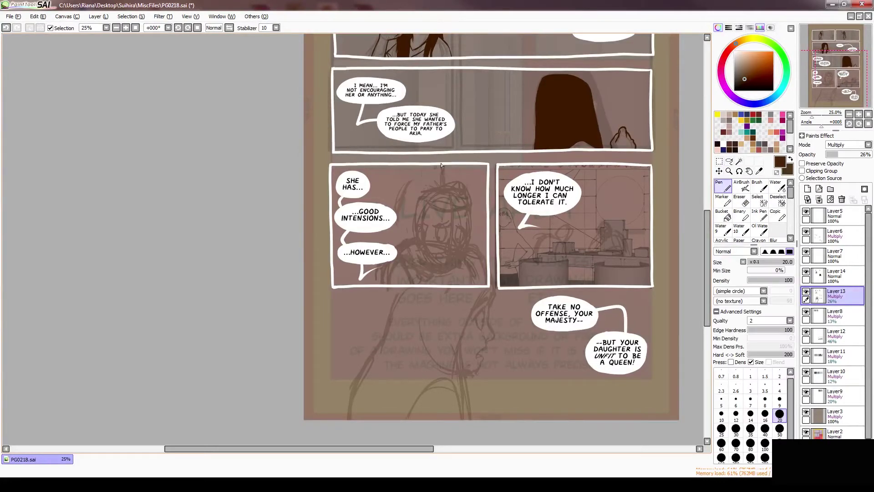
{"action": "left_click", "coordinate": [417, 317], "text": "ctrl"}
{"action": "key", "text": "n"}
{"action": "left_click", "coordinate": [423, 205], "text": "ctrl"}
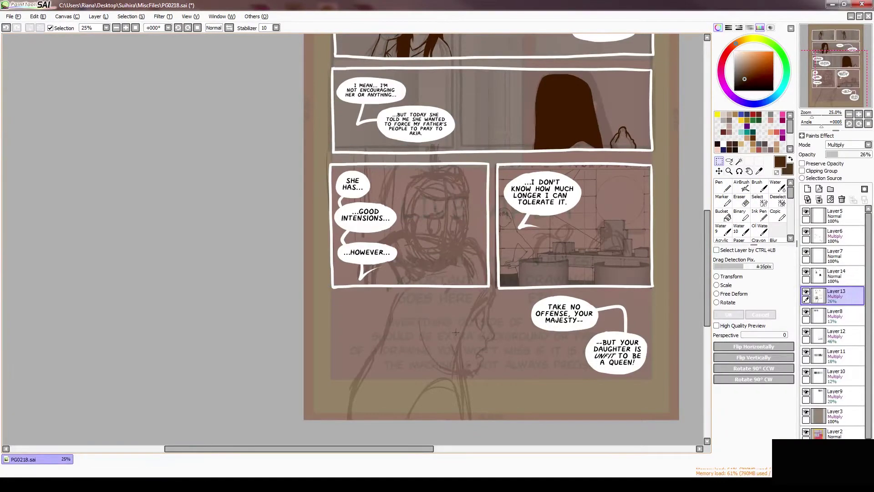
Step: On Layer14, draw the man's thick brows, eyes and nose in brown with the Pen at size 20
{"action": "scroll", "coordinate": [485, 128], "scroll_direction": "up", "scroll_amount": 2}
{"action": "scroll", "coordinate": [437, 237], "scroll_direction": "down", "scroll_amount": 2}
{"action": "scroll", "coordinate": [435, 287], "scroll_direction": "up", "scroll_amount": 1}
{"action": "left_click", "coordinate": [435, 287], "text": "ctrl"}
{"action": "left_click_drag", "start_coordinate": [309, 248], "coordinate": [423, 268]}
{"action": "key", "text": "h"}
{"action": "key", "text": "h"}
{"action": "left_click_drag", "start_coordinate": [353, 272], "coordinate": [319, 307]}
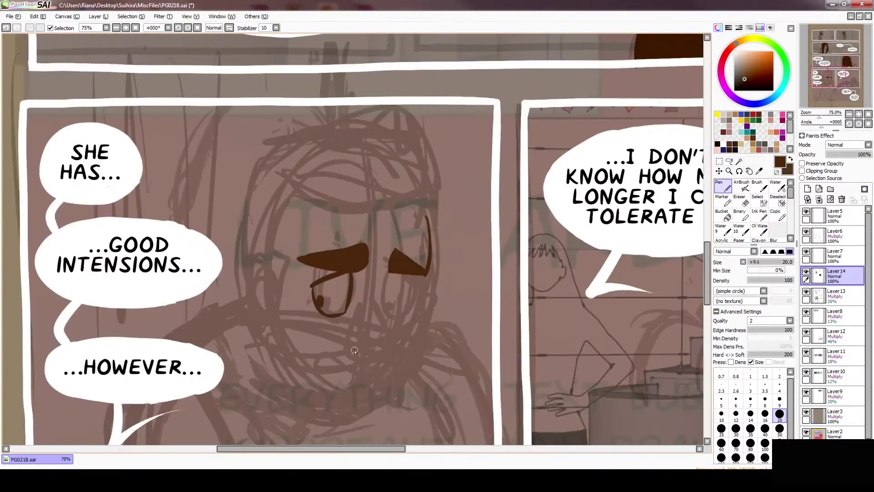
{"action": "key", "text": "h"}
{"action": "left_click_drag", "start_coordinate": [285, 256], "coordinate": [299, 323]}
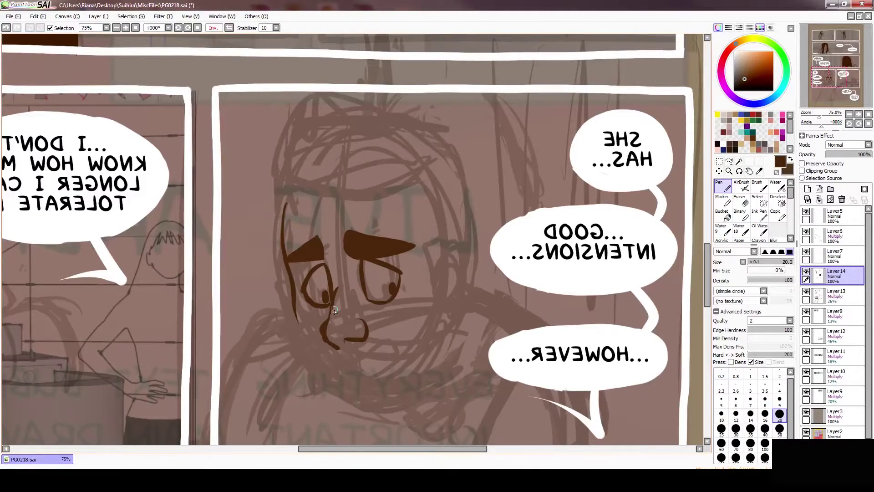
Step: Draw the man's mouth, chin and the contours of his jaw and cheek
{"action": "key", "text": "h"}
{"action": "scroll", "coordinate": [412, 302], "scroll_direction": "down", "scroll_amount": 2}
{"action": "left_click_drag", "start_coordinate": [441, 308], "coordinate": [438, 318]}
{"action": "left_click_drag", "start_coordinate": [375, 336], "coordinate": [435, 349]}
{"action": "left_click_drag", "start_coordinate": [477, 258], "coordinate": [450, 315]}
{"action": "key", "text": "h"}
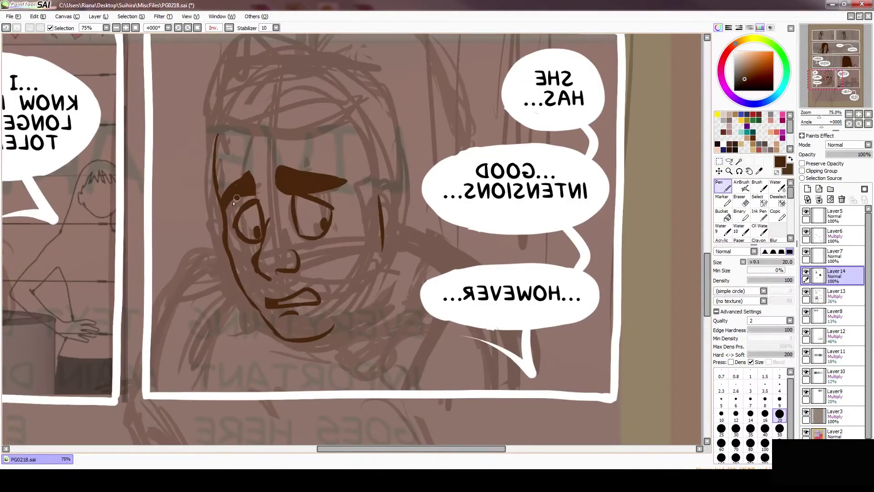
{"action": "key", "text": "h"}
Step: Draw the man's ear, sideburn, hairline and remaining jawline, and adjust the hairline with a lasso selection
{"action": "mouse_move", "coordinate": [321, 162]}
{"action": "left_mouse_down"}
{"action": "mouse_move", "coordinate": [383, 203]}
{"action": "mouse_move", "coordinate": [327, 231]}
{"action": "left_mouse_up"}
{"action": "key", "text": "ctrl+z"}
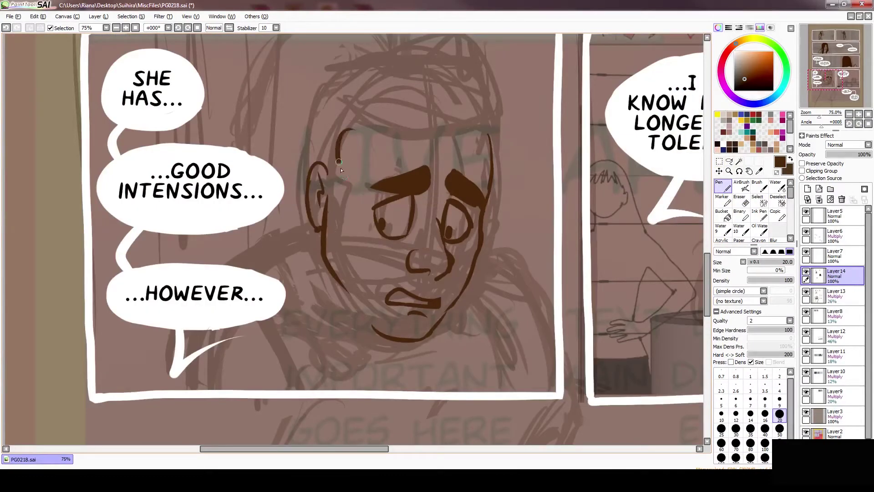
{"action": "left_click_drag", "start_coordinate": [346, 132], "coordinate": [328, 227]}
{"action": "left_click_drag", "start_coordinate": [341, 135], "coordinate": [492, 137]}
{"action": "key", "text": "ctrl+z"}
{"action": "left_click_drag", "start_coordinate": [324, 259], "coordinate": [386, 339]}
{"action": "key", "text": "h"}
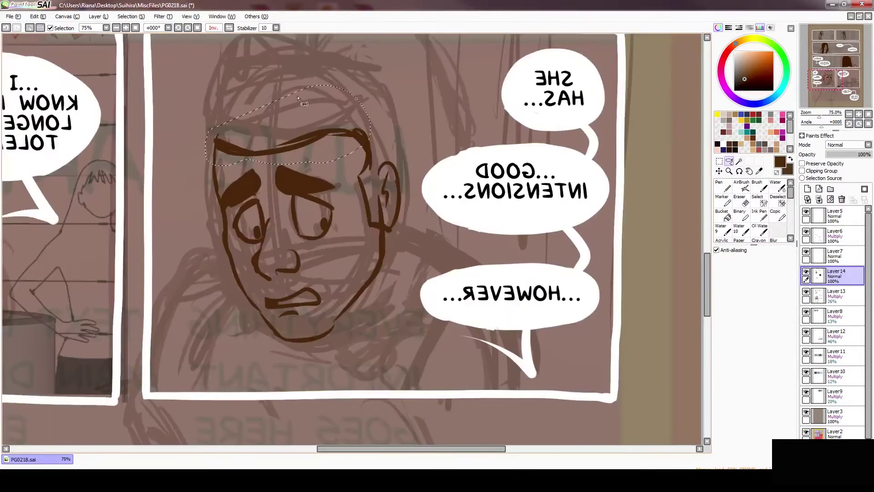
{"action": "scroll", "coordinate": [291, 348], "scroll_direction": "up", "scroll_amount": 4}
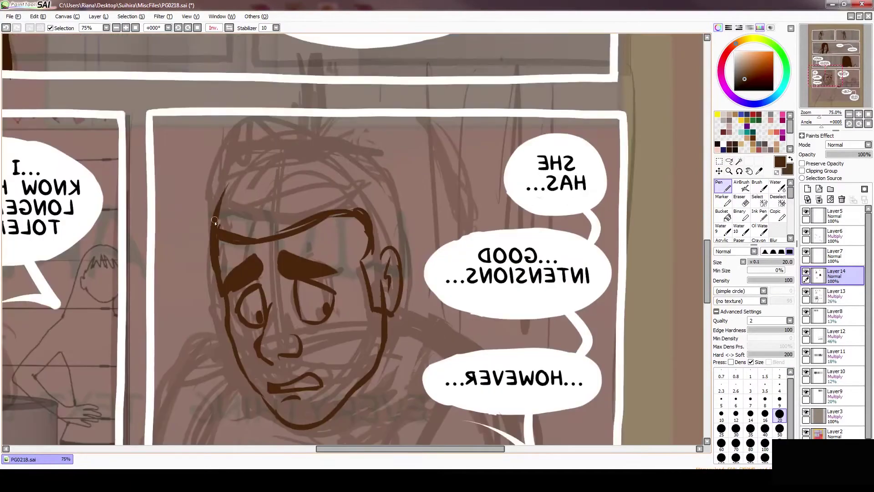
Step: Outline the man's short hair and paint it solid brown with the Pen at size 40
{"action": "key", "text": "h"}
{"action": "left_click_drag", "start_coordinate": [327, 256], "coordinate": [410, 182]}
{"action": "key", "text": "h"}
{"action": "left_click", "coordinate": [765, 428]}
{"action": "left_click_drag", "start_coordinate": [313, 146], "coordinate": [364, 155]}
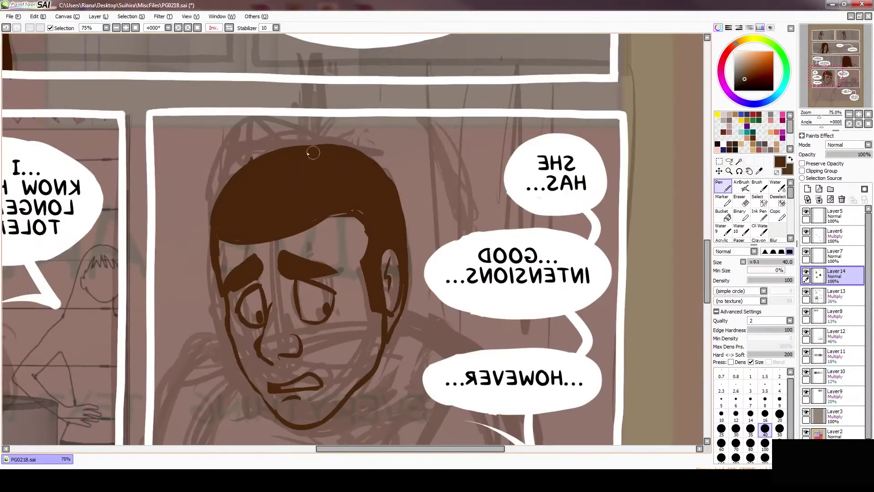
{"action": "left_click_drag", "start_coordinate": [236, 136], "coordinate": [293, 225]}
{"action": "left_click_drag", "start_coordinate": [355, 205], "coordinate": [353, 304]}
Step: Refine the man's hairline and cut slits into his sideburn with the Eraser at size 25
{"action": "key", "text": "h"}
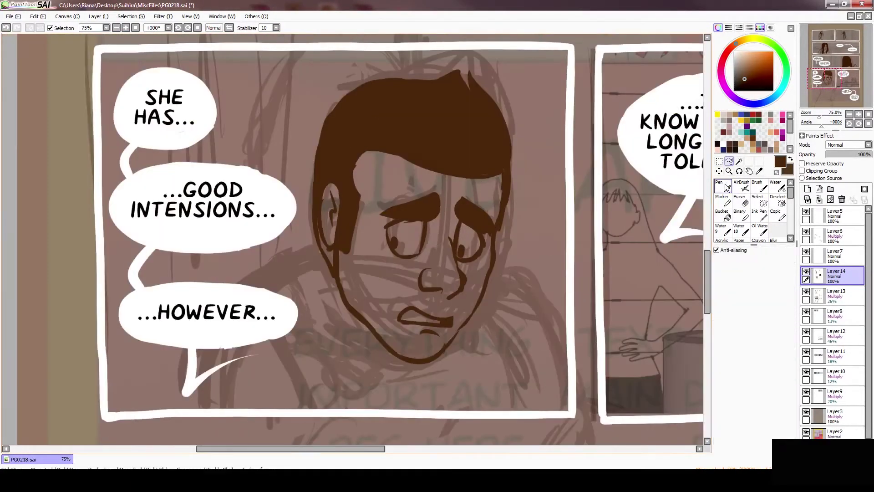
{"action": "left_click_drag", "start_coordinate": [364, 187], "coordinate": [455, 157]}
{"action": "key", "text": "e"}
{"action": "left_click_drag", "start_coordinate": [348, 278], "coordinate": [335, 225]}
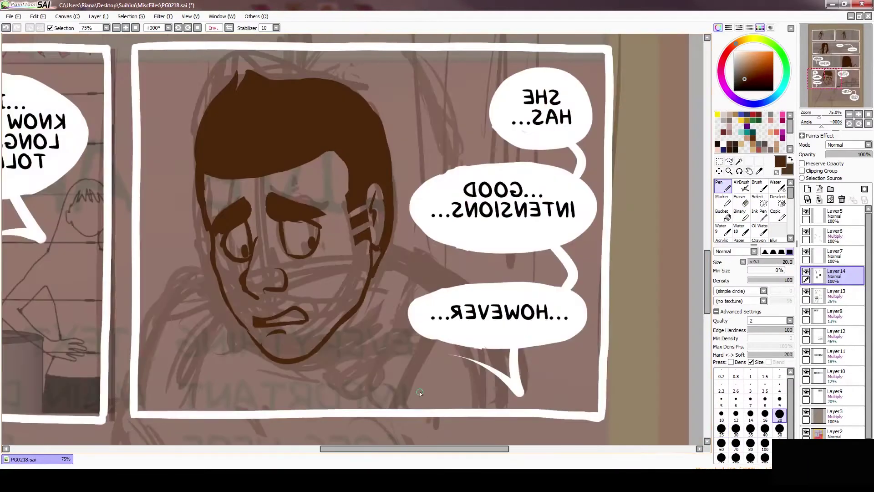
{"action": "key", "text": "h"}
{"action": "key", "text": "h"}
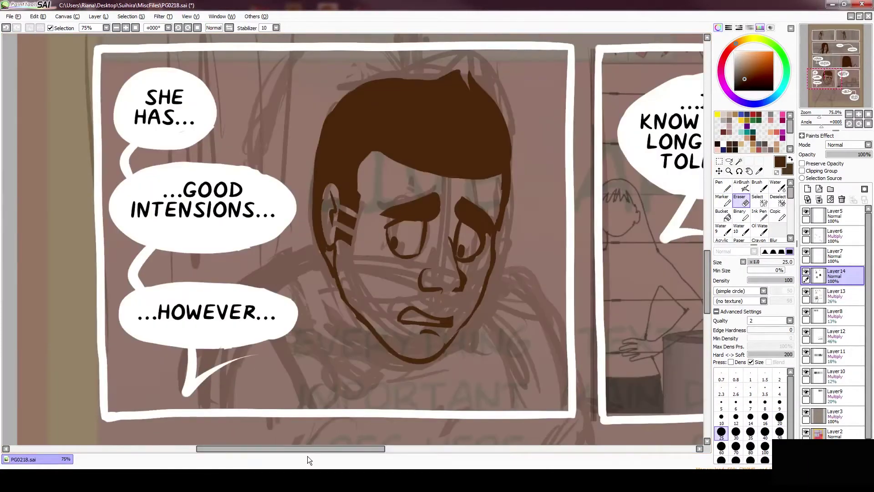
Step: Redraw the man's mouth with a more angular shape and thicker upper lip, using the Pen at size 20
{"action": "key", "text": "n"}
{"action": "left_click_drag", "start_coordinate": [452, 321], "coordinate": [411, 324]}
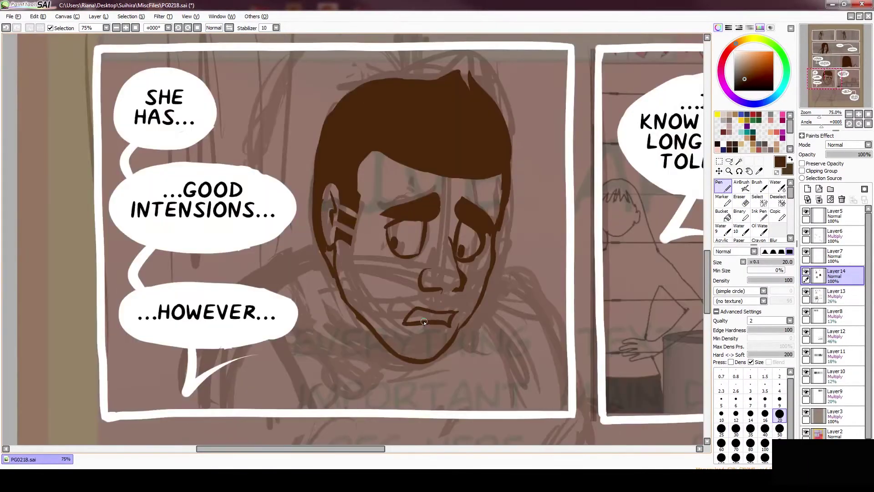
{"action": "key", "text": "h"}
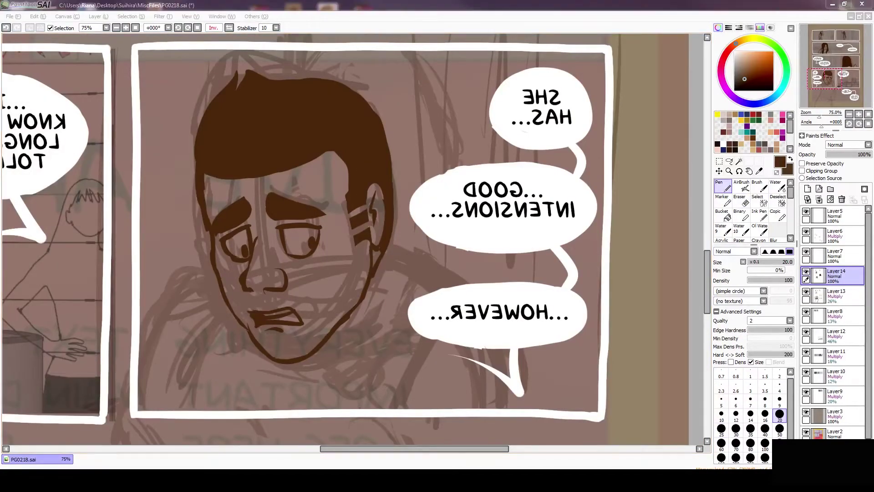
{"action": "key", "text": "h"}
{"action": "key", "text": "h"}
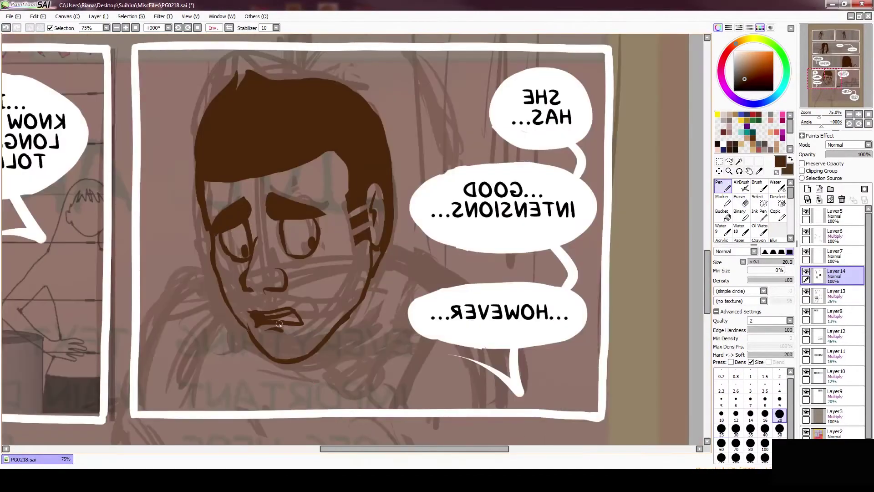
{"action": "key", "text": "h"}
Step: Draw the man's shirt collar, open shirt edge, and the shoulder and arm lines behind the lowest balloon
{"action": "scroll", "coordinate": [461, 78], "scroll_direction": "down", "scroll_amount": 3}
{"action": "left_click_drag", "start_coordinate": [319, 145], "coordinate": [304, 254]}
{"action": "left_click_drag", "start_coordinate": [358, 226], "coordinate": [364, 297]}
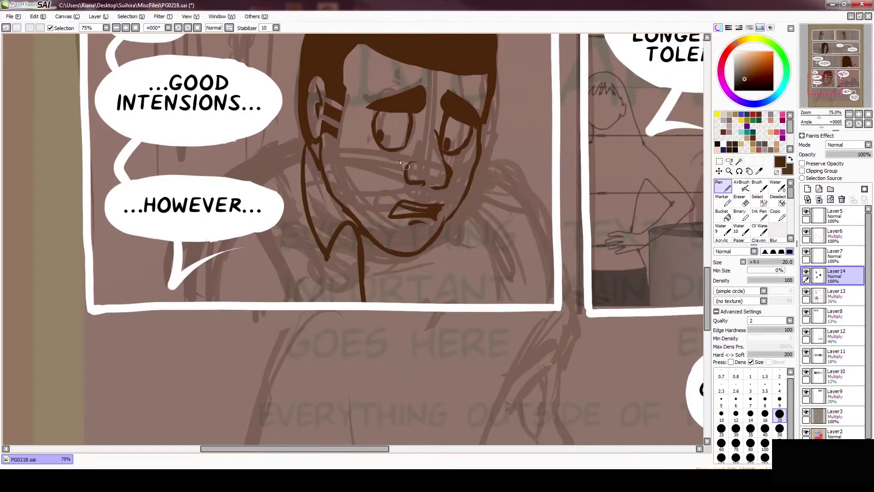
{"action": "left_click_drag", "start_coordinate": [304, 142], "coordinate": [224, 179]}
{"action": "key", "text": "h"}
{"action": "left_click_drag", "start_coordinate": [450, 235], "coordinate": [435, 286]}
{"action": "key", "text": "h"}
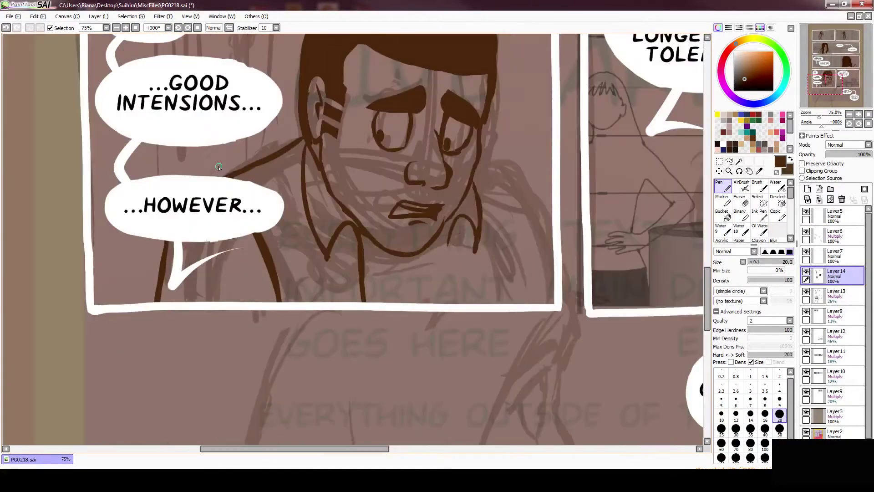
Step: Draw the man's neck, inner neckline and vertical shirt folds, and outline his other shoulder and sleeve
{"action": "left_click_drag", "start_coordinate": [451, 221], "coordinate": [446, 299]}
{"action": "left_click_drag", "start_coordinate": [437, 244], "coordinate": [373, 280]}
{"action": "left_click_drag", "start_coordinate": [444, 186], "coordinate": [416, 299]}
{"action": "scroll", "coordinate": [415, 299], "scroll_direction": "down", "scroll_amount": 2}
{"action": "scroll", "coordinate": [415, 300], "scroll_direction": "down", "scroll_amount": 3}
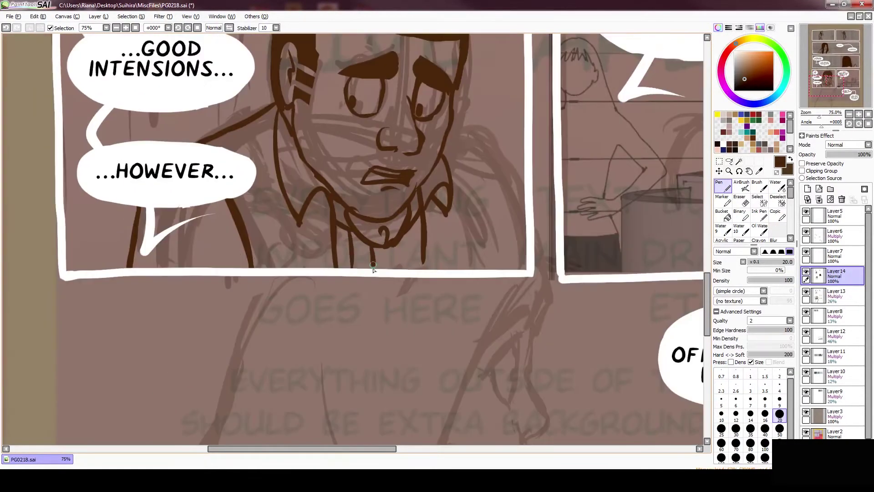
{"action": "left_click_drag", "start_coordinate": [410, 235], "coordinate": [410, 271]}
{"action": "left_click_drag", "start_coordinate": [423, 235], "coordinate": [424, 271]}
{"action": "key", "text": "h"}
{"action": "left_click_drag", "start_coordinate": [213, 168], "coordinate": [184, 271]}
{"action": "mouse_move", "coordinate": [215, 167]}
{"action": "left_mouse_down"}
{"action": "mouse_move", "coordinate": [210, 273]}
{"action": "mouse_move", "coordinate": [136, 409]}
{"action": "left_mouse_up"}
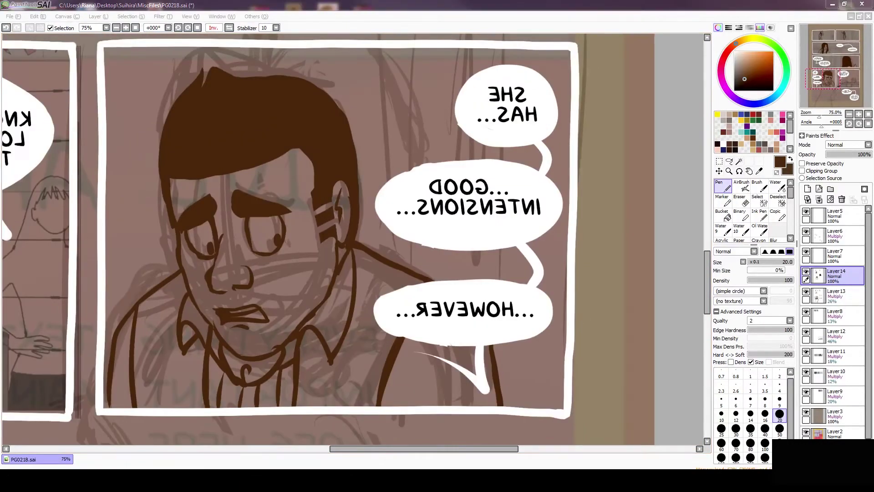
Step: Adjust the man's far eye and eyebrow in the "SHE HAS..." panel with a transform
{"action": "key", "text": "h"}
{"action": "scroll", "coordinate": [647, 107], "scroll_direction": "down", "scroll_amount": 3}
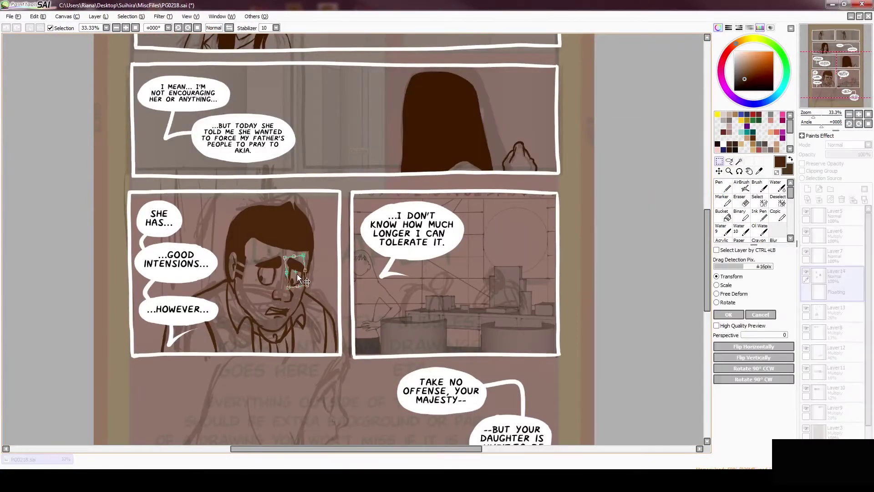
{"action": "left_click", "coordinate": [189, 29]}
{"action": "key", "text": "e"}
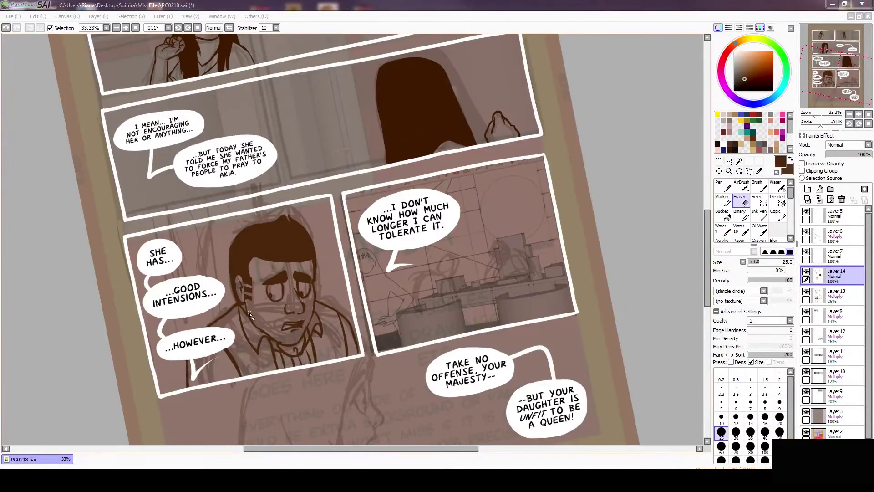
Step: Touch up the man's face lines with the Eraser at size 25 and the Pen at size 20, checking the drawing mirrored
{"action": "key", "text": "h"}
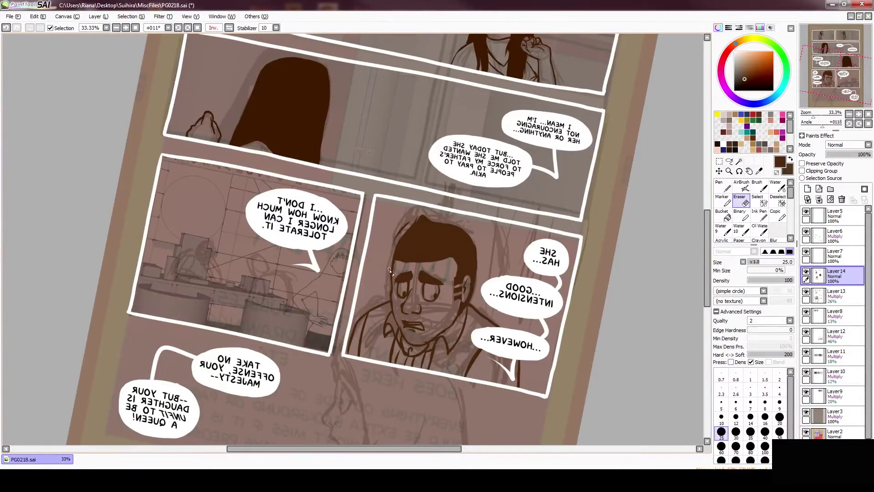
{"action": "key", "text": "n"}
{"action": "key", "text": "h"}
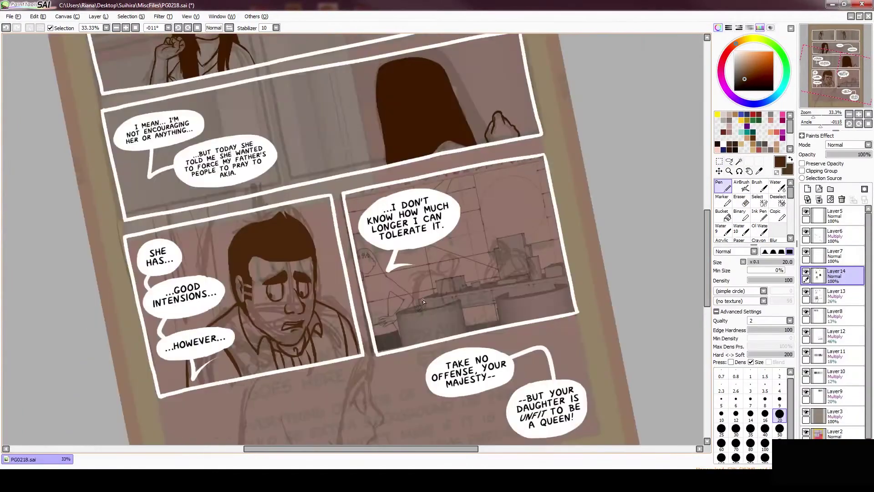
{"action": "key", "text": "e"}
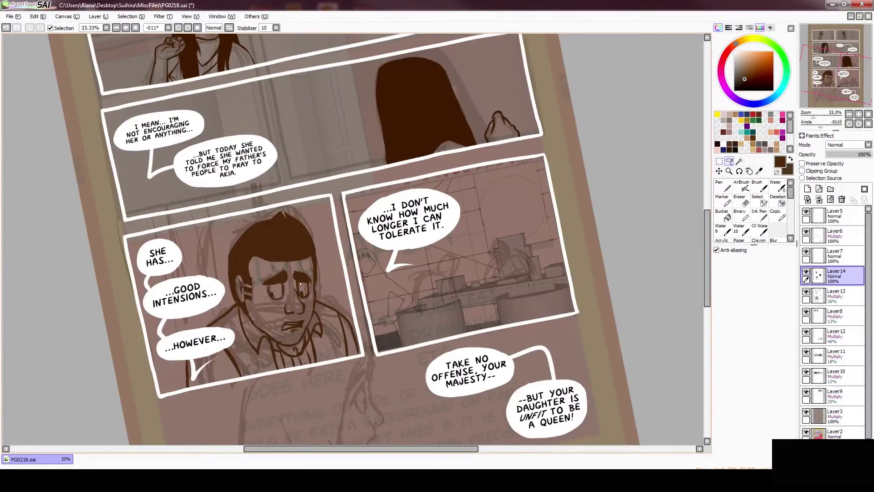
{"action": "key", "text": "h"}
{"action": "key", "text": "n"}
{"action": "key", "text": "h"}
{"action": "key", "text": "Home"}
Step: Draw the curved back and arm of the figure seated in the chair in the "I DON'T KNOW HOW MUCH LONGER" panel
{"action": "scroll", "coordinate": [384, 285], "scroll_direction": "up", "scroll_amount": 2}
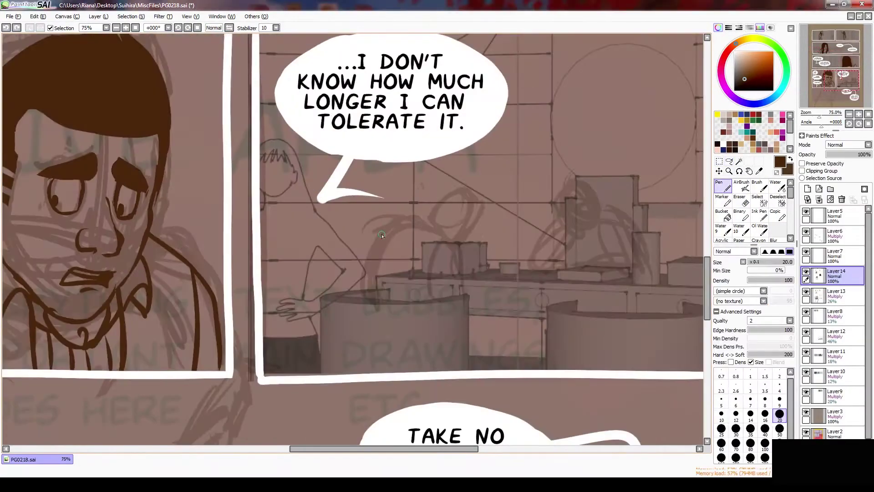
{"action": "left_click_drag", "start_coordinate": [457, 285], "coordinate": [400, 227]}
{"action": "left_click_drag", "start_coordinate": [397, 226], "coordinate": [362, 293]}
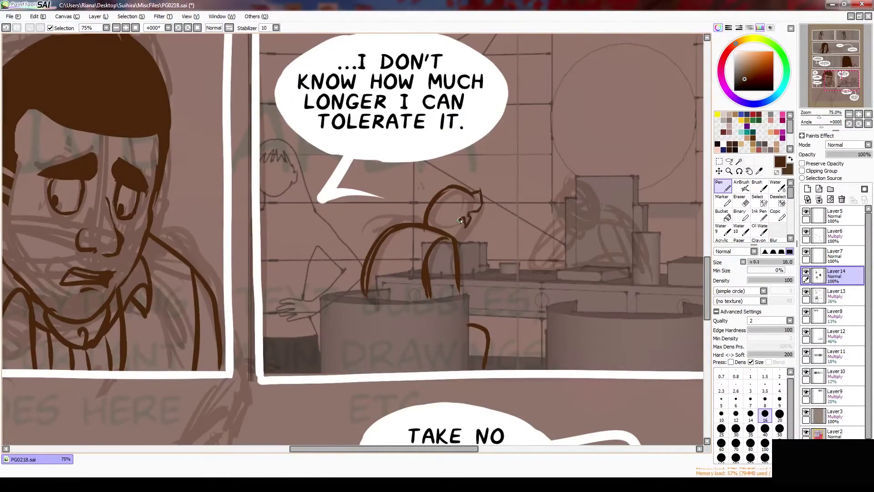
Step: Draw the seated figure's head with the Pen at size 16, adjust its placement with the Lasso and fill the hair dark brown
{"action": "key", "text": "h"}
{"action": "key", "text": "h"}
{"action": "left_click_drag", "start_coordinate": [433, 196], "coordinate": [460, 211]}
{"action": "key", "text": "h"}
{"action": "left_click_drag", "start_coordinate": [242, 196], "coordinate": [269, 214]}
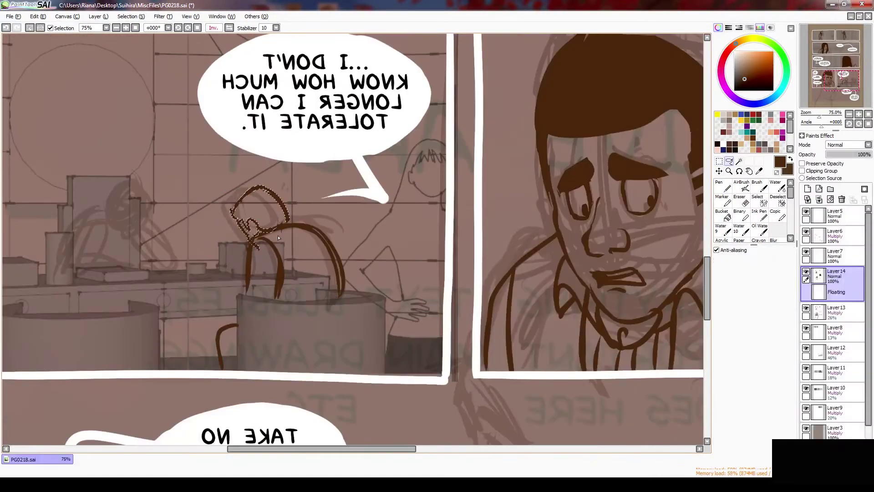
{"action": "key", "text": "h"}
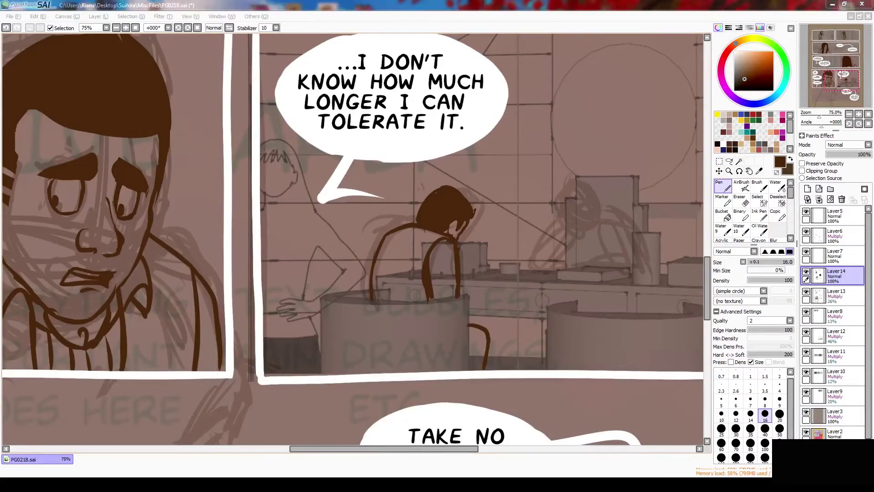
Step: Draw the man behind the desk with his face in his hand, adding his arm, torso and shoulder lines
{"action": "mouse_move", "coordinate": [567, 189]}
{"action": "left_mouse_down"}
{"action": "mouse_move", "coordinate": [595, 218]}
{"action": "mouse_move", "coordinate": [581, 232]}
{"action": "mouse_move", "coordinate": [616, 267]}
{"action": "left_mouse_up"}
{"action": "key", "text": "h"}
{"action": "key", "text": "h"}
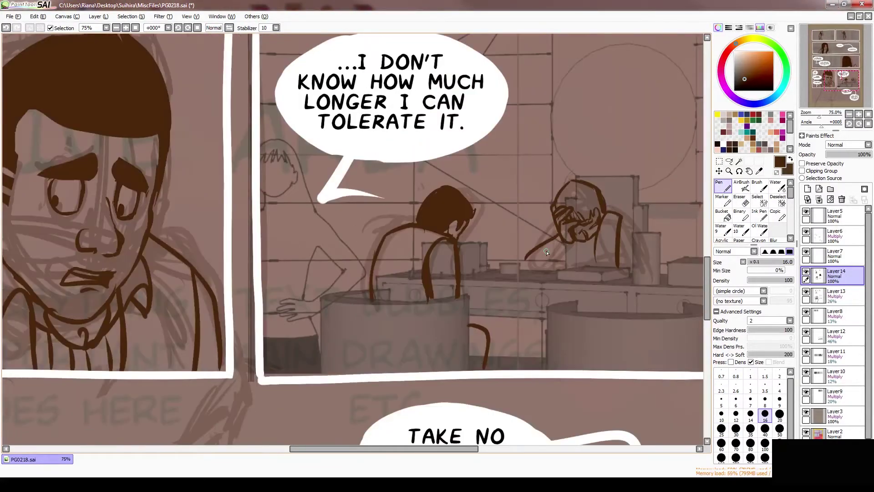
{"action": "left_click_drag", "start_coordinate": [622, 216], "coordinate": [649, 232]}
{"action": "left_click_drag", "start_coordinate": [648, 232], "coordinate": [639, 246]}
Step: Rotate the desk man's head and hands with a transform and complete his forearm and sleeve lines
{"action": "key", "text": "ctrl+t"}
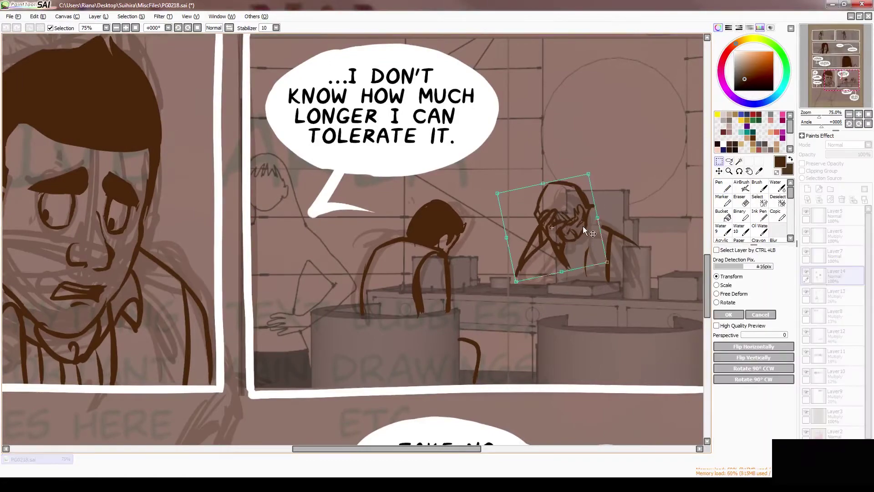
{"action": "key", "text": "Return"}
{"action": "scroll", "coordinate": [594, 229], "scroll_direction": "down", "scroll_amount": 1}
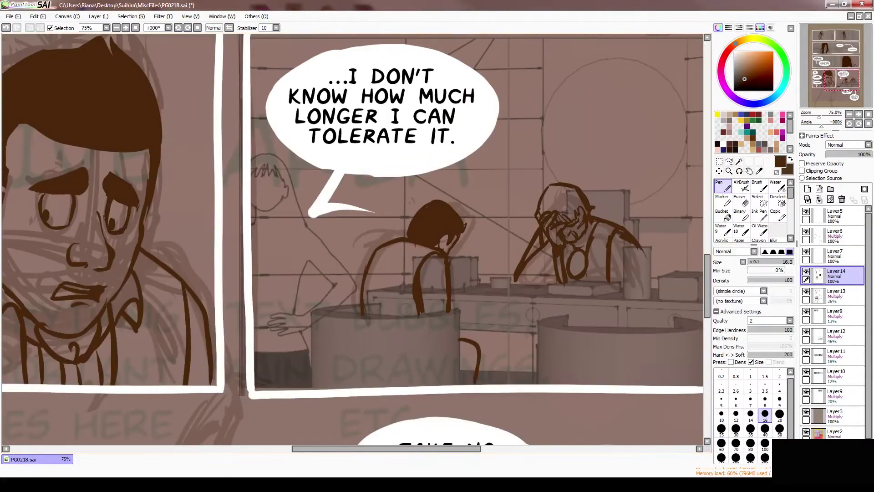
Step: Enlarge the office background past the panel borders and move the two line-art figures to match it
{"action": "scroll", "coordinate": [594, 229], "scroll_direction": "down", "scroll_amount": 1}
{"action": "left_click", "coordinate": [851, 336]}
{"action": "scroll", "coordinate": [464, 254], "scroll_direction": "down", "scroll_amount": 1}
{"action": "key", "text": "v"}
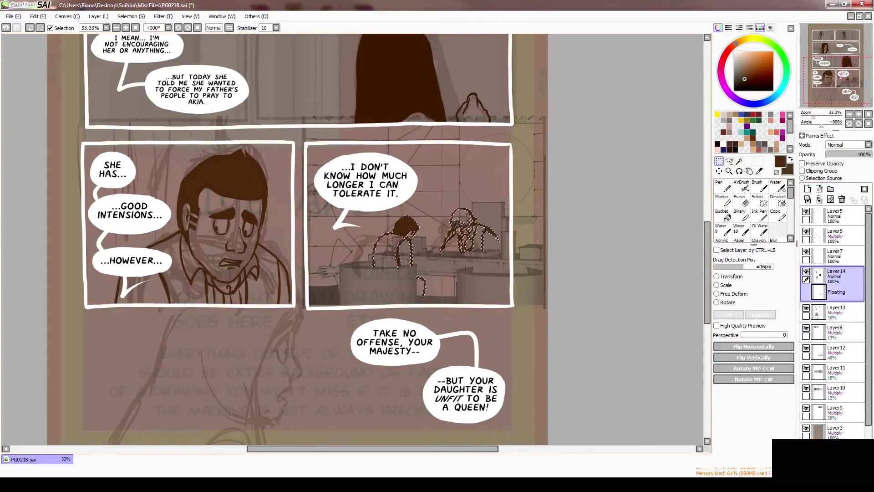
{"action": "left_click", "coordinate": [464, 254], "text": "ctrl"}
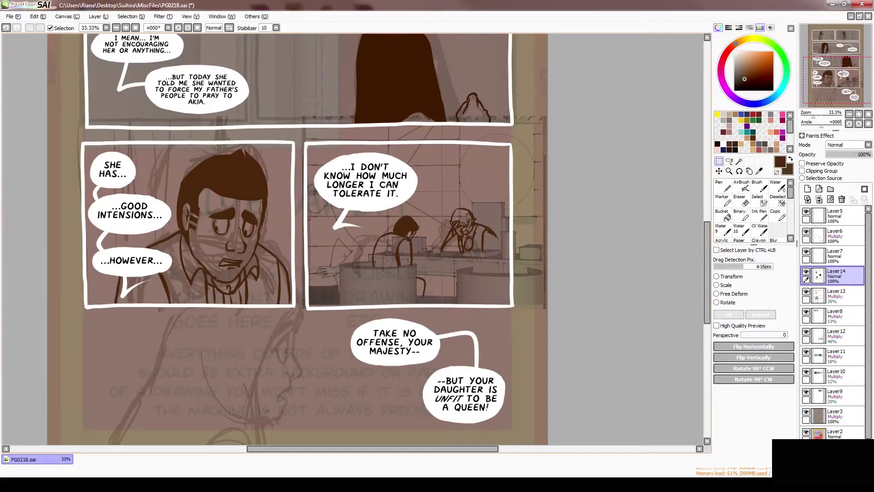
Step: Scale up both figures in the office panel together and shift them within the scene
{"action": "key", "text": "h"}
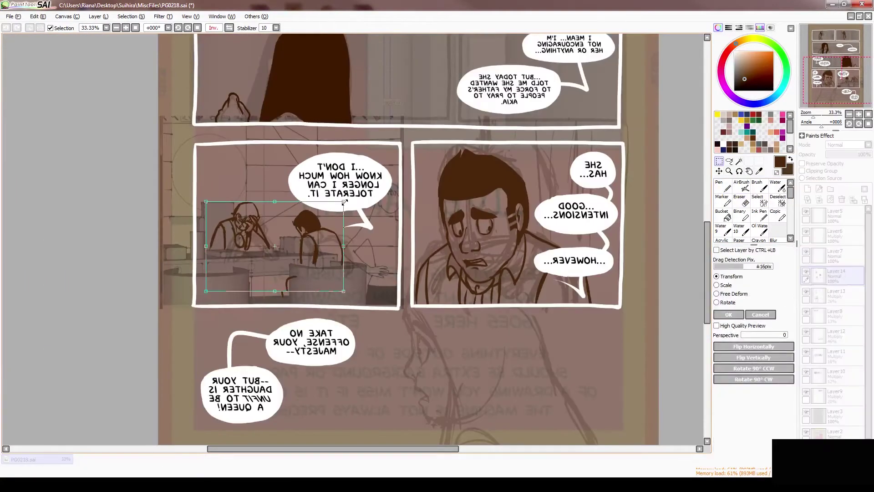
{"action": "left_click", "coordinate": [358, 277], "text": "ctrl"}
{"action": "key", "text": "ctrl+t"}
{"action": "key", "text": "h"}
{"action": "key", "text": "Return"}
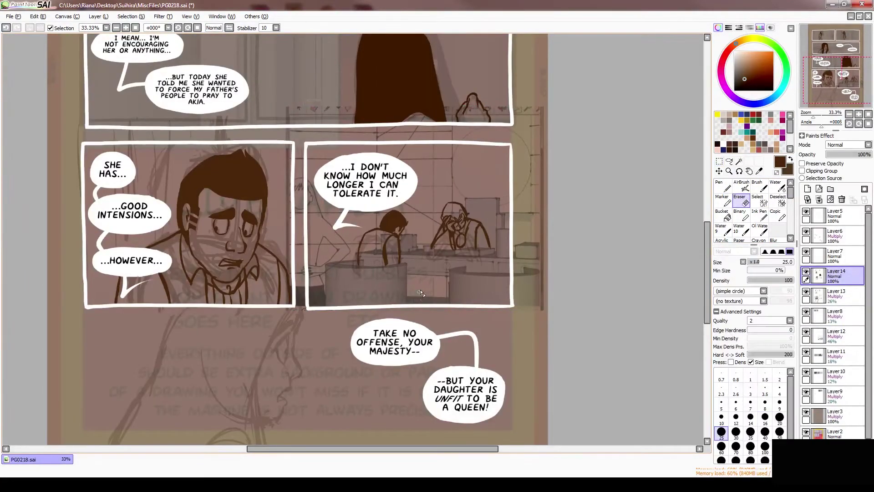
Step: Transform the office background layer so its desk and chairs fit the enlarged figures
{"action": "key", "text": "h"}
{"action": "key", "text": "h"}
{"action": "left_click", "coordinate": [827, 405]}
{"action": "left_click", "coordinate": [833, 336]}
{"action": "key", "text": "ctrl+t"}
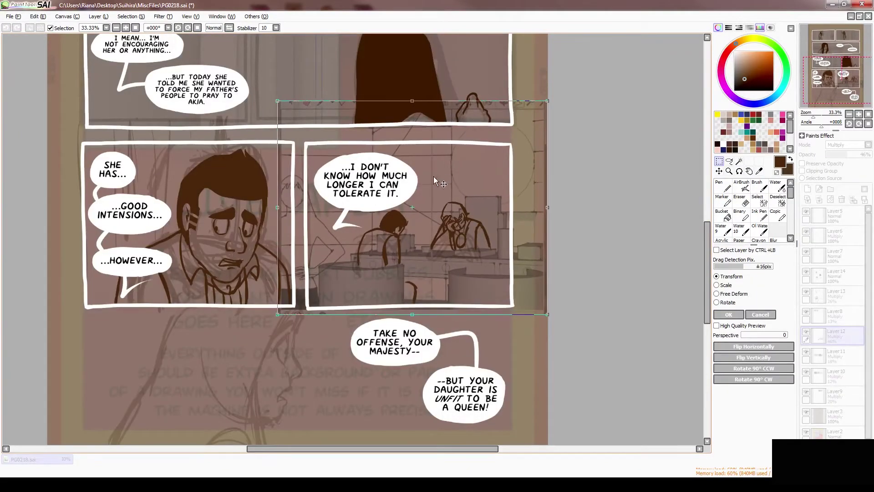
{"action": "key", "text": "Return"}
Step: Rework the desk man's arms and sleeve on the line-art layer with the Pen at size 16 and the Eraser at size 25
{"action": "scroll", "coordinate": [448, 239], "scroll_direction": "down", "scroll_amount": 1}
{"action": "left_click", "coordinate": [448, 239], "text": "ctrl"}
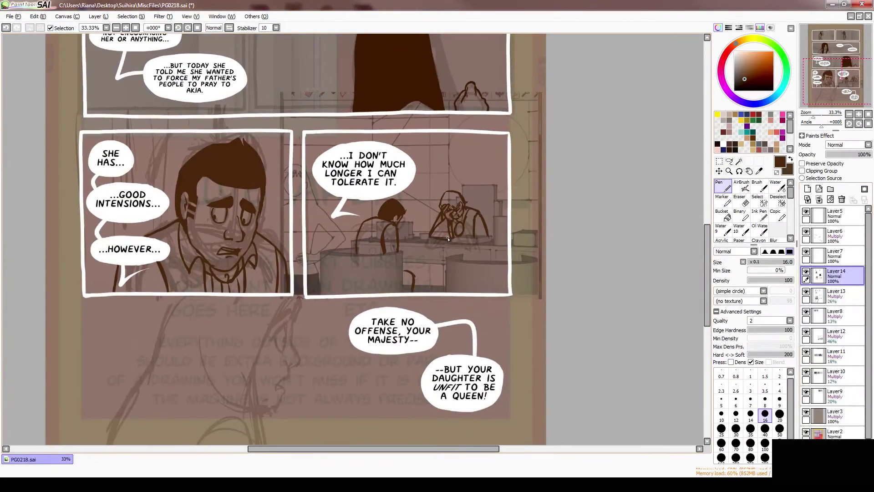
{"action": "key", "text": "h"}
{"action": "key", "text": "h"}
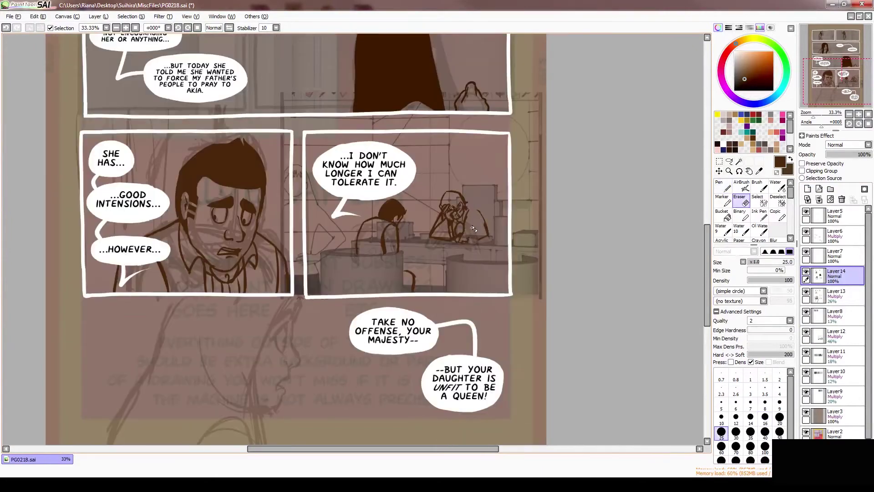
{"action": "left_click_drag", "start_coordinate": [480, 208], "coordinate": [467, 230]}
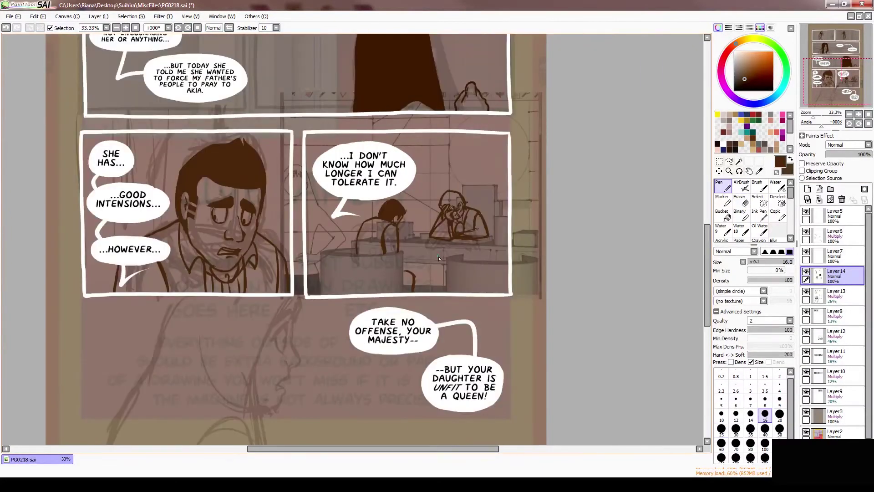
Step: Adjust the seated figure with a transform and rework the leg beside the chair using the Pen at size 16
{"action": "key", "text": "ctrl+t"}
{"action": "left_click_drag", "start_coordinate": [392, 266], "coordinate": [394, 275]}
{"action": "key", "text": "Return"}
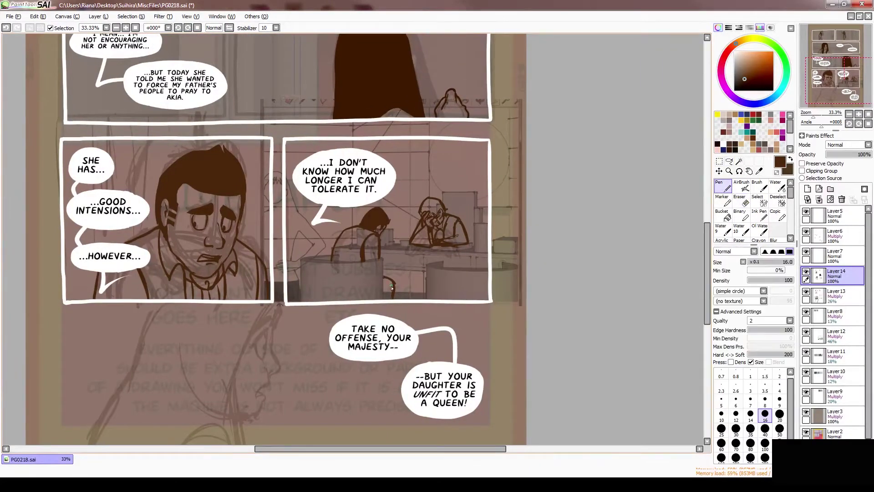
{"action": "key", "text": "h"}
{"action": "key", "text": "e"}
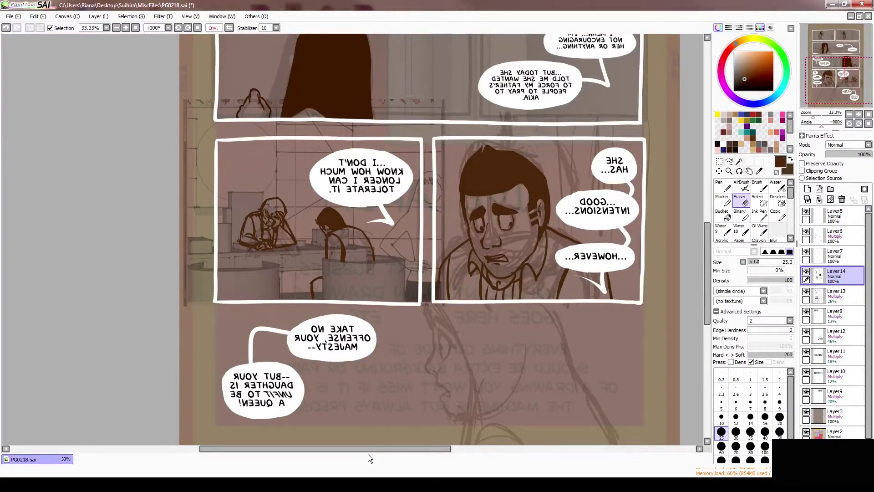
Step: Transform the man behind the desk to adjust his proportions, and lasso the seated figure in front of him
{"action": "key", "text": "ctrl+t"}
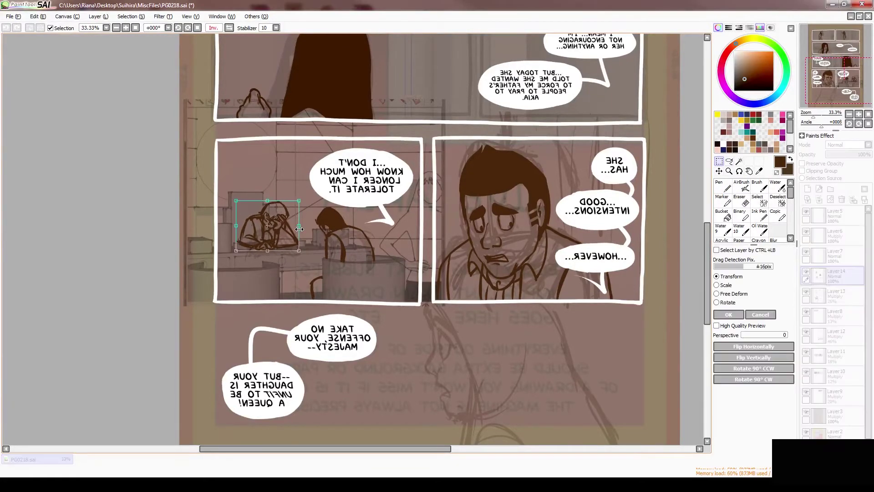
{"action": "key", "text": "Return"}
{"action": "key", "text": "h"}
{"action": "key", "text": "n"}
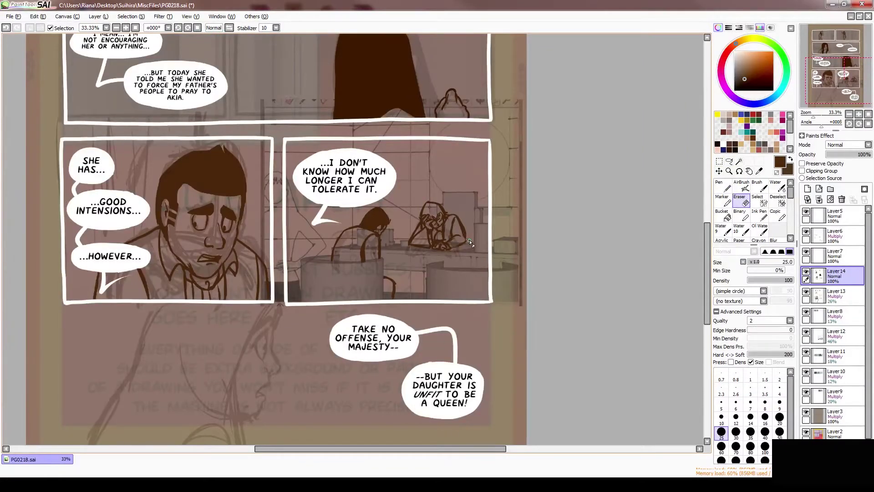
{"action": "key", "text": "h"}
{"action": "key", "text": "h"}
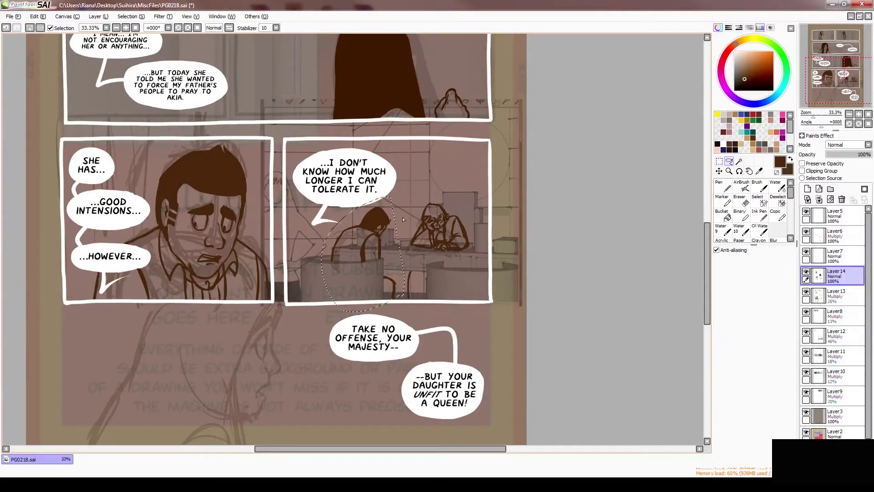
Step: Draw the woman's profile eye and eyebrow over the bottom sketch with the Pen at size 16
{"action": "scroll", "coordinate": [364, 194], "scroll_direction": "up", "scroll_amount": 3}
{"action": "left_click_drag", "start_coordinate": [363, 221], "coordinate": [381, 256]}
{"action": "key", "text": "h"}
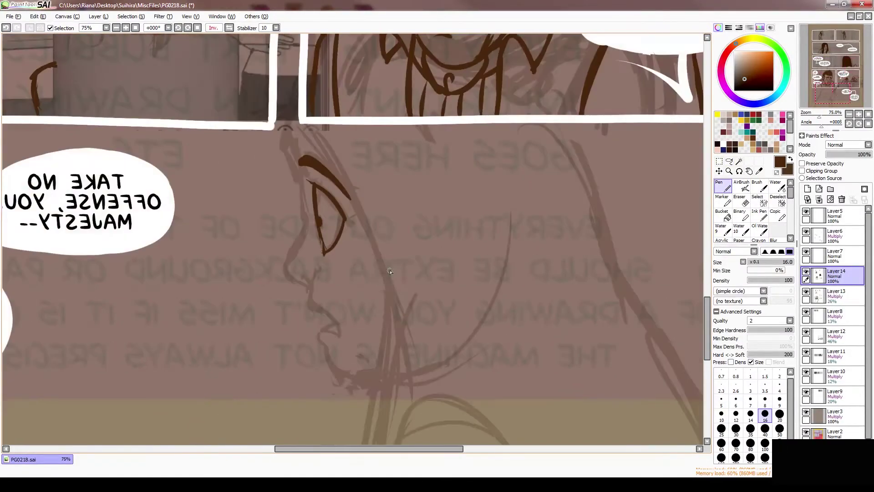
{"action": "key", "text": "h"}
Step: Draw the woman's forehead, nose and nostril in profile with the Pen at size 25
{"action": "scroll", "coordinate": [365, 228], "scroll_direction": "up", "scroll_amount": 2}
{"action": "left_click", "coordinate": [721, 428]}
{"action": "mouse_move", "coordinate": [385, 205]}
{"action": "left_mouse_down"}
{"action": "mouse_move", "coordinate": [408, 183]}
{"action": "mouse_move", "coordinate": [417, 310]}
{"action": "left_mouse_up"}
{"action": "mouse_move", "coordinate": [382, 304]}
{"action": "left_mouse_down"}
{"action": "mouse_move", "coordinate": [395, 318]}
{"action": "mouse_move", "coordinate": [391, 335]}
{"action": "left_mouse_up"}
{"action": "key", "text": "h"}
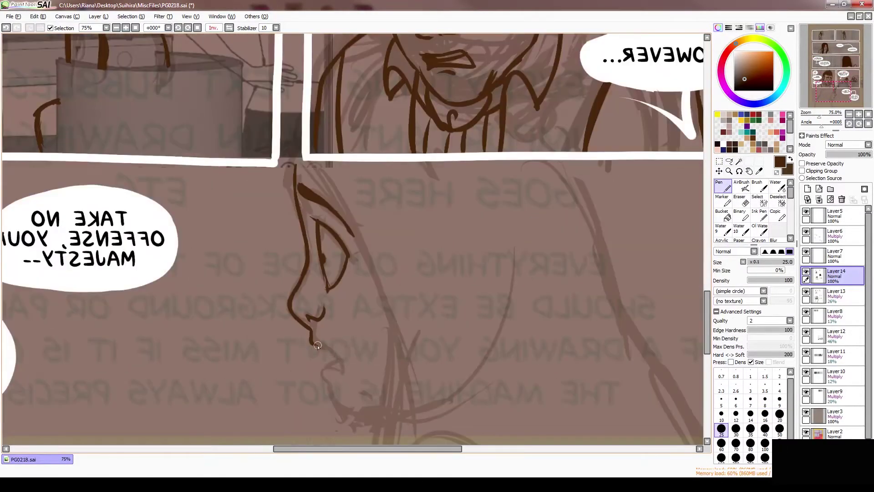
Step: Draw the woman's lips, chin and jaw, and the curved front edge of her hair beside the face
{"action": "key", "text": "h"}
{"action": "key", "text": "e"}
{"action": "key", "text": "n"}
{"action": "left_click_drag", "start_coordinate": [378, 364], "coordinate": [369, 394]}
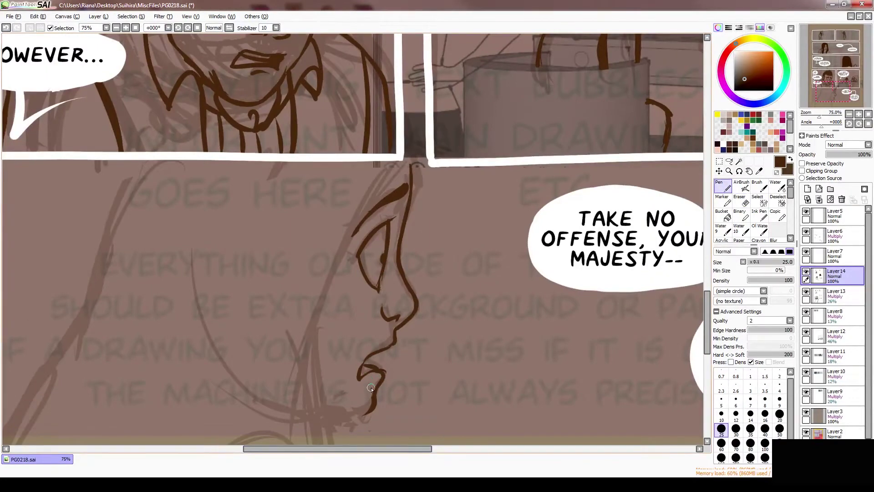
{"action": "key", "text": "h"}
{"action": "key", "text": "h"}
{"action": "mouse_move", "coordinate": [314, 338]}
{"action": "left_mouse_down"}
{"action": "mouse_move", "coordinate": [303, 314]}
{"action": "mouse_move", "coordinate": [333, 235]}
{"action": "left_mouse_up"}
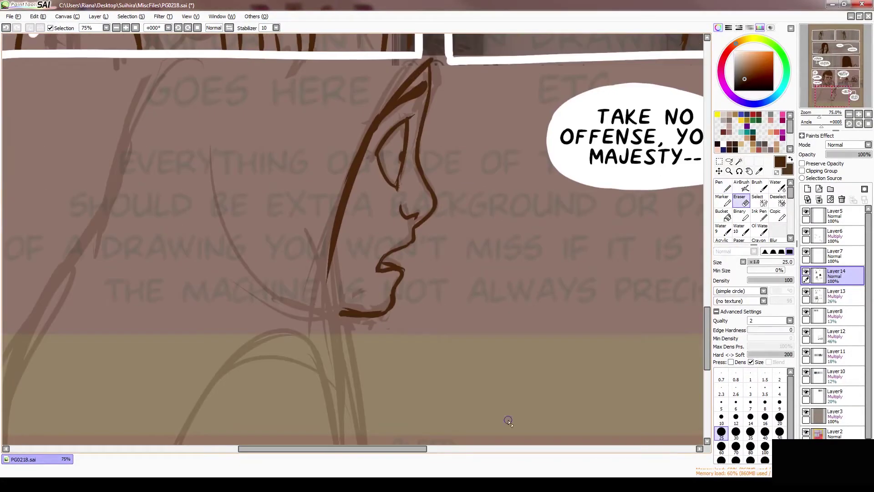
Step: Refine the woman's mouth area and draw her front hair strand, shoulder curve and the outer edge of her long hair
{"action": "key", "text": "h"}
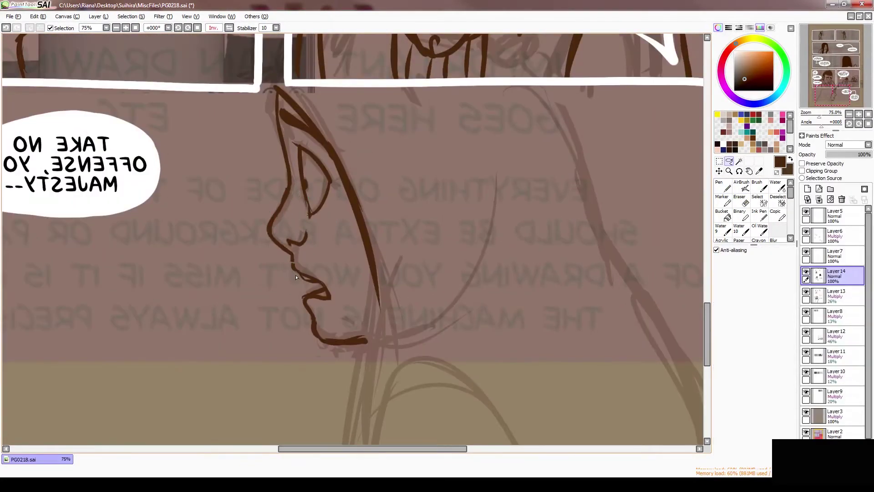
{"action": "key", "text": "h"}
{"action": "left_click_drag", "start_coordinate": [334, 360], "coordinate": [341, 260]}
{"action": "left_click_drag", "start_coordinate": [330, 136], "coordinate": [346, 337]}
{"action": "left_click_drag", "start_coordinate": [346, 228], "coordinate": [161, 352]}
{"action": "left_click_drag", "start_coordinate": [319, 136], "coordinate": [432, 263]}
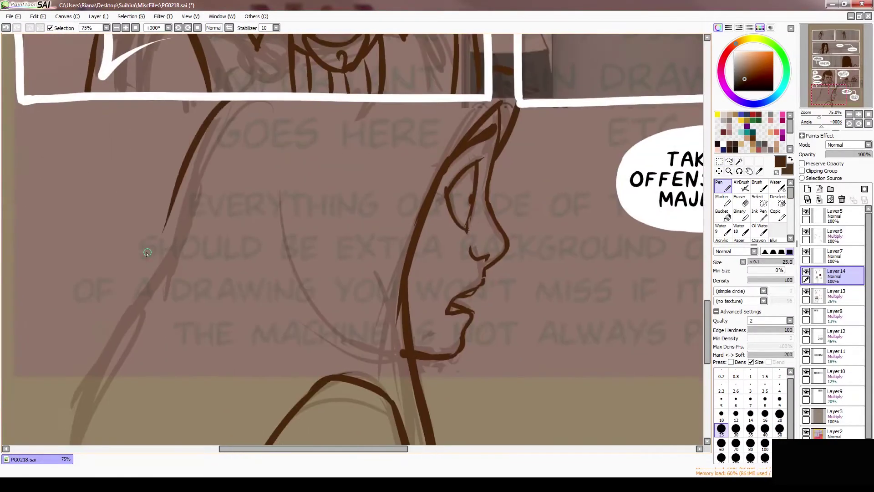
{"action": "left_click_drag", "start_coordinate": [545, 78], "coordinate": [526, 155]}
Step: Fill the woman's long hair solid dark brown down to the page edge, checking the figure mirrored
{"action": "scroll", "coordinate": [527, 155], "scroll_direction": "down", "scroll_amount": 5}
{"action": "key", "text": "h"}
{"action": "key", "text": "minus"}
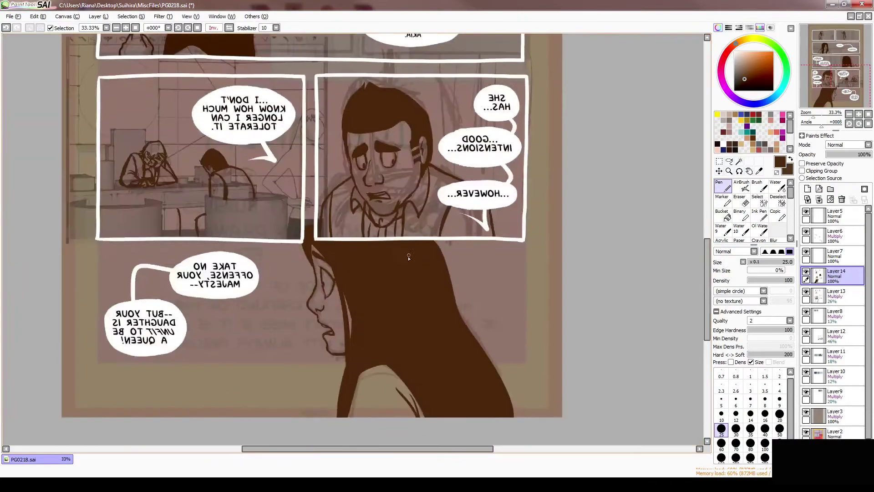
{"action": "key", "text": "h"}
{"action": "key", "text": "h"}
{"action": "key", "text": "plus"}
{"action": "key", "text": "plus"}
{"action": "key", "text": "h"}
{"action": "key", "text": "minus"}
{"action": "key", "text": "minus"}
{"action": "key", "text": "h"}
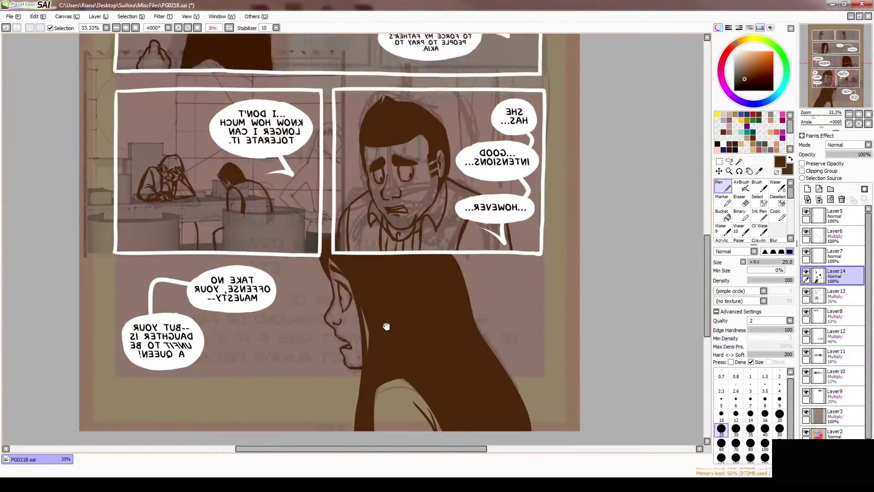
Step: Select the man's far eye and eyebrow in the close-up panel with the Lasso, viewing the page mirrored
{"action": "key", "text": "h"}
{"action": "key", "text": "minus"}
{"action": "key", "text": "plus"}
{"action": "key", "text": "a"}
{"action": "key", "text": "h"}
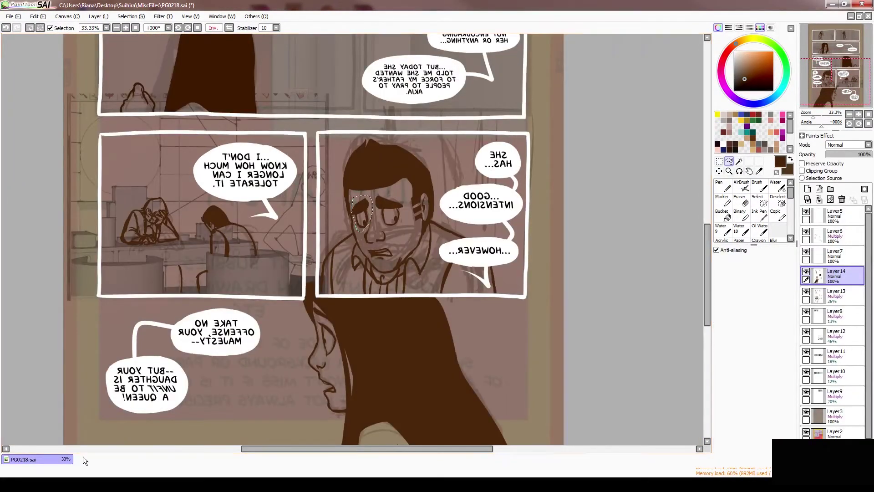
Step: Hide the rough character sketch layer and add a new layer below it, set to Multiply at 63% opacity
{"action": "key", "text": "h"}
{"action": "key", "text": "n"}
{"action": "key", "text": "minus"}
{"action": "key", "text": "plus"}
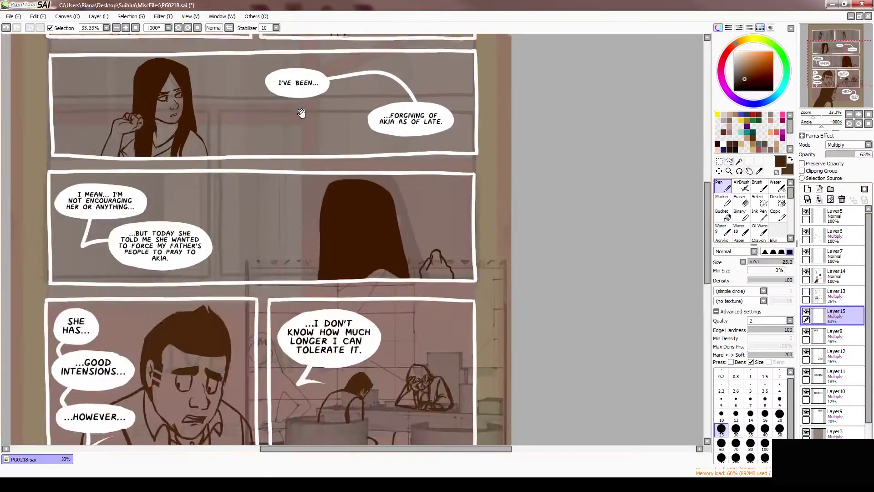
Step: Lower the new Multiply layer to 45% opacity and sketch the curved back and seat of a chair in the first panel
{"action": "key", "text": "plus"}
{"action": "key", "text": "plus"}
{"action": "key", "text": "bracketleft"}
{"action": "key", "text": "bracketleft"}
{"action": "left_click_drag", "start_coordinate": [380, 261], "coordinate": [406, 196]}
{"action": "mouse_move", "coordinate": [397, 271]}
{"action": "left_mouse_down"}
{"action": "mouse_move", "coordinate": [441, 196]}
{"action": "mouse_move", "coordinate": [393, 202]}
{"action": "left_mouse_up"}
{"action": "scroll", "coordinate": [378, 255], "scroll_direction": "down", "scroll_amount": 2}
{"action": "left_click_drag", "start_coordinate": [379, 235], "coordinate": [355, 261]}
{"action": "left_click_drag", "start_coordinate": [453, 158], "coordinate": [452, 157]}
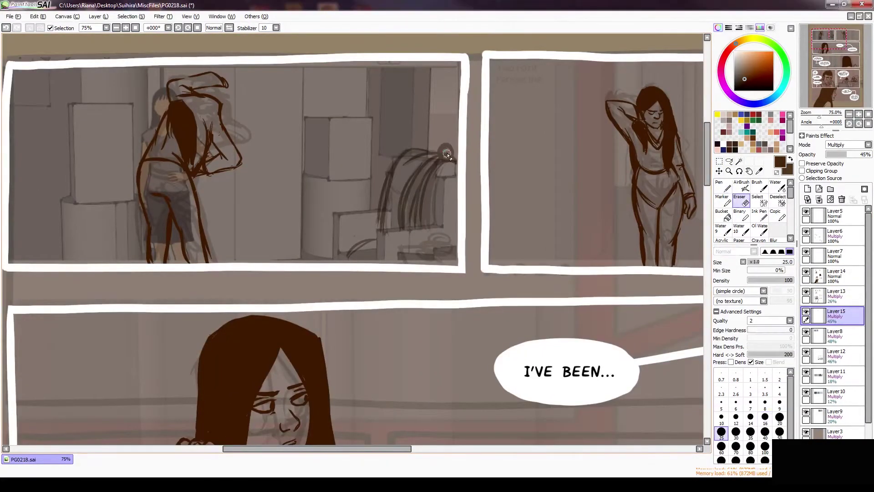
Step: Rework the chair's slatted back, armrest and legs, hide the rough character sketch layer, and check the panel mirrored
{"action": "key", "text": "ctrl+z"}
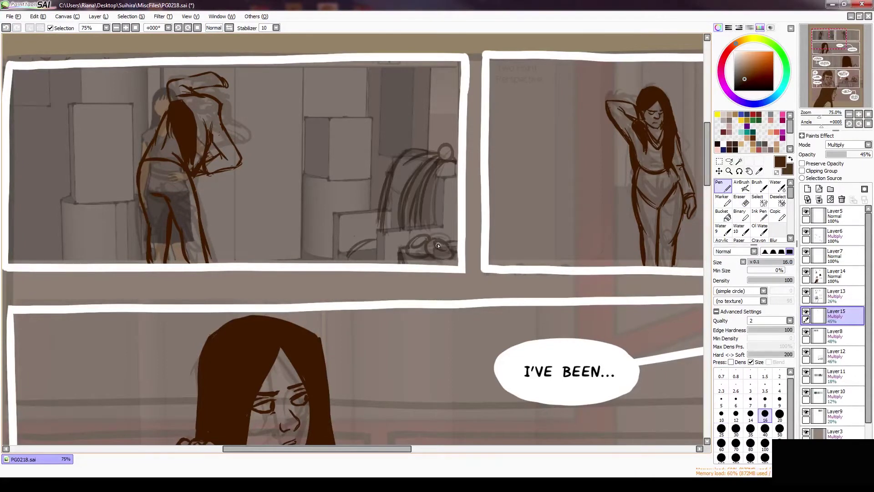
{"action": "key", "text": "ctrl+z"}
{"action": "key", "text": "ctrl+z"}
{"action": "key", "text": "ctrl+z"}
{"action": "key", "text": "ctrl+z"}
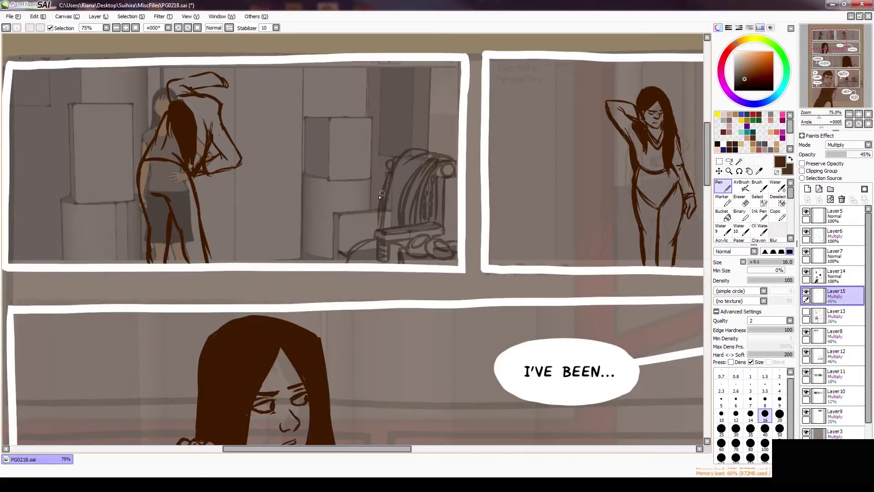
{"action": "key", "text": "h"}
{"action": "key", "text": "h"}
{"action": "key", "text": "h"}
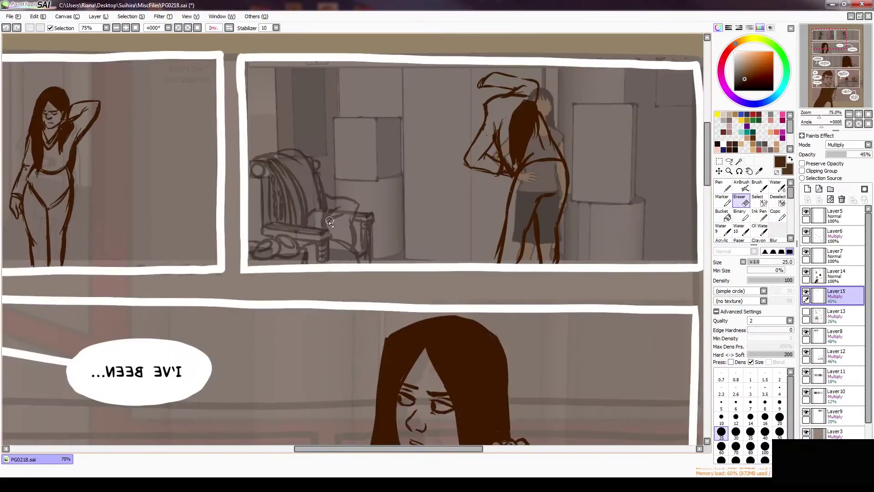
{"action": "key", "text": "h"}
Step: Sketch hanging drapes and a large potted plant with long spiky leaves behind the chair in the first panel
{"action": "scroll", "coordinate": [436, 249], "scroll_direction": "up", "scroll_amount": 3}
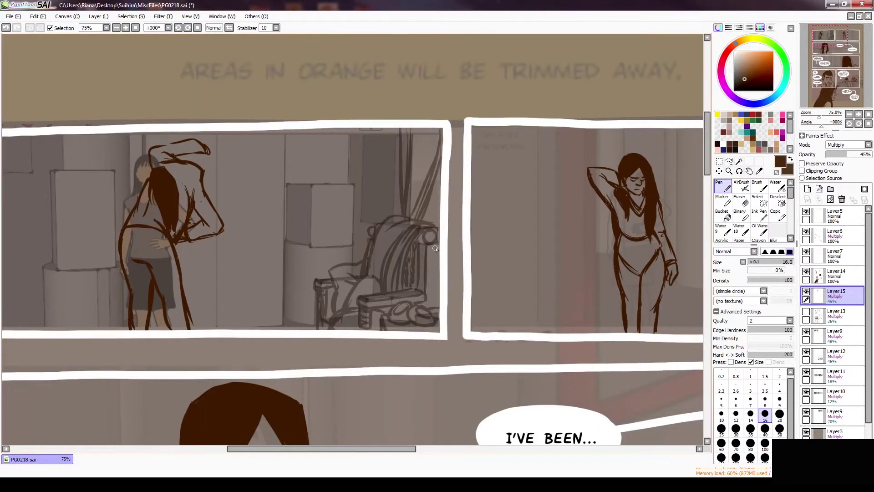
{"action": "scroll", "coordinate": [372, 158], "scroll_direction": "up", "scroll_amount": 1}
{"action": "mouse_move", "coordinate": [308, 279]}
{"action": "left_mouse_down"}
{"action": "mouse_move", "coordinate": [297, 339]}
{"action": "mouse_move", "coordinate": [353, 266]}
{"action": "left_mouse_up"}
{"action": "left_click_drag", "start_coordinate": [314, 255], "coordinate": [300, 159]}
{"action": "left_click_drag", "start_coordinate": [339, 248], "coordinate": [356, 150]}
{"action": "left_click_drag", "start_coordinate": [353, 245], "coordinate": [378, 232]}
Step: Sketch a panelled door and its vertical frame lines between the woman and the potted plant
{"action": "mouse_move", "coordinate": [241, 330]}
{"action": "left_mouse_down"}
{"action": "mouse_move", "coordinate": [245, 152]}
{"action": "mouse_move", "coordinate": [240, 350]}
{"action": "left_mouse_up"}
{"action": "left_click_drag", "start_coordinate": [289, 149], "coordinate": [288, 349]}
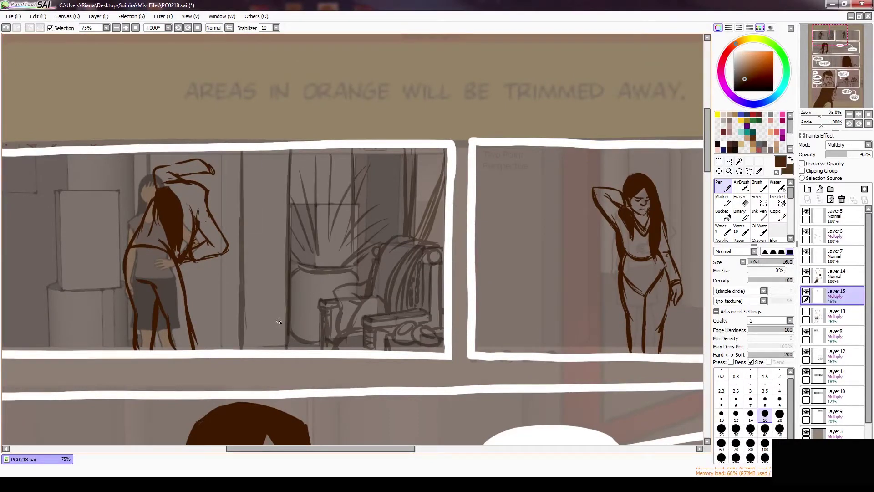
{"action": "mouse_move", "coordinate": [286, 246]}
{"action": "left_mouse_down"}
{"action": "mouse_move", "coordinate": [252, 257]}
{"action": "mouse_move", "coordinate": [285, 268]}
{"action": "left_mouse_up"}
{"action": "left_click_drag", "start_coordinate": [255, 161], "coordinate": [252, 262]}
{"action": "left_click_drag", "start_coordinate": [145, 216], "coordinate": [195, 245]}
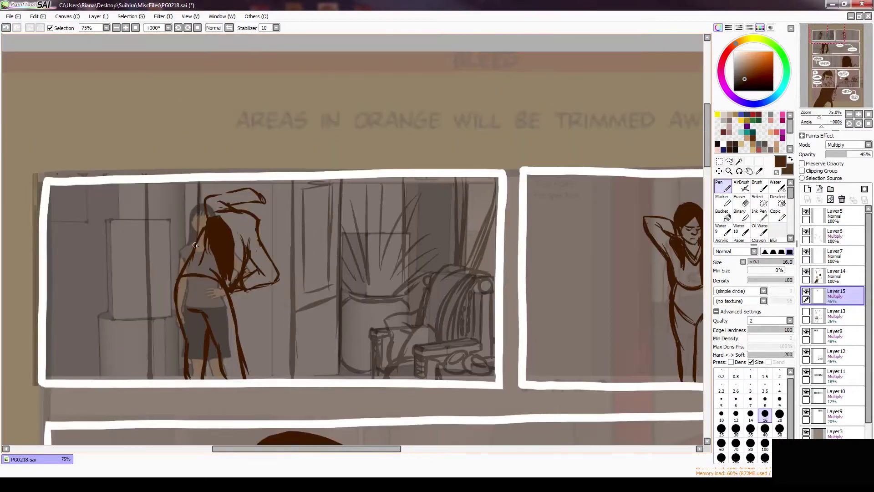
{"action": "left_click_drag", "start_coordinate": [331, 310], "coordinate": [303, 378]}
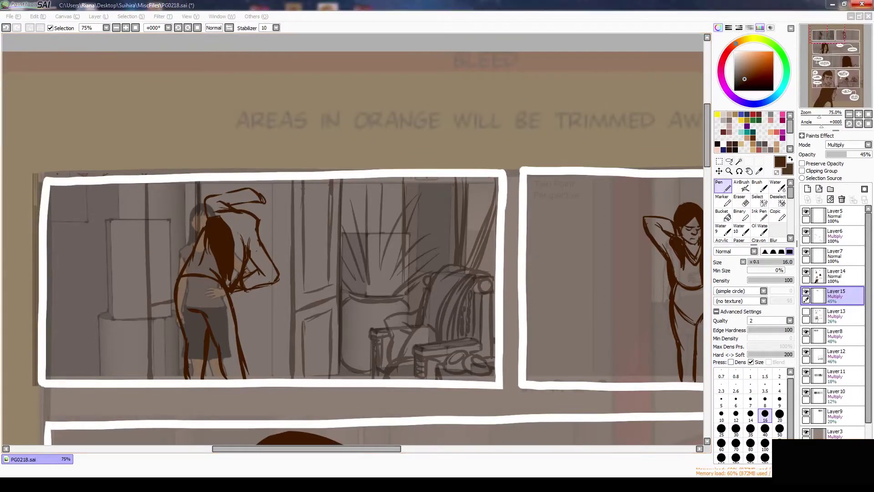
Step: Sketch a second potted plant and a fringed wall hanging on the woman's other side, plus doorway lines behind her
{"action": "left_click_drag", "start_coordinate": [146, 184], "coordinate": [145, 379]}
{"action": "left_click_drag", "start_coordinate": [113, 320], "coordinate": [114, 375]}
{"action": "left_click_drag", "start_coordinate": [130, 314], "coordinate": [72, 282]}
{"action": "left_click_drag", "start_coordinate": [119, 219], "coordinate": [119, 183]}
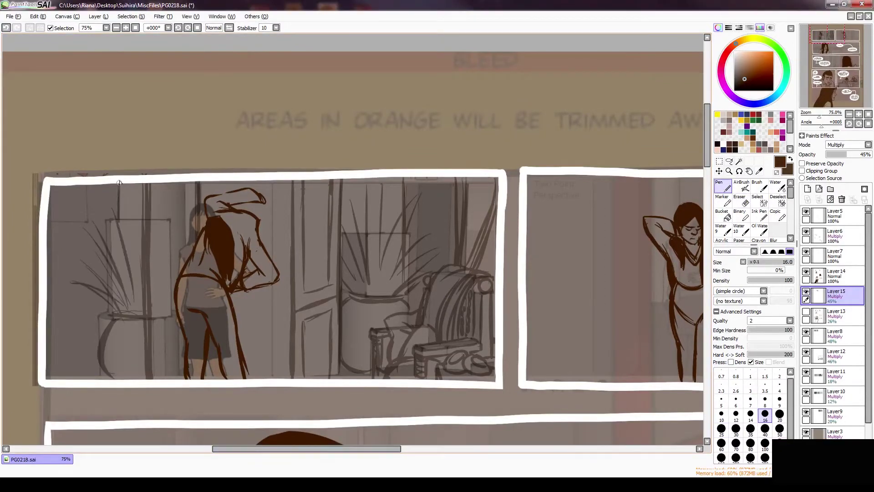
{"action": "left_click_drag", "start_coordinate": [288, 219], "coordinate": [289, 300]}
{"action": "left_click_drag", "start_coordinate": [281, 227], "coordinate": [275, 285]}
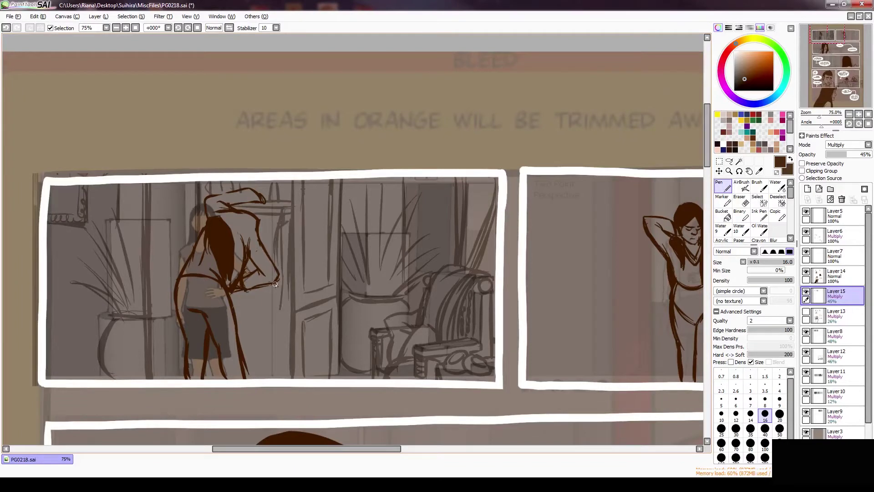
Step: Sketch the vertical pillar edges and pillar base behind the standing woman in the second panel
{"action": "left_click_drag", "start_coordinate": [614, 361], "coordinate": [298, 336]}
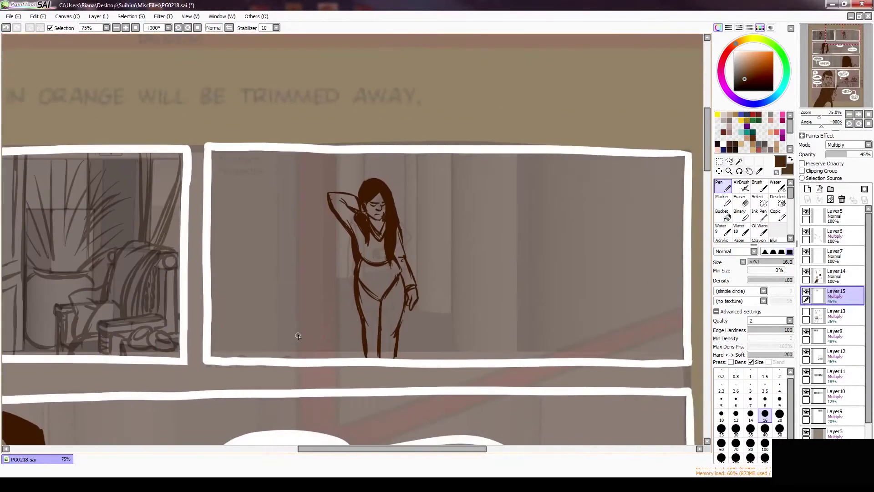
{"action": "left_click_drag", "start_coordinate": [418, 155], "coordinate": [418, 283]}
{"action": "left_click_drag", "start_coordinate": [405, 153], "coordinate": [412, 283]}
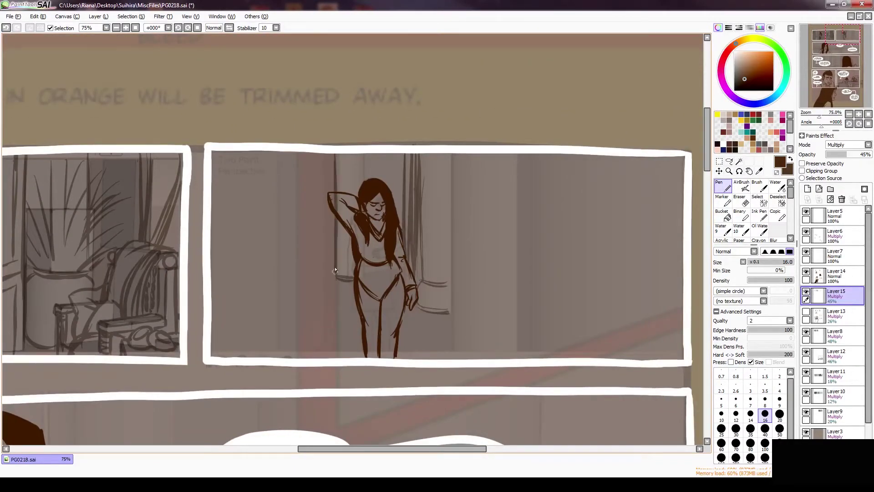
Step: Sketch a hanging wall banner beside the woman's raised arm, with a circle, bar and trapezoid emblem
{"action": "left_click_drag", "start_coordinate": [249, 289], "coordinate": [314, 274]}
{"action": "left_click_drag", "start_coordinate": [315, 154], "coordinate": [315, 276]}
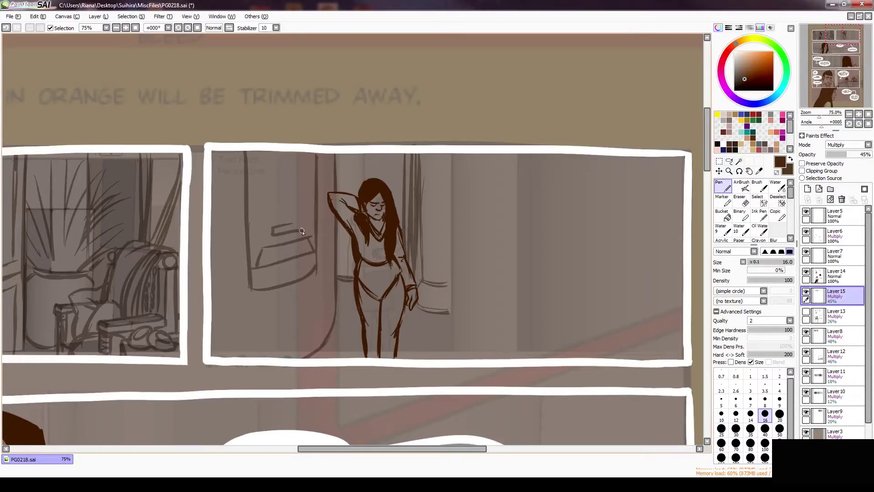
{"action": "left_click_drag", "start_coordinate": [253, 155], "coordinate": [275, 214]}
{"action": "left_click_drag", "start_coordinate": [314, 155], "coordinate": [296, 208]}
Step: Sketch a thick round column with a flared base and the outline of a second banner on the woman's other side
{"action": "left_click_drag", "start_coordinate": [453, 154], "coordinate": [452, 337]}
{"action": "left_click_drag", "start_coordinate": [533, 154], "coordinate": [535, 336]}
{"action": "left_click_drag", "start_coordinate": [451, 339], "coordinate": [533, 341]}
{"action": "left_click_drag", "start_coordinate": [439, 358], "coordinate": [542, 357]}
{"action": "left_click_drag", "start_coordinate": [346, 296], "coordinate": [335, 358]}
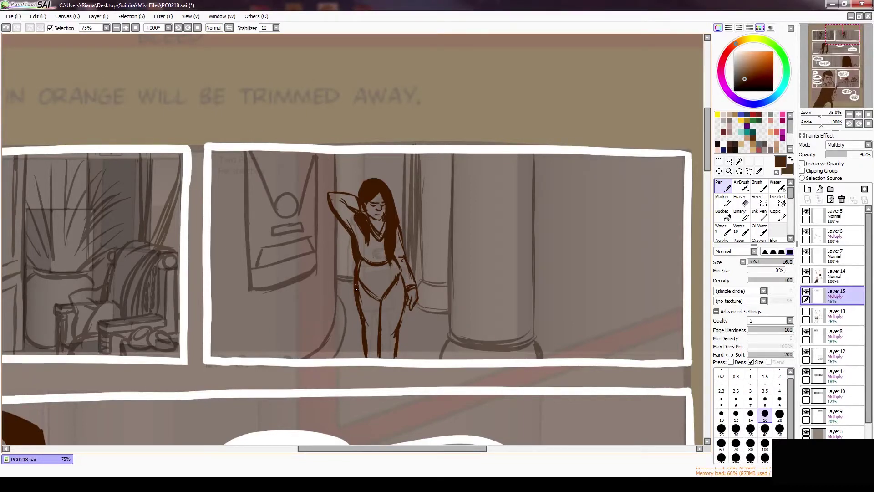
{"action": "scroll", "coordinate": [399, 225], "scroll_direction": "down", "scroll_amount": 1}
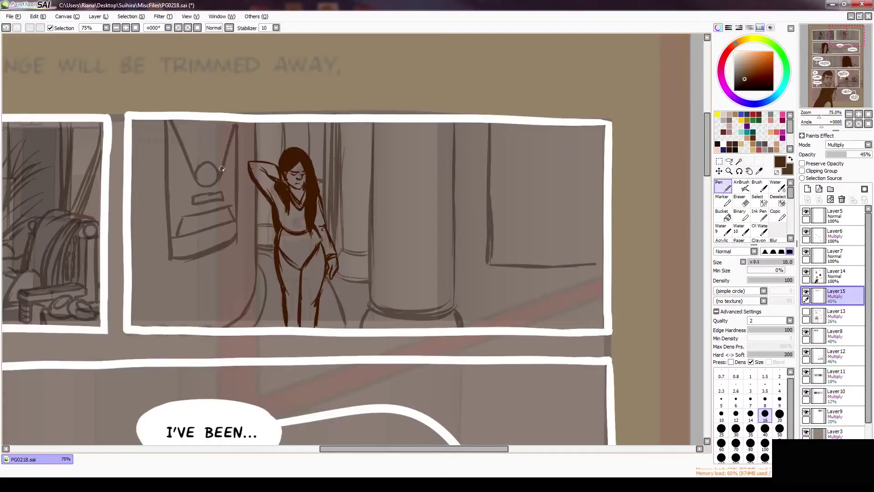
Step: Select the first wall banner in the second panel, move it farther from the woman, and deselect it
{"action": "left_click_drag", "start_coordinate": [258, 102], "coordinate": [143, 332]}
{"action": "left_click_drag", "start_coordinate": [200, 218], "coordinate": [182, 216]}
{"action": "key", "text": "ctrl+d"}
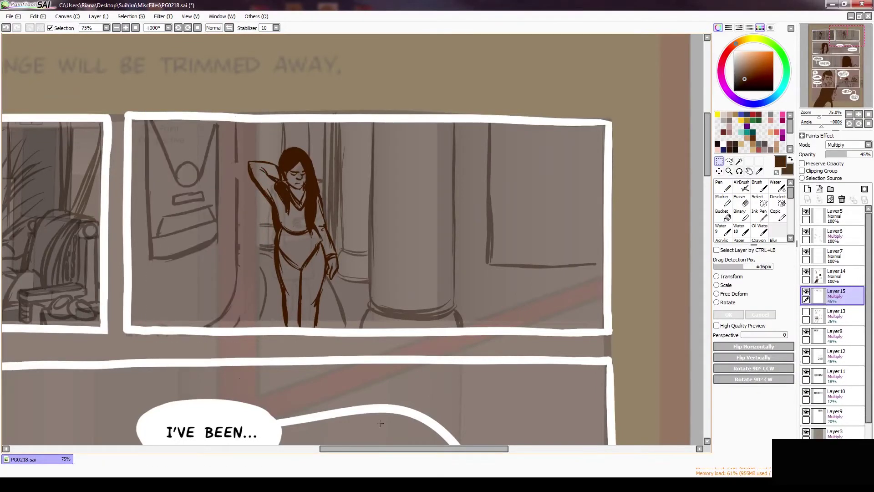
Step: Sketch a pillar behind the woman's raised arm and a curving stepping-stone path around her legs, checking the view mirrored
{"action": "left_click_drag", "start_coordinate": [254, 123], "coordinate": [255, 173]}
{"action": "left_click_drag", "start_coordinate": [255, 173], "coordinate": [239, 248]}
{"action": "left_click_drag", "start_coordinate": [269, 260], "coordinate": [263, 308]}
{"action": "key", "text": "h"}
{"action": "left_click_drag", "start_coordinate": [465, 271], "coordinate": [462, 318]}
{"action": "key", "text": "h"}
{"action": "left_click_drag", "start_coordinate": [238, 246], "coordinate": [258, 246]}
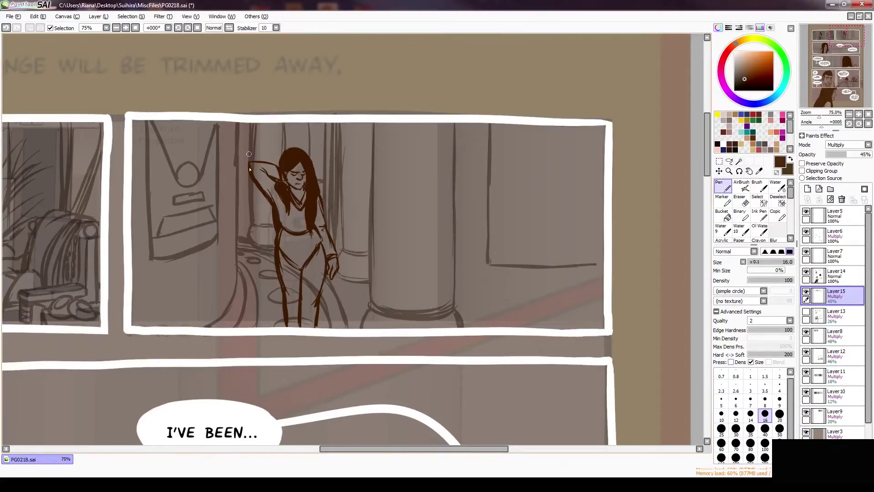
Step: Fill the second banner with a matching emblem of a trapezoid, a bar and a partial circle
{"action": "left_click_drag", "start_coordinate": [557, 195], "coordinate": [536, 208]}
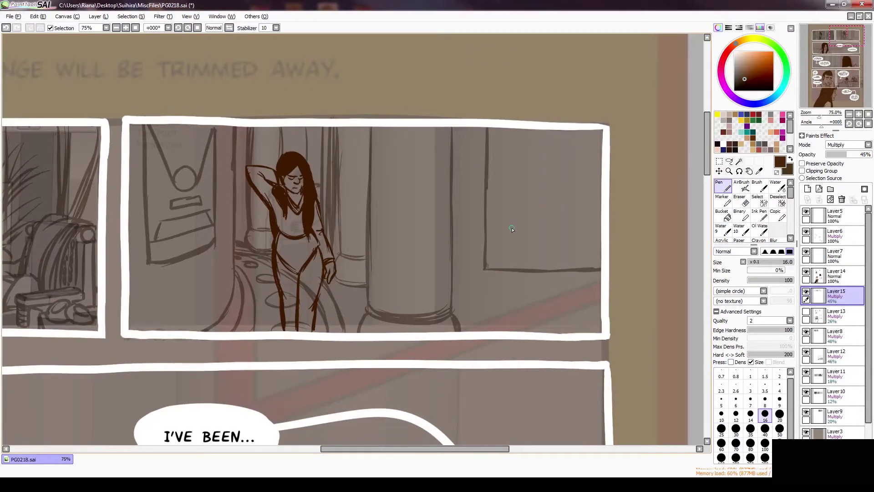
{"action": "key", "text": "h"}
{"action": "key", "text": "h"}
{"action": "mouse_move", "coordinate": [488, 237]}
{"action": "left_mouse_down"}
{"action": "mouse_move", "coordinate": [601, 236]}
{"action": "mouse_move", "coordinate": [590, 208]}
{"action": "left_mouse_up"}
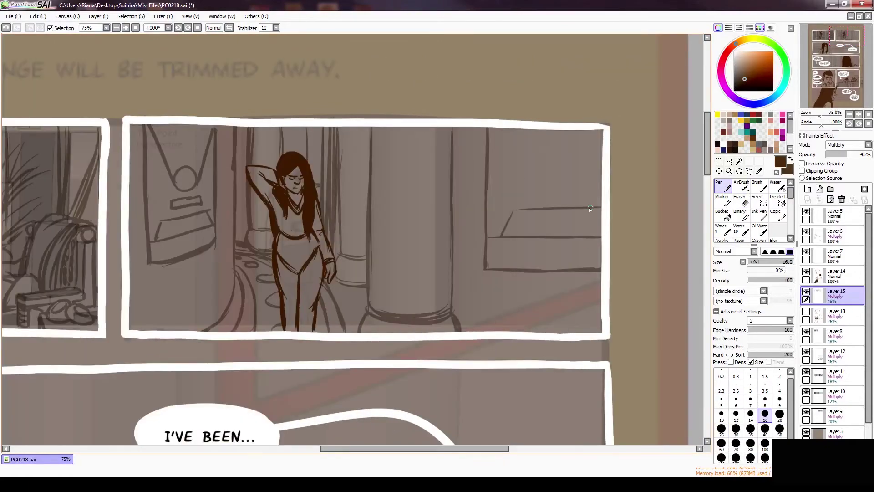
{"action": "left_click_drag", "start_coordinate": [600, 173], "coordinate": [527, 176]}
{"action": "left_click_drag", "start_coordinate": [527, 177], "coordinate": [601, 190]}
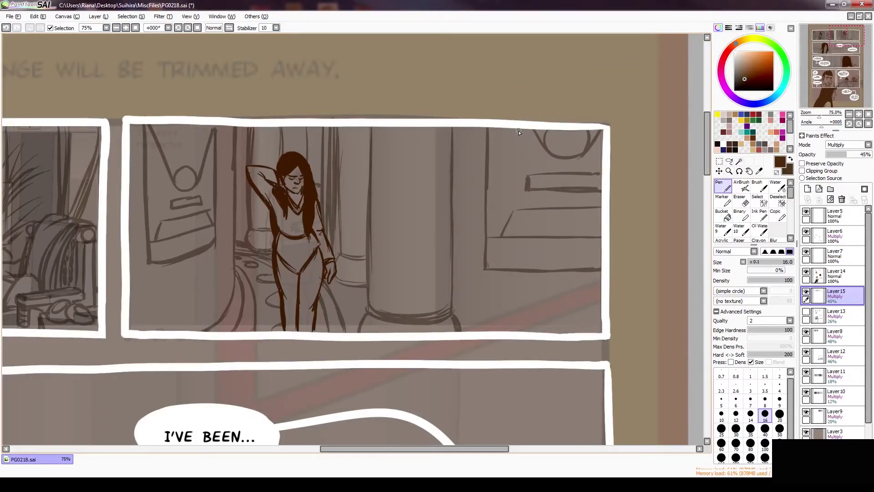
Step: Sketch a column with a rounded base behind the woman's raised hand in the third panel
{"action": "scroll", "coordinate": [519, 132], "scroll_direction": "down", "scroll_amount": 2}
{"action": "scroll", "coordinate": [128, 196], "scroll_direction": "up", "scroll_amount": 2}
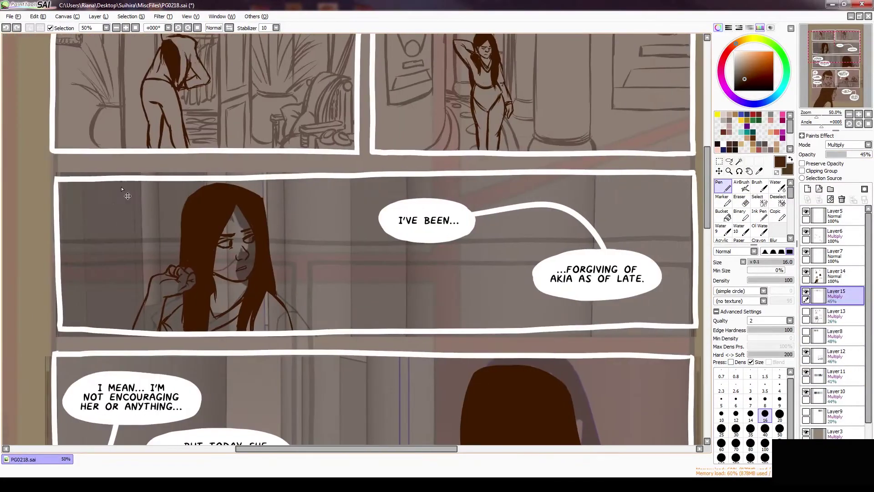
{"action": "mouse_move", "coordinate": [120, 181]}
{"action": "left_mouse_down"}
{"action": "mouse_move", "coordinate": [113, 282]}
{"action": "mouse_move", "coordinate": [121, 299]}
{"action": "left_mouse_up"}
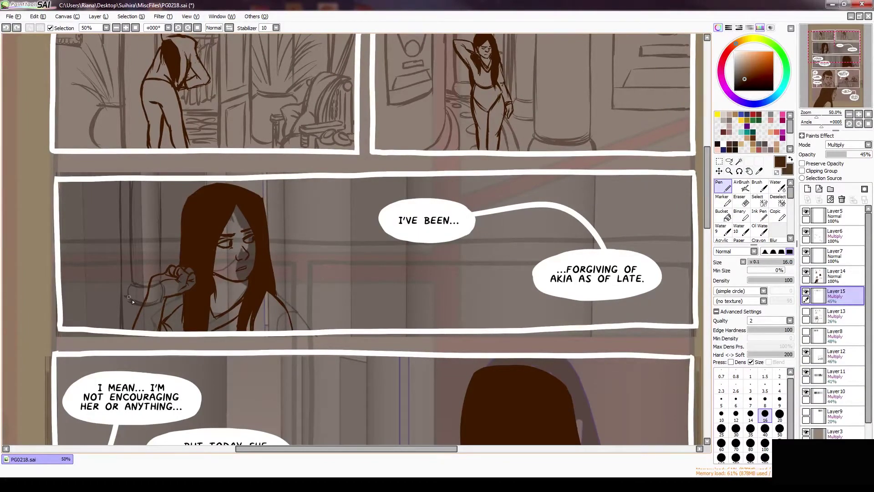
Step: Sketch long vertical curtain folds across the third panel's background, around the two speech balloons
{"action": "scroll", "coordinate": [131, 299], "scroll_direction": "right", "scroll_amount": 3}
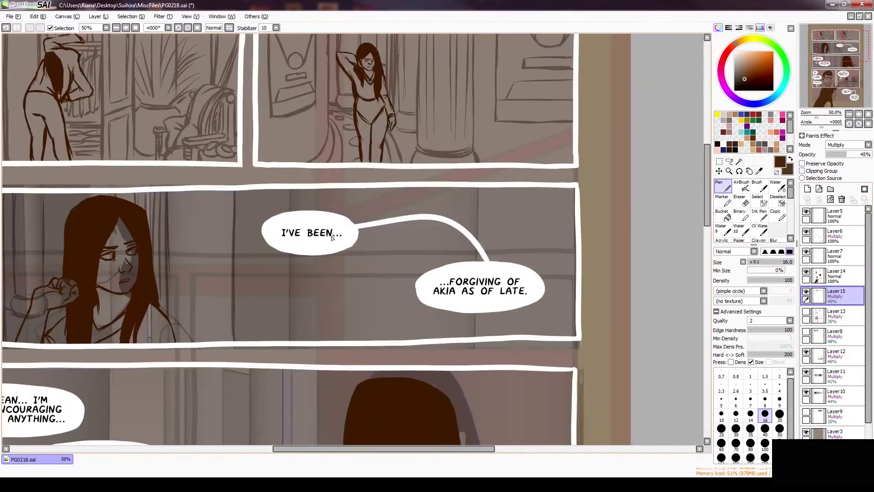
{"action": "left_click_drag", "start_coordinate": [178, 191], "coordinate": [178, 298]}
{"action": "left_click_drag", "start_coordinate": [187, 191], "coordinate": [187, 288]}
{"action": "left_click_drag", "start_coordinate": [201, 190], "coordinate": [201, 302]}
{"action": "left_click_drag", "start_coordinate": [211, 191], "coordinate": [211, 300]}
{"action": "left_click_drag", "start_coordinate": [289, 189], "coordinate": [288, 342]}
{"action": "left_click_drag", "start_coordinate": [477, 187], "coordinate": [476, 240]}
{"action": "left_click_drag", "start_coordinate": [370, 227], "coordinate": [370, 336]}
{"action": "left_click_drag", "start_coordinate": [394, 224], "coordinate": [394, 314]}
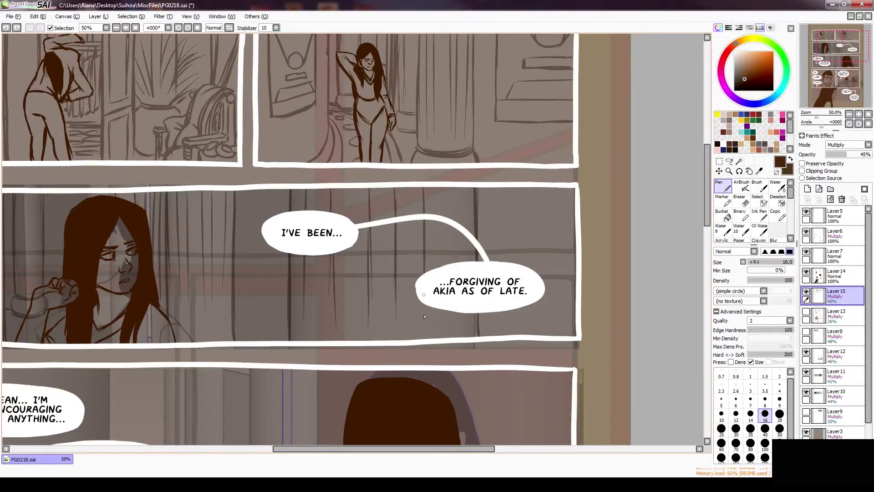
Step: Hide the character line layer Layer14 and the page template, and set Layer11 to 68% opacity
{"action": "scroll", "coordinate": [394, 314], "scroll_direction": "left", "scroll_amount": 2}
{"action": "scroll", "coordinate": [394, 314], "scroll_direction": "down", "scroll_amount": 1}
{"action": "key", "text": "h"}
{"action": "key", "text": "h"}
{"action": "scroll", "coordinate": [521, 281], "scroll_direction": "down", "scroll_amount": 3}
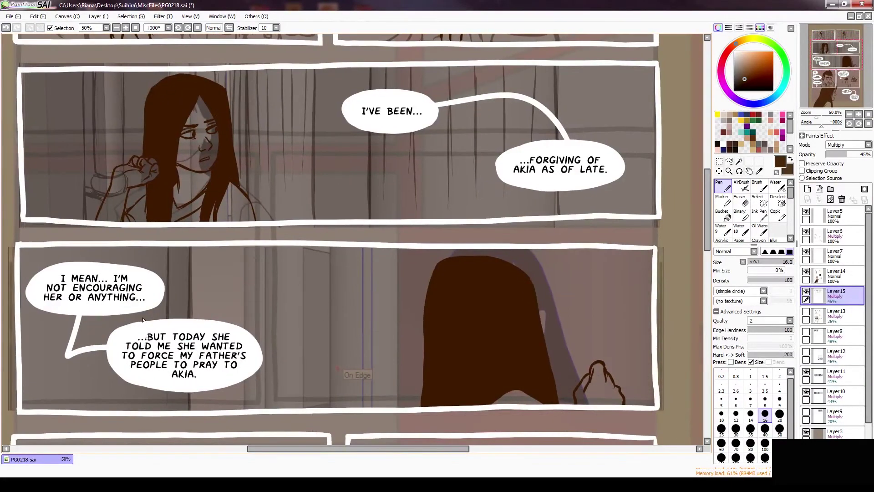
{"action": "left_click", "coordinate": [805, 272]}
{"action": "key", "text": "minus"}
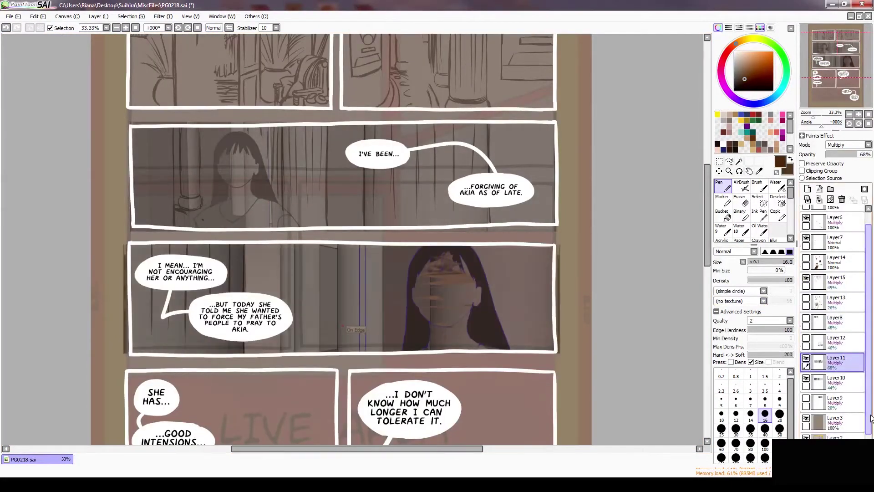
{"action": "left_click", "coordinate": [835, 373]}
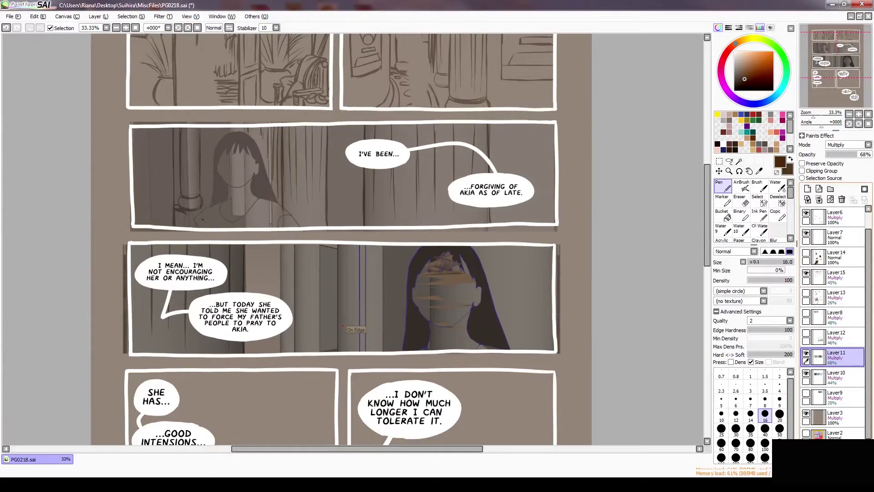
Step: Sketch vertical fold lines in the middle of the fourth panel's background
{"action": "left_click_drag", "start_coordinate": [318, 243], "coordinate": [317, 353]}
{"action": "left_click_drag", "start_coordinate": [325, 245], "coordinate": [325, 349]}
{"action": "left_click_drag", "start_coordinate": [336, 244], "coordinate": [336, 329]}
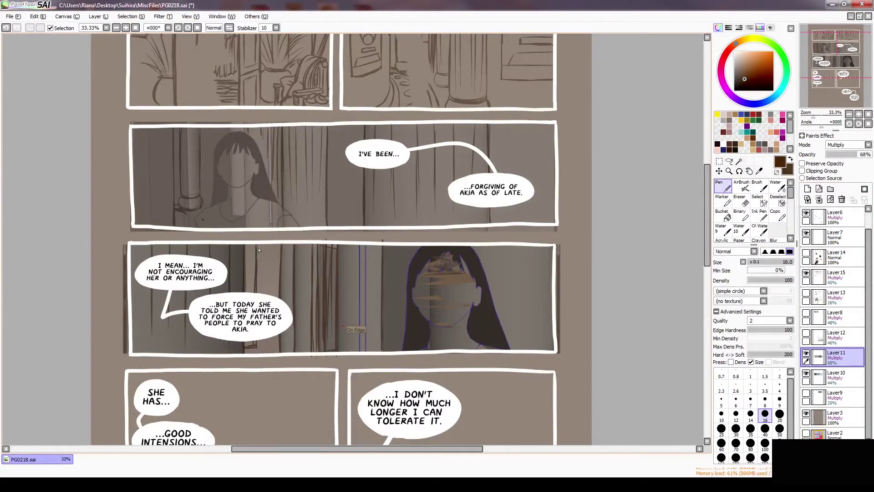
Step: Select the Layer11 fold strokes with the Magic Wand, deselect, and return to the pen on Layer15 at 43% opacity
{"action": "left_click", "coordinate": [738, 161]}
{"action": "left_click", "coordinate": [388, 300]}
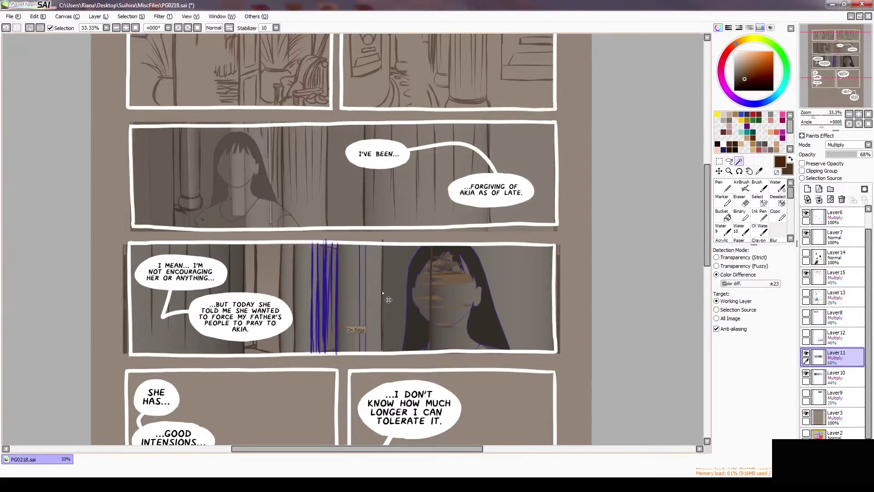
{"action": "key", "text": "ctrl+d"}
{"action": "left_click", "coordinate": [835, 276]}
{"action": "left_click", "coordinate": [723, 187]}
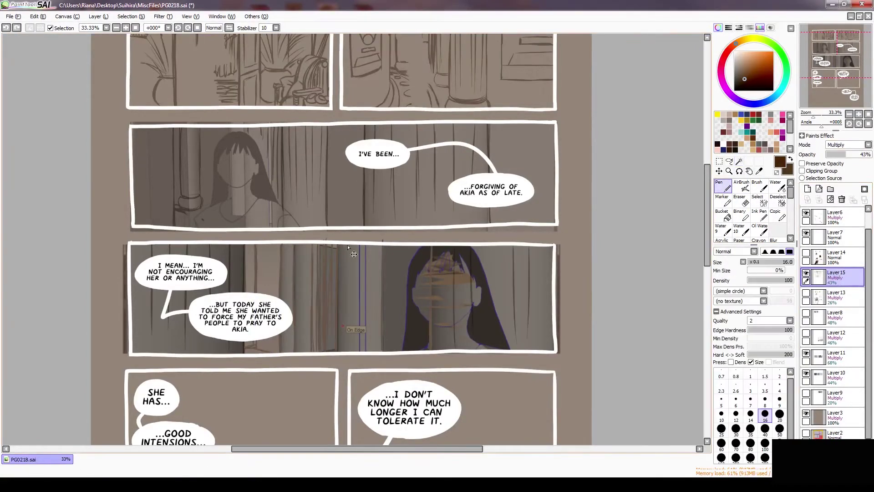
Step: Sketch curtain folds behind the man, and studded round tables, an arched cabinet and a circular window in the desk-scene panel
{"action": "scroll", "coordinate": [354, 254], "scroll_direction": "down", "scroll_amount": 5}
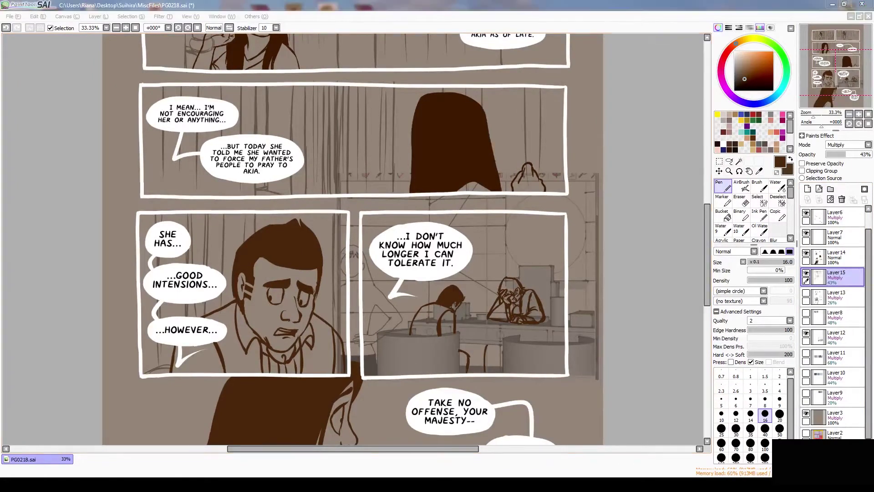
{"action": "key", "text": "ctrl+z"}
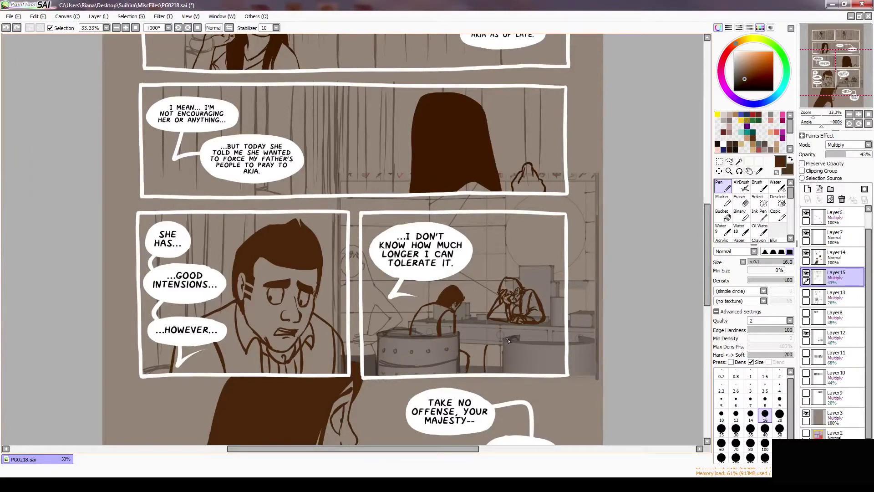
{"action": "key", "text": "ctrl+y"}
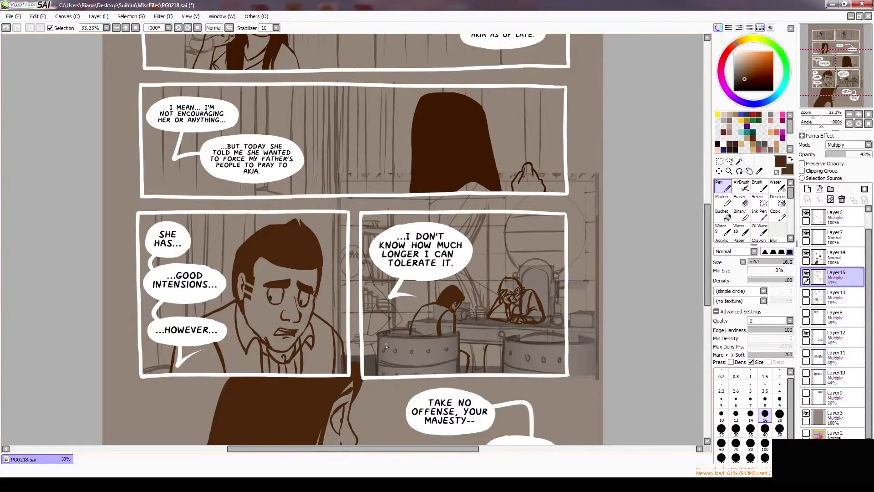
Step: Select the page area outside the panels and sketch vertical background lines across it on Layer15
{"action": "scroll", "coordinate": [379, 259], "scroll_direction": "down", "scroll_amount": 3}
{"action": "scroll", "coordinate": [378, 260], "scroll_direction": "down", "scroll_amount": 3}
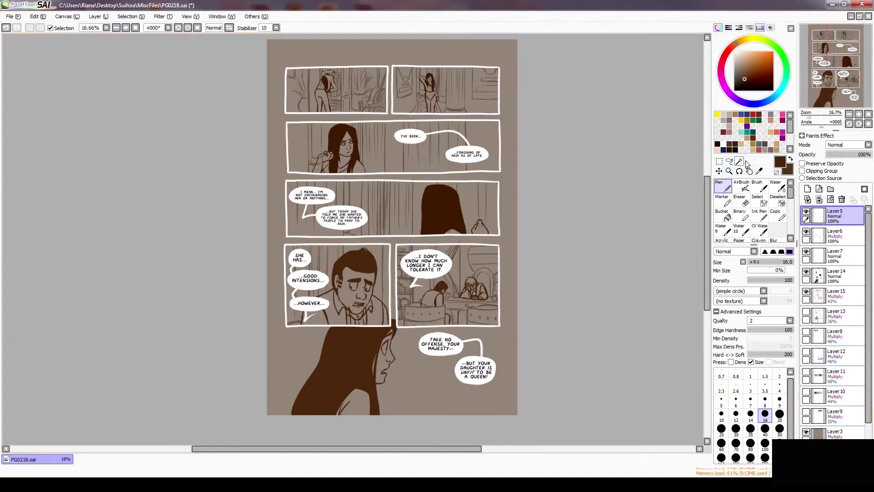
{"action": "key", "text": "ctrl+a"}
{"action": "mouse_move", "coordinate": [491, 73]}
{"action": "left_mouse_down"}
{"action": "mouse_move", "coordinate": [474, 62]}
{"action": "mouse_move", "coordinate": [341, 64]}
{"action": "mouse_move", "coordinate": [351, 319]}
{"action": "mouse_move", "coordinate": [356, 137]}
{"action": "left_mouse_up"}
{"action": "key", "text": "ctrl+z"}
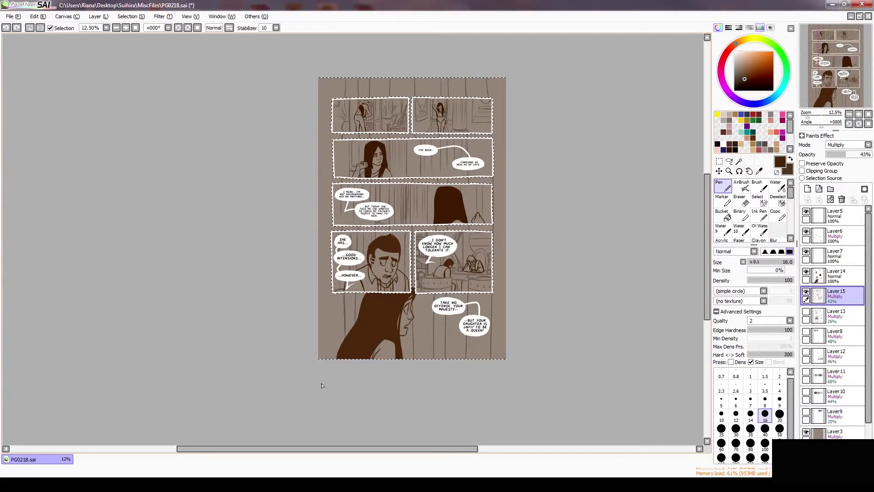
Step: Clear the page selection and sample a pale skin colour from the Ch_01_Pg_16 reference page for the first panel's figure
{"action": "key", "text": "ctrl+d"}
{"action": "scroll", "coordinate": [466, 163], "scroll_direction": "up", "scroll_amount": 1}
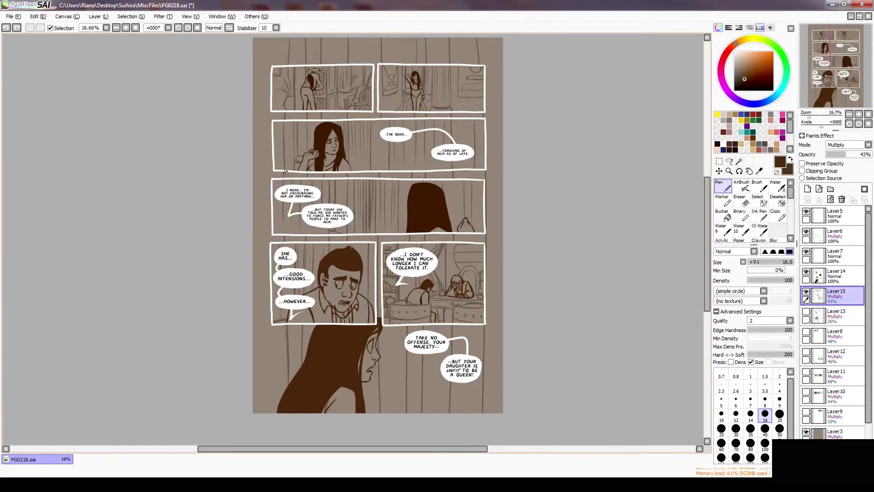
{"action": "left_click_drag", "start_coordinate": [285, 170], "coordinate": [280, 179]}
{"action": "left_click", "coordinate": [354, 314], "text": "ctrl"}
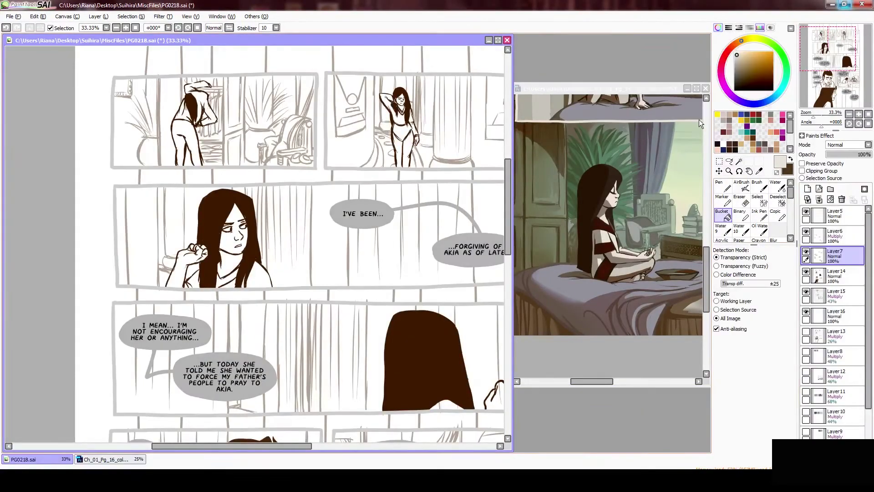
{"action": "key", "text": "ctrl+z"}
{"action": "key", "text": "ctrl+z"}
{"action": "left_click", "coordinate": [647, 257], "text": "alt"}
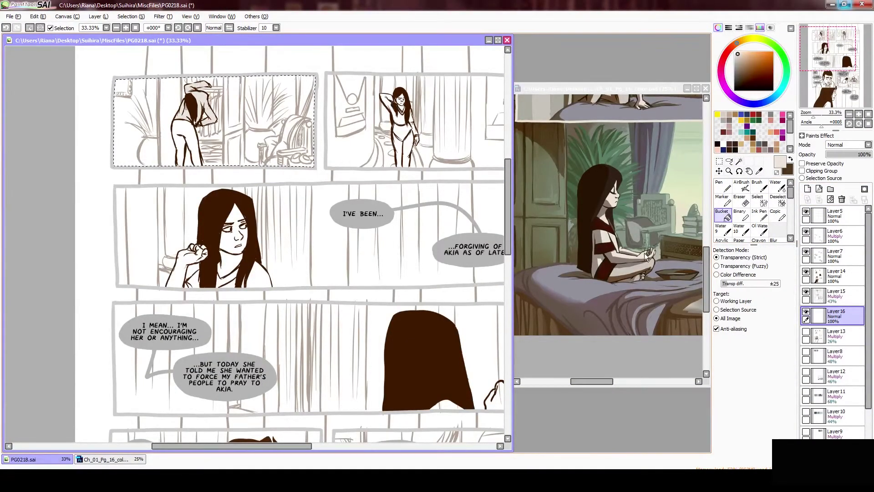
Step: Fill the figure in the first panel with the sampled pale tone on Layer16 and cover it with a dark shadow tone
{"action": "left_click", "coordinate": [191, 146]}
{"action": "key", "text": "n"}
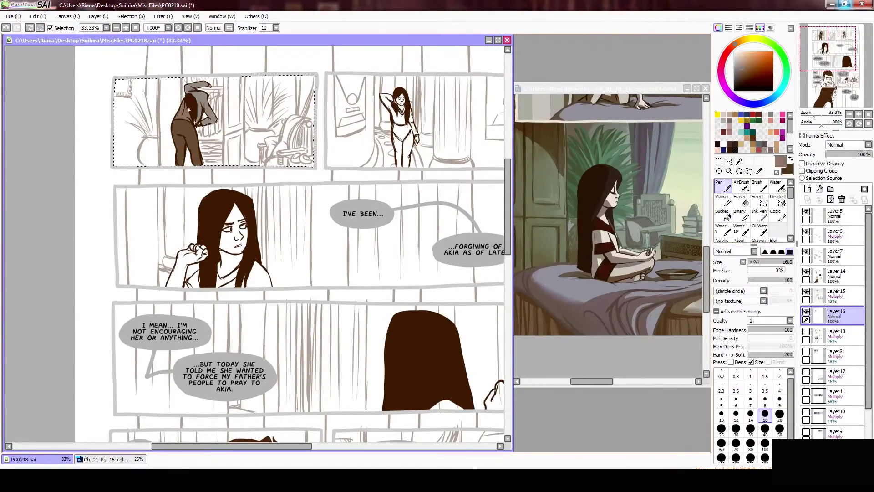
{"action": "left_click", "coordinate": [195, 116]}
{"action": "left_click", "coordinate": [204, 149], "text": "alt"}
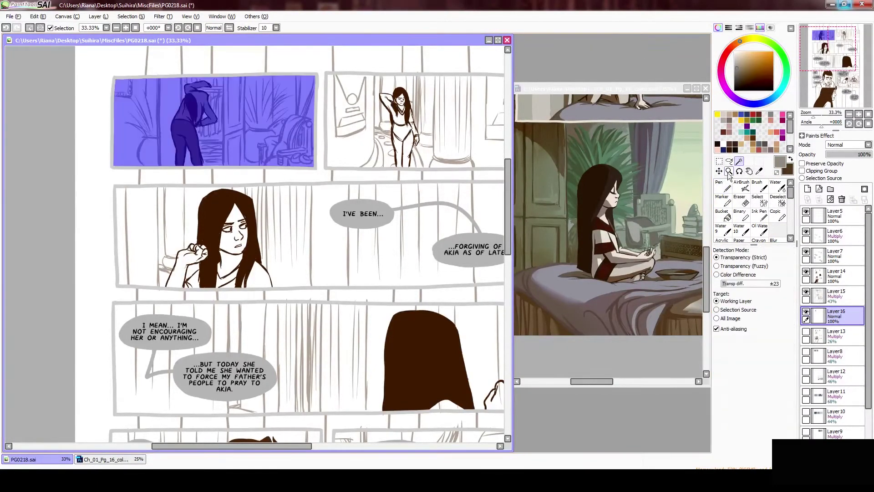
Step: Create Layer17 below Layer16 and lay in the first panel's dark brown background with colours sampled from the reference page
{"action": "left_click", "coordinate": [695, 230], "text": "alt"}
{"action": "scroll", "coordinate": [695, 230], "scroll_direction": "up", "scroll_amount": 2}
{"action": "key", "text": "bracketright"}
{"action": "key", "text": "ctrl+shift+n"}
{"action": "key", "text": "Return"}
{"action": "scroll", "coordinate": [695, 230], "scroll_direction": "up", "scroll_amount": 2}
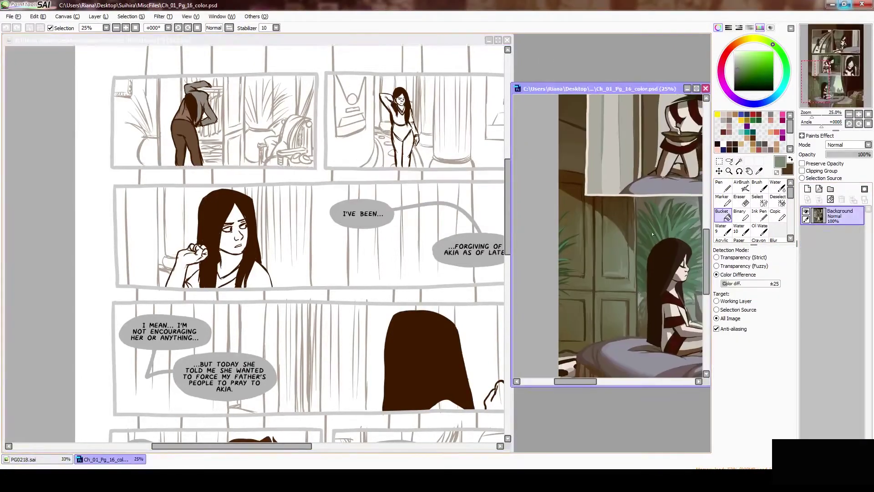
{"action": "left_click", "coordinate": [196, 118]}
{"action": "left_click_drag", "start_coordinate": [137, 101], "coordinate": [141, 127]}
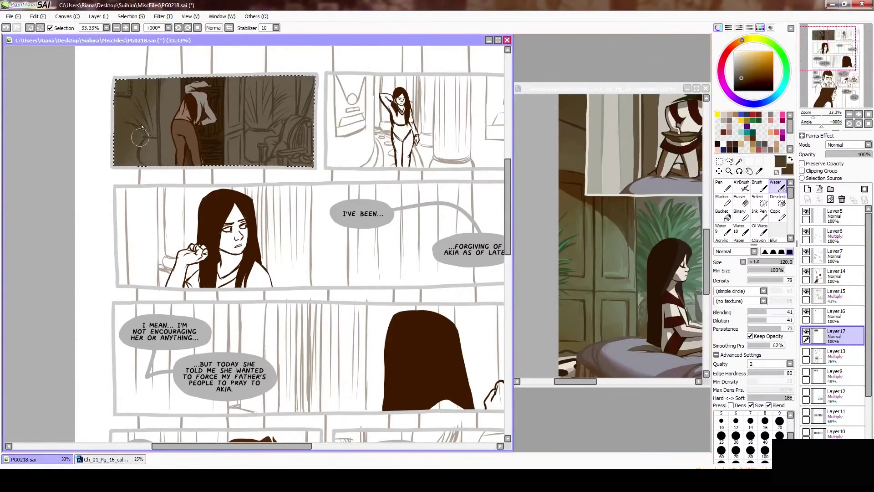
Step: Paint the green open door and the brown wardrobe interior with shelves in the first panel on Layer17
{"action": "key", "text": "n"}
{"action": "key", "text": "x"}
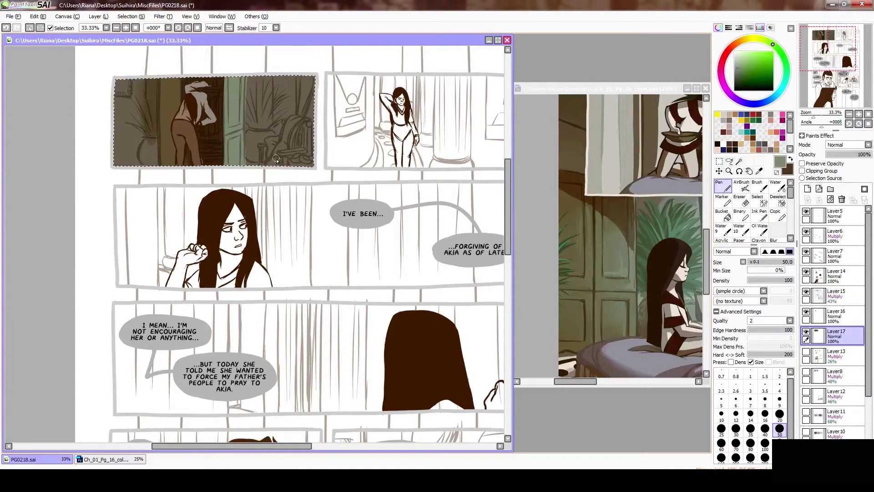
{"action": "left_click", "coordinate": [276, 161], "text": "alt"}
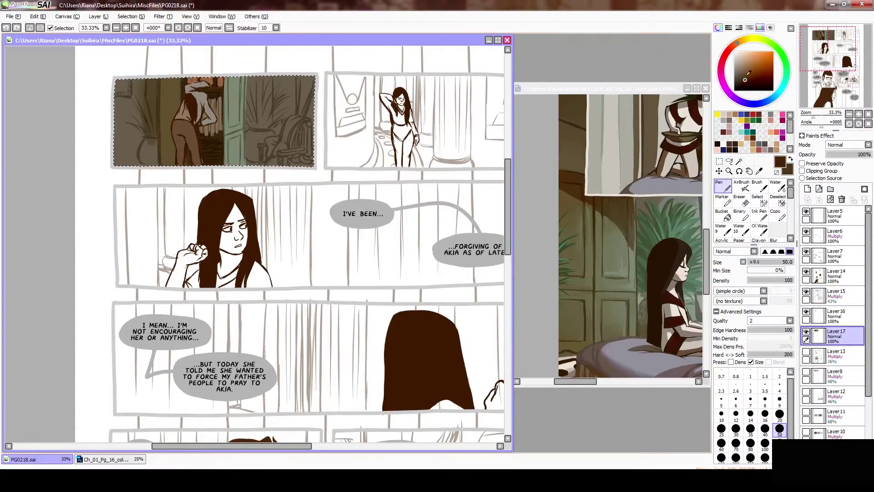
Step: Shade the wardrobe interior and green door with the Water brush and Pen, sampling the door green from the reference page
{"action": "left_click", "coordinate": [807, 191]}
{"action": "left_click", "coordinate": [776, 186]}
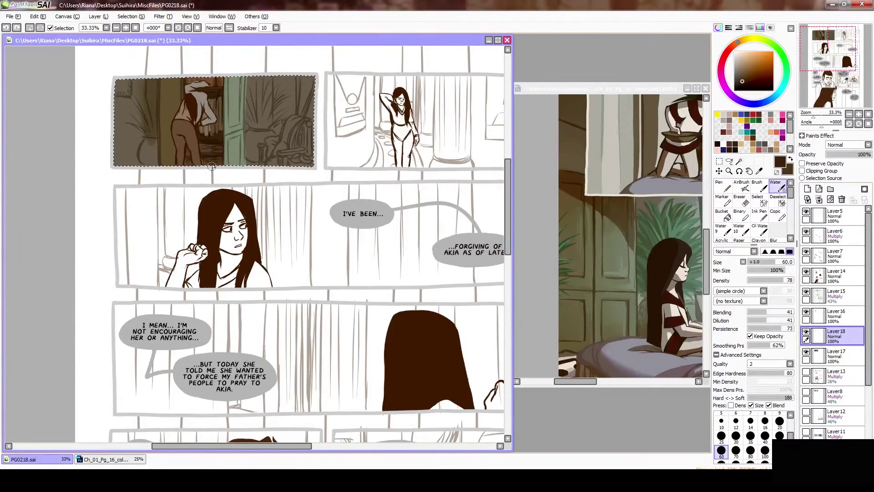
{"action": "key", "text": "n"}
{"action": "key", "text": "ctrl+z"}
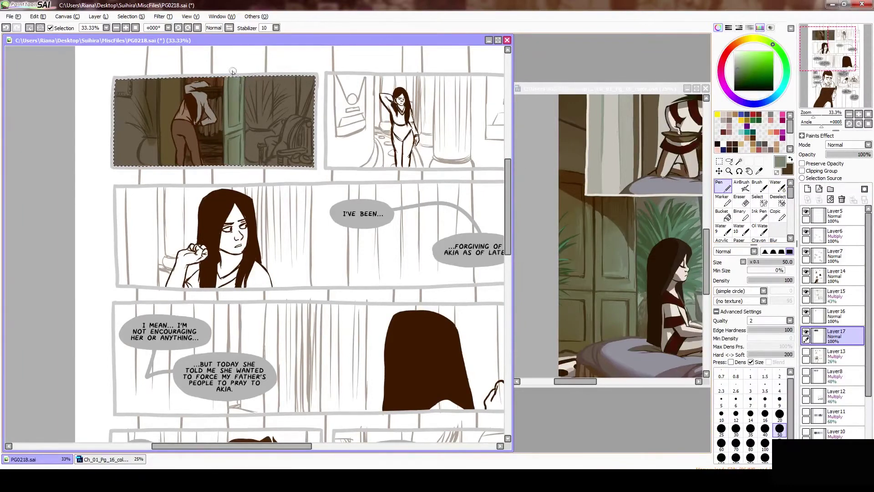
{"action": "left_click", "coordinate": [589, 251], "text": "alt"}
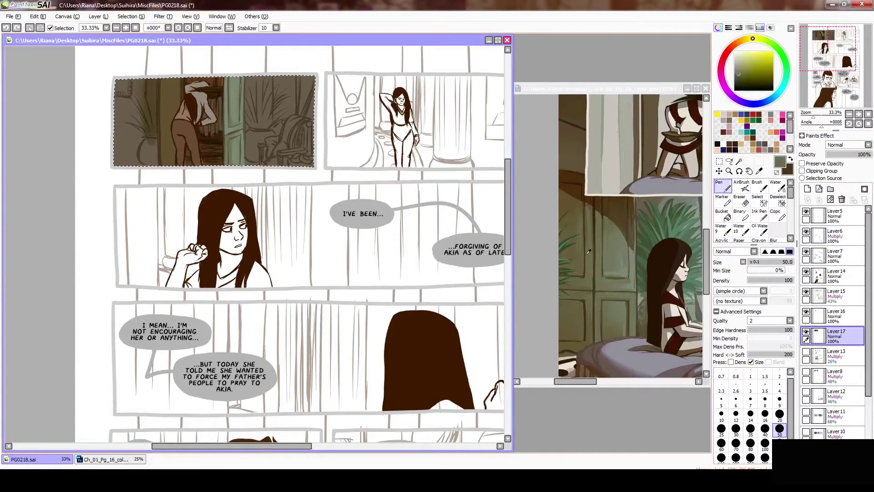
Step: Paint the potted plant beside the figure and the small wall picture in the first panel, using a 25 px pen
{"action": "left_click", "coordinate": [148, 134], "text": "alt"}
{"action": "left_click_drag", "start_coordinate": [149, 134], "coordinate": [144, 102]}
{"action": "key", "text": "bracketleft"}
{"action": "key", "text": "bracketleft"}
{"action": "key", "text": "bracketleft"}
{"action": "key", "text": "bracketleft"}
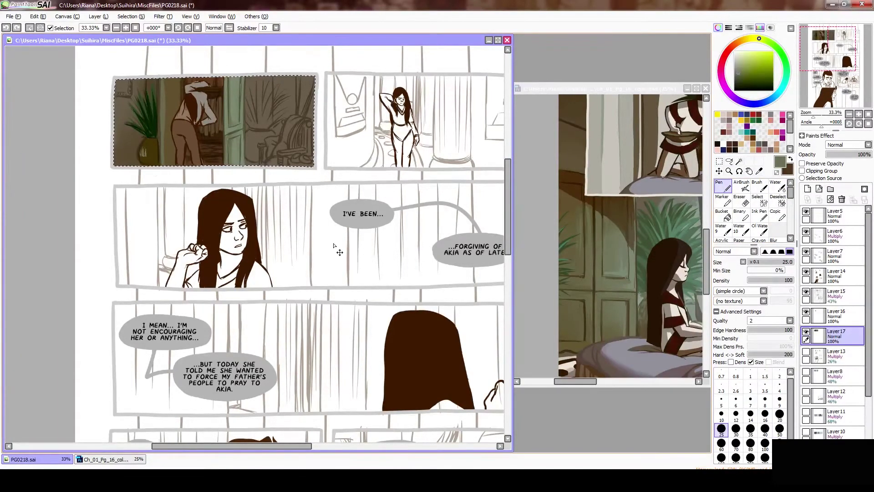
{"action": "left_click", "coordinate": [154, 150], "text": "alt"}
{"action": "left_click", "coordinate": [114, 96], "text": "alt"}
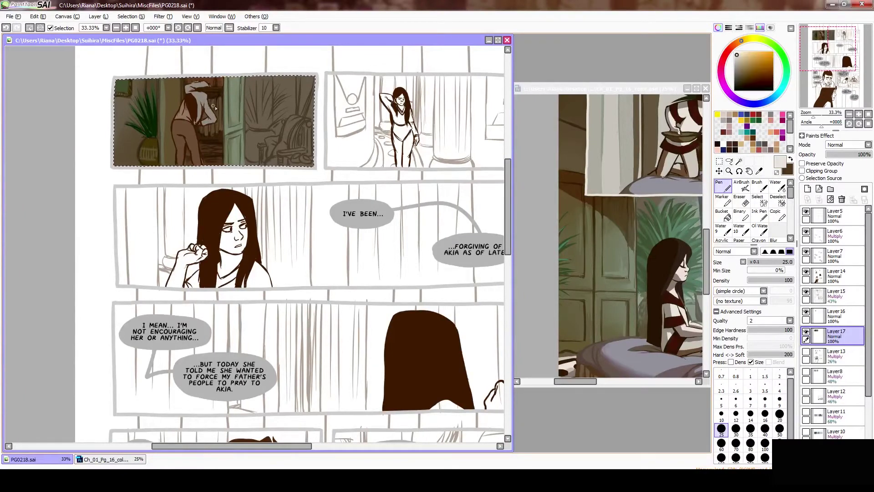
Step: Add pale highlights to the figure on Layer16 and paint an olive pot between the green door and the chair
{"action": "left_click", "coordinate": [195, 117]}
{"action": "left_click", "coordinate": [198, 138], "text": "alt"}
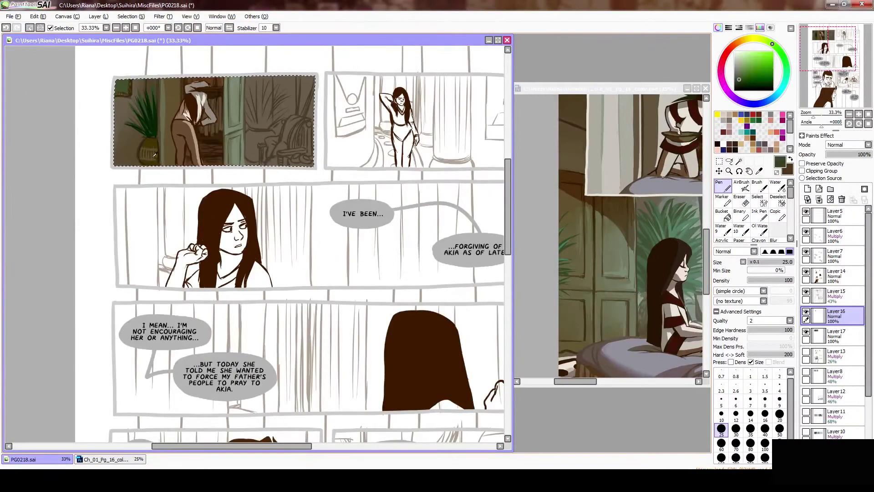
{"action": "left_click", "coordinate": [126, 144], "text": "alt"}
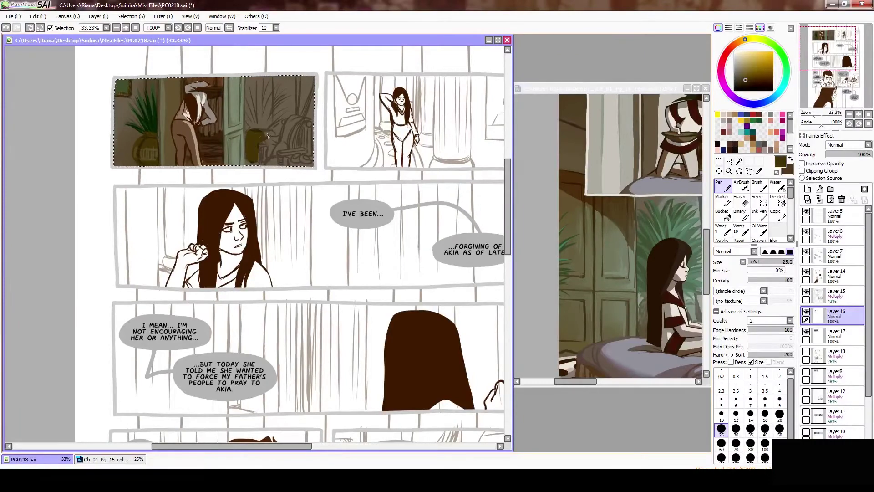
{"action": "left_click_drag", "start_coordinate": [267, 136], "coordinate": [255, 137]}
{"action": "left_click", "coordinate": [240, 104], "text": "alt"}
{"action": "left_click", "coordinate": [205, 105], "text": "alt"}
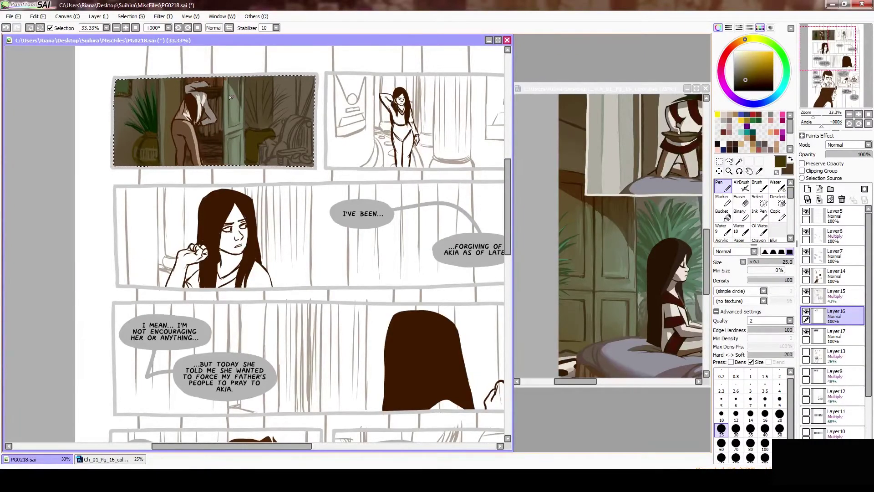
Step: Touch up the colours around the figure and door, checking the first panel in a mirrored view
{"action": "left_click_drag", "start_coordinate": [203, 104], "coordinate": [208, 108]}
{"action": "key", "text": "h"}
{"action": "key", "text": "h"}
{"action": "left_click", "coordinate": [208, 107], "text": "alt"}
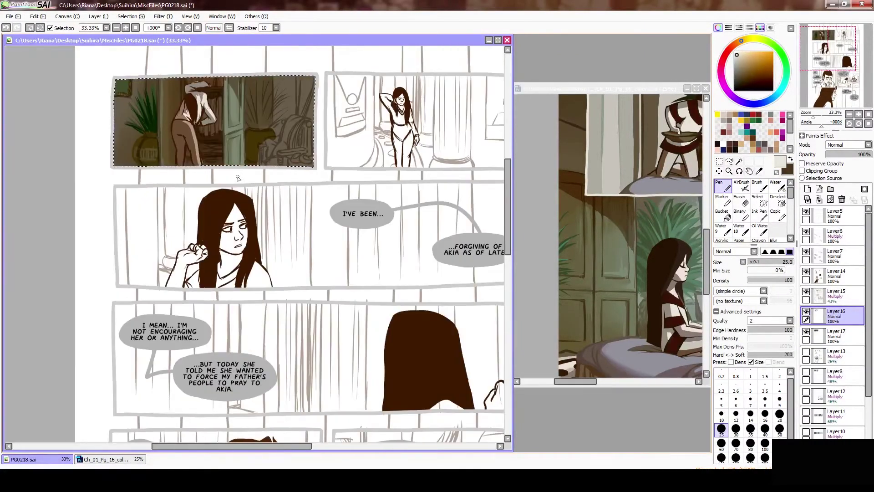
Step: Paint dark green leaves growing from the olive pot beside the door, checking them in a mirrored view
{"action": "left_click", "coordinate": [272, 93], "text": "alt"}
{"action": "key", "text": "ctrl+Tab"}
{"action": "key", "text": "ctrl+Tab"}
{"action": "key", "text": "n"}
{"action": "left_click", "coordinate": [257, 121], "text": "alt"}
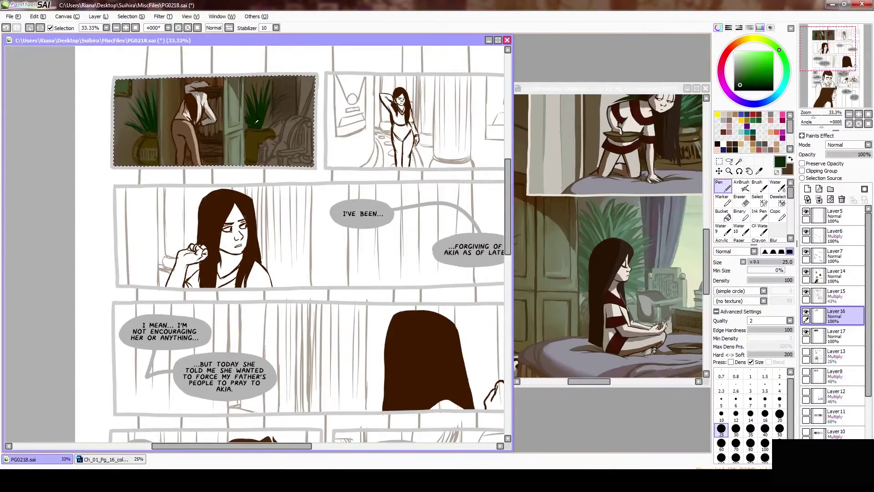
{"action": "left_click", "coordinate": [265, 136], "text": "alt"}
{"action": "key", "text": "h"}
{"action": "key", "text": "h"}
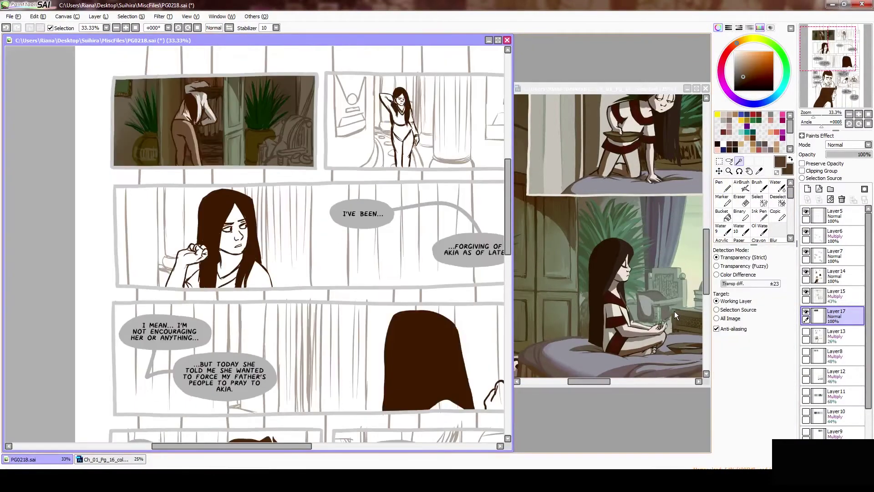
Step: Merge the figure colours on Layer16 with Layer17, deselect, and sample background colours from the first panel
{"action": "key", "text": "ctrl+e"}
{"action": "key", "text": "ctrl+d"}
{"action": "key", "text": "w"}
{"action": "left_click", "coordinate": [277, 156], "text": "alt"}
{"action": "left_click", "coordinate": [278, 125], "text": "alt"}
{"action": "key", "text": "m"}
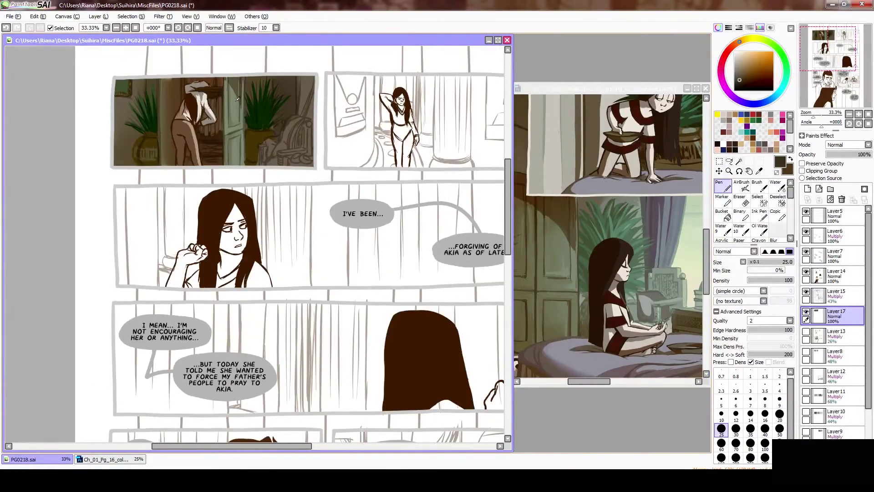
Step: Transform the potted plant behind the figure in the first panel and clear its selection
{"action": "left_click_drag", "start_coordinate": [131, 128], "coordinate": [156, 165]}
{"action": "key", "text": "ctrl+t"}
{"action": "key", "text": "Return"}
{"action": "key", "text": "ctrl+d"}
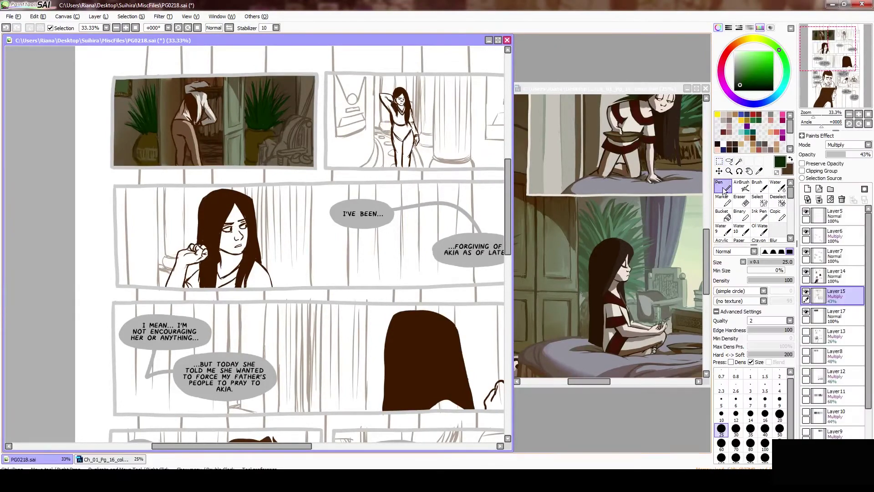
Step: Paint grey-green base tones on the chair and window area of the first panel with colours from the reference page
{"action": "key", "text": "n"}
{"action": "left_click", "coordinate": [234, 101], "text": "alt"}
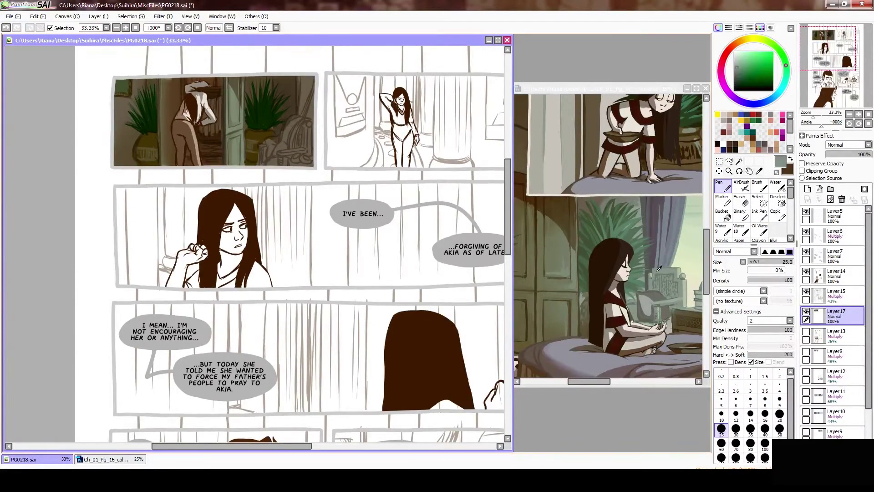
{"action": "key", "text": "w"}
{"action": "left_click", "coordinate": [292, 91]}
{"action": "key", "text": "ctrl+d"}
{"action": "key", "text": "n"}
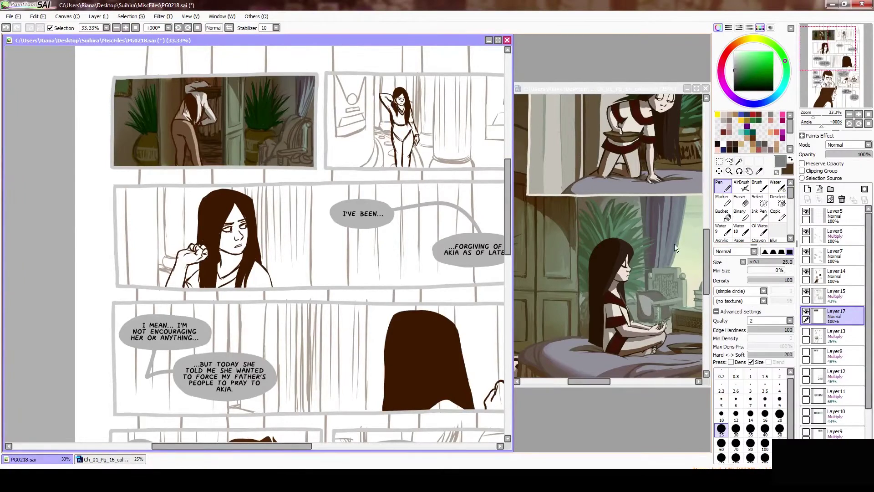
Step: Paint the blue-grey curtain by the window and add lighter tones to the chair and the plant next to it
{"action": "left_click", "coordinate": [315, 102], "text": "alt"}
{"action": "left_click", "coordinate": [285, 149], "text": "alt"}
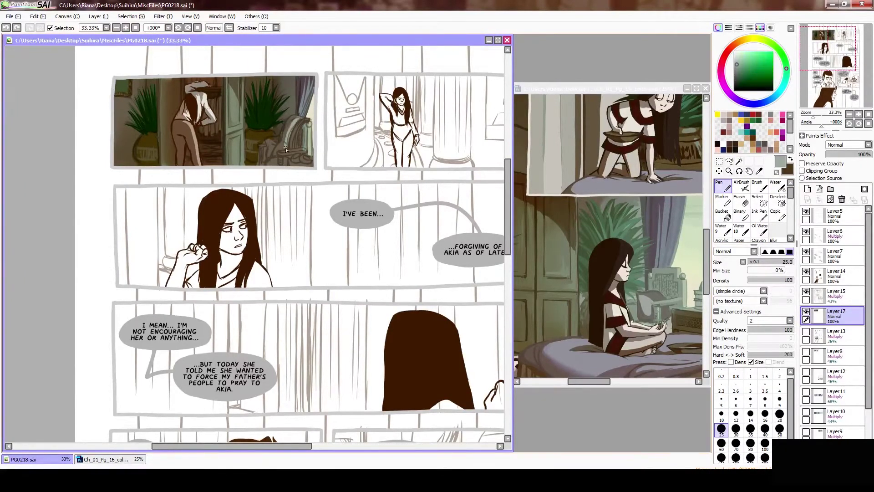
{"action": "left_click", "coordinate": [280, 157], "text": "alt"}
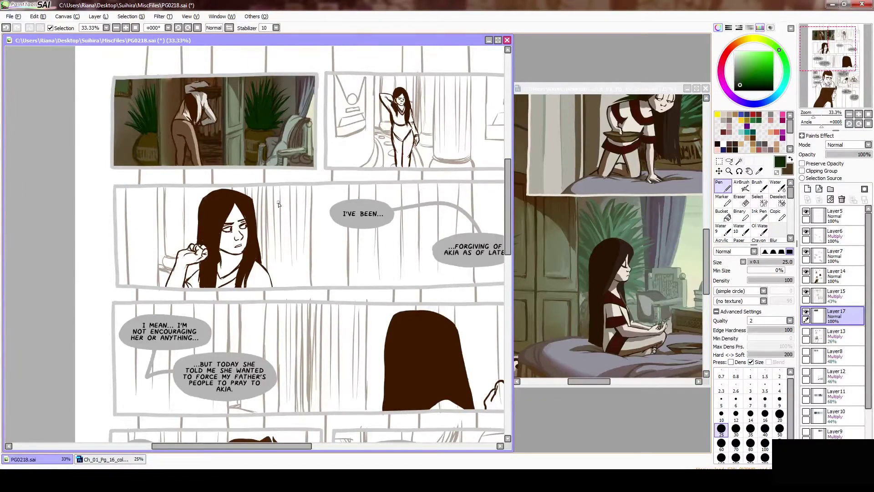
{"action": "left_click", "coordinate": [257, 139], "text": "alt"}
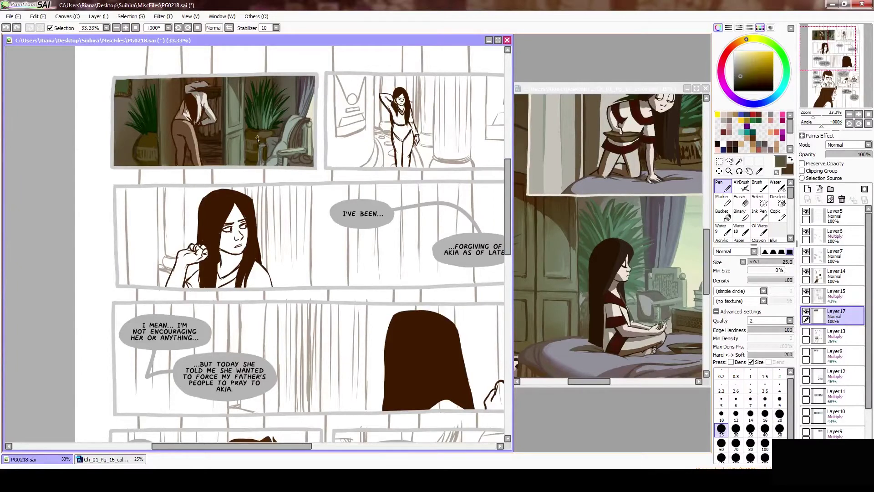
Step: Paint a teal cloth draped over the chair, with dark folds and pale highlights, and refine the chair's shading
{"action": "left_click", "coordinate": [298, 141], "text": "alt"}
{"action": "left_click", "coordinate": [295, 119], "text": "alt"}
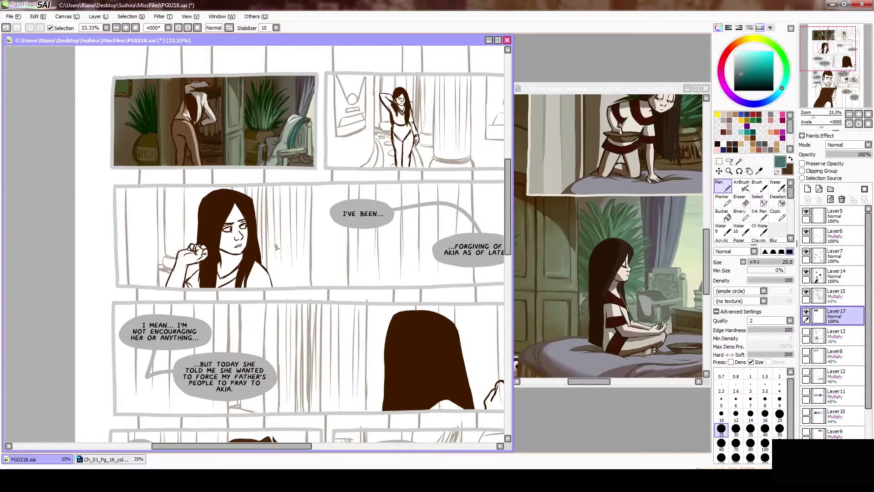
{"action": "left_click", "coordinate": [308, 120], "text": "alt"}
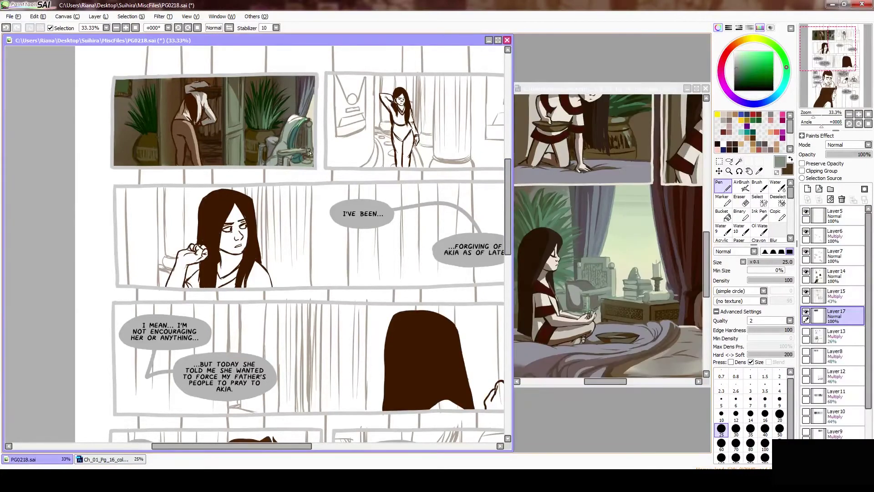
{"action": "left_click", "coordinate": [306, 148], "text": "alt"}
{"action": "left_click", "coordinate": [315, 140], "text": "alt"}
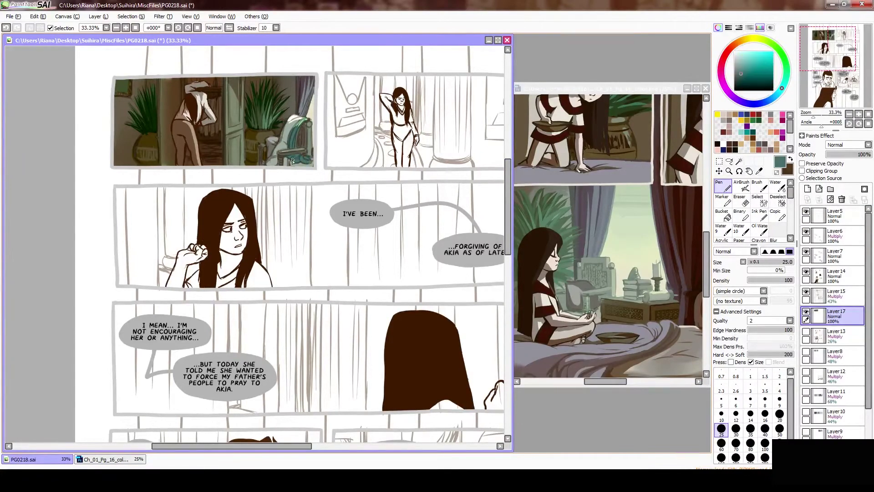
{"action": "left_click", "coordinate": [304, 120], "text": "alt"}
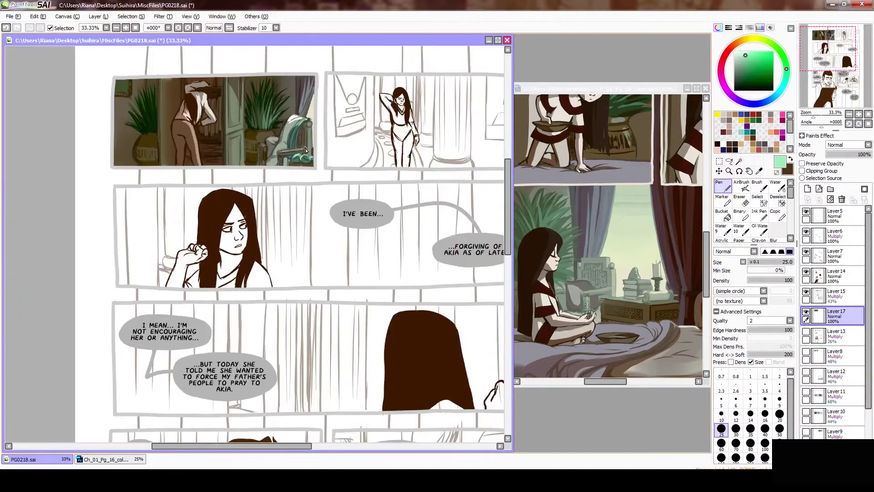
Step: Blend a warm brown shadow onto the wall behind the figure, check it mirrored, and preserve opacity on Layer17
{"action": "key", "text": "w"}
{"action": "left_click", "coordinate": [165, 136], "text": "alt"}
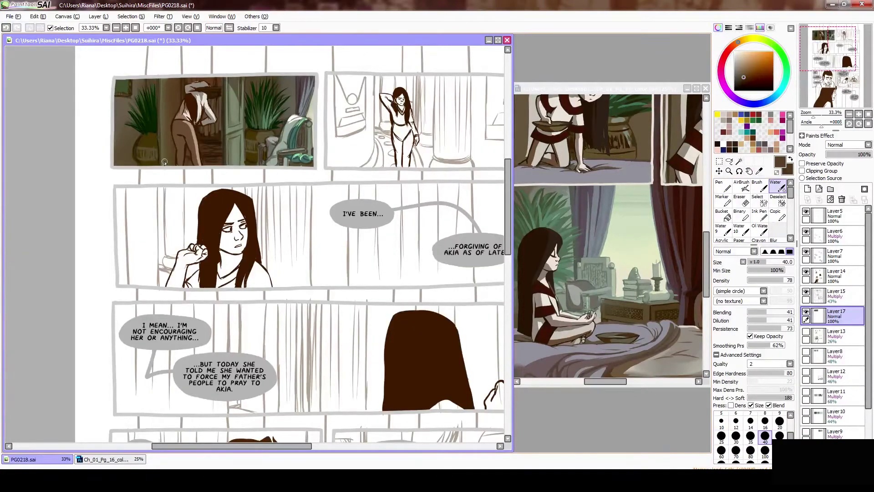
{"action": "key", "text": "n"}
{"action": "key", "text": "h"}
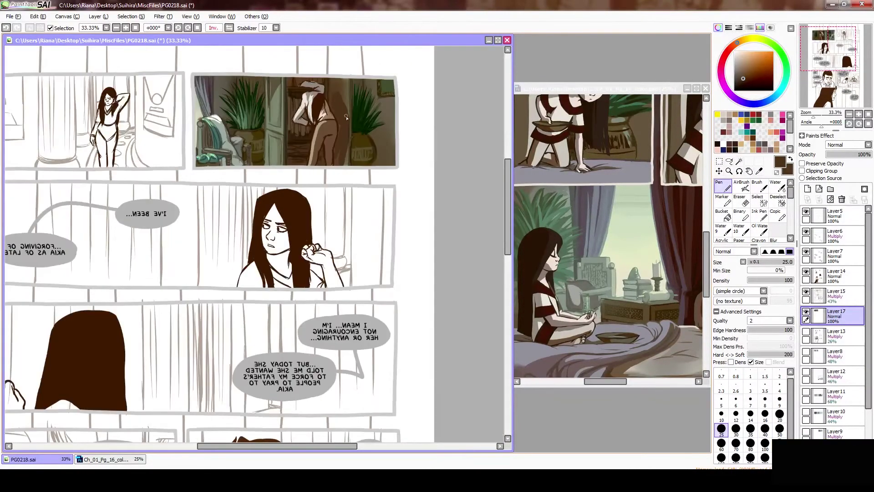
{"action": "key", "text": "h"}
{"action": "key", "text": "w"}
{"action": "key", "text": "n"}
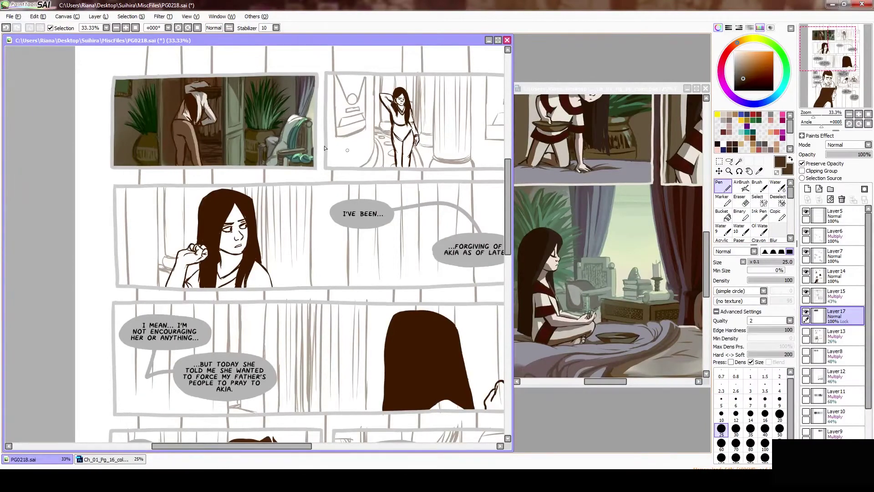
Step: Add a new Normal layer above Layer14, pick a pale colour for the Pen, and check the page mirrored
{"action": "left_click", "coordinate": [200, 192], "text": "alt"}
{"action": "key", "text": "h"}
{"action": "key", "text": "h"}
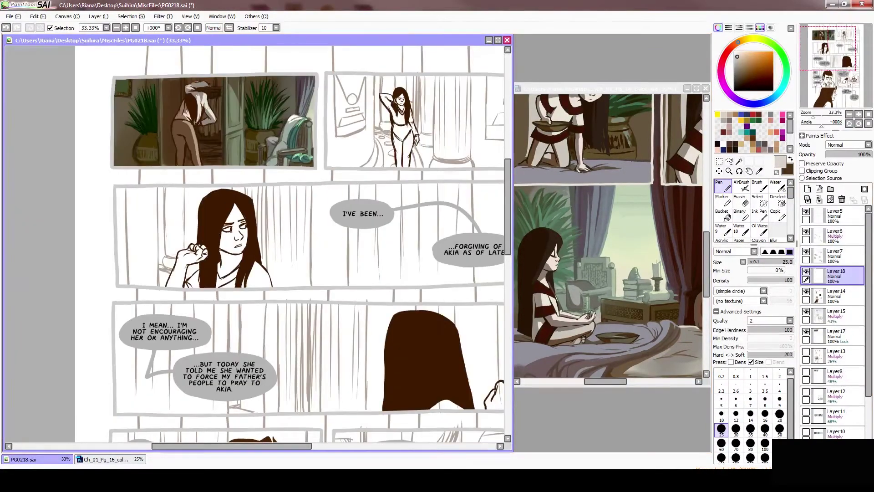
Step: Clean up the first panel's Layer15 shading and touch up its background on Layer17 with a sampled grey-green
{"action": "key", "text": "e"}
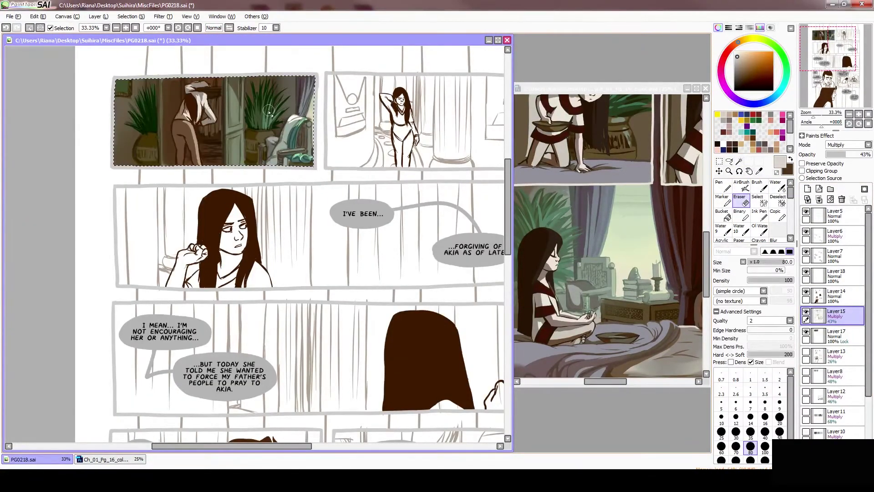
{"action": "key", "text": "n"}
{"action": "key", "text": "h"}
{"action": "left_click", "coordinate": [248, 144], "text": "alt"}
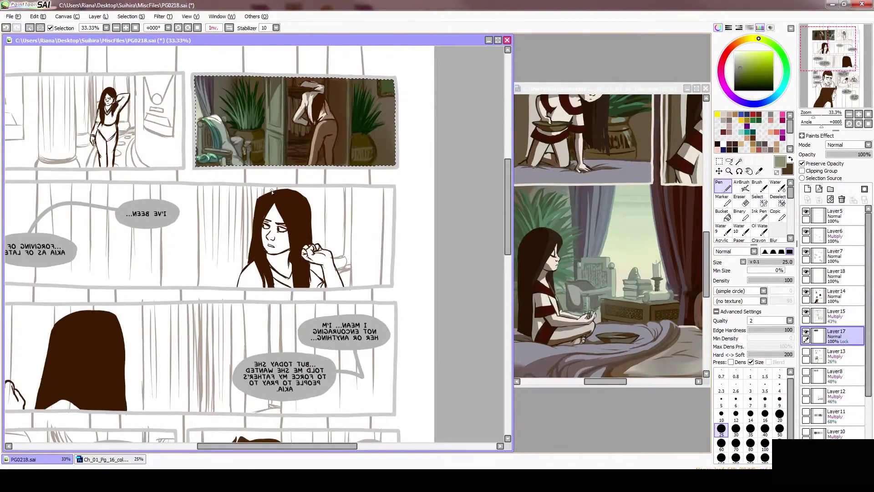
Step: Glaze soft yellow window light over the first panel on Layer18 with the Water brush, and set the layer to Screen at 25% opacity
{"action": "key", "text": "h"}
{"action": "key", "text": "w"}
{"action": "left_click", "coordinate": [312, 104], "text": "alt"}
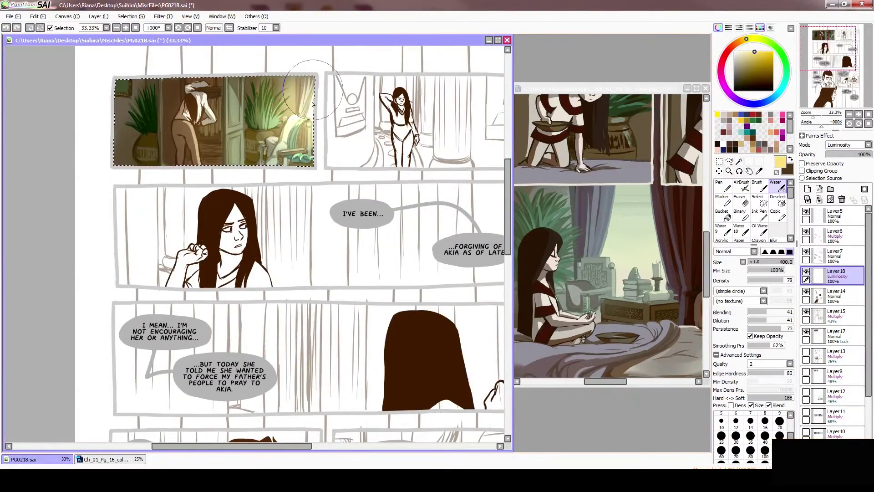
{"action": "key", "text": "h"}
{"action": "key", "text": "h"}
{"action": "key", "text": "h"}
{"action": "scroll", "coordinate": [848, 145], "scroll_direction": "up", "scroll_amount": 2}
{"action": "left_click_drag", "start_coordinate": [863, 154], "coordinate": [837, 154]}
{"action": "key", "text": "h"}
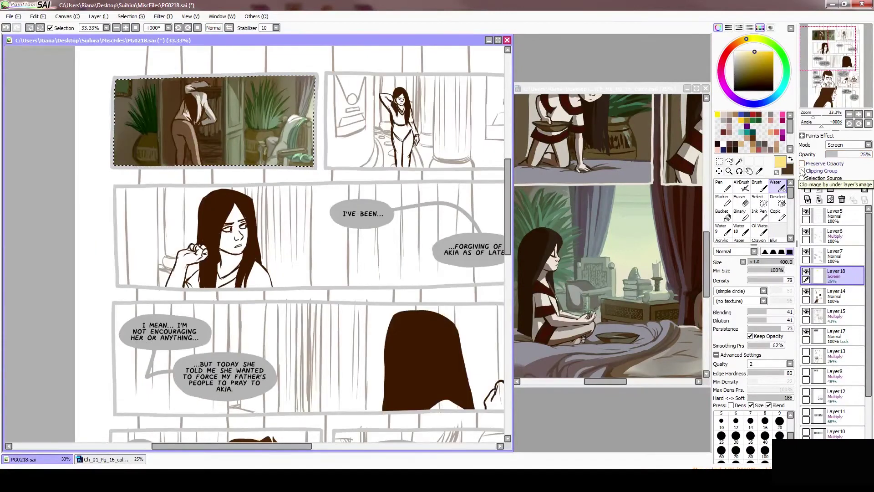
Step: Refine the first panel's figure on Layer17 with sampled pale and brown tones, checking the page mirrored
{"action": "key", "text": "alt+Tab"}
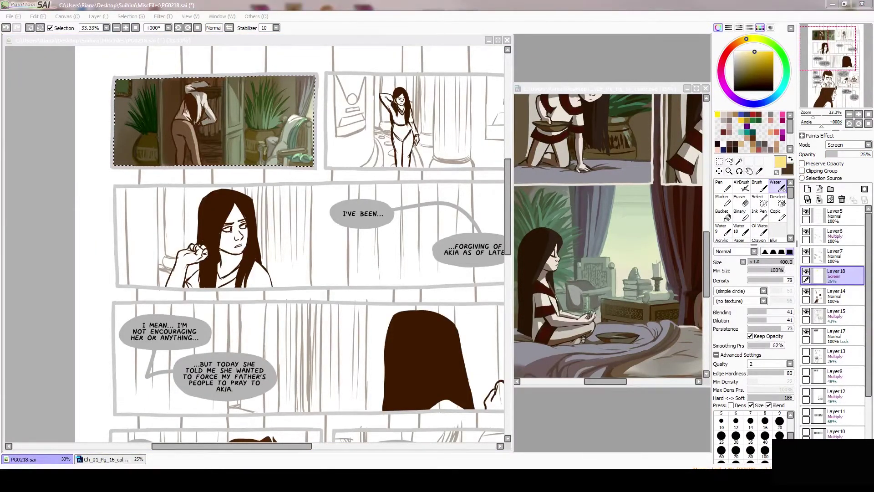
{"action": "key", "text": "alt+Tab"}
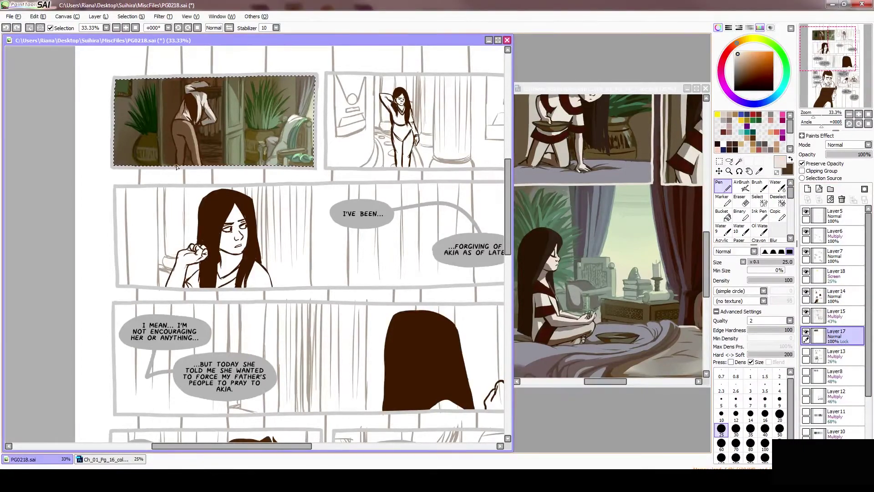
{"action": "key", "text": "h"}
{"action": "key", "text": "h"}
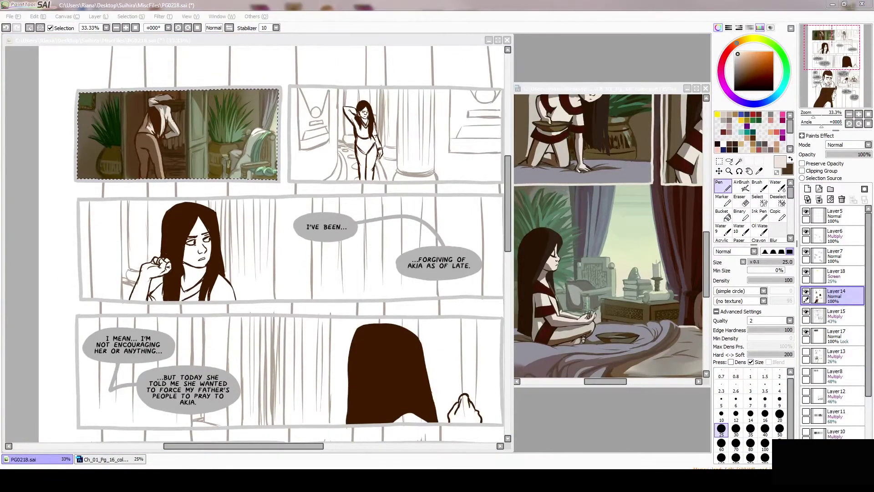
{"action": "key", "text": "alt+Tab"}
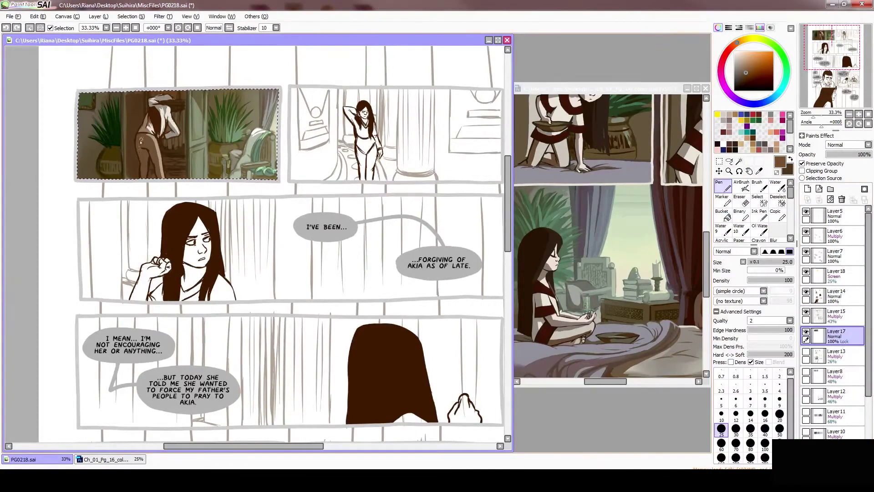
{"action": "left_click", "coordinate": [164, 110], "text": "alt"}
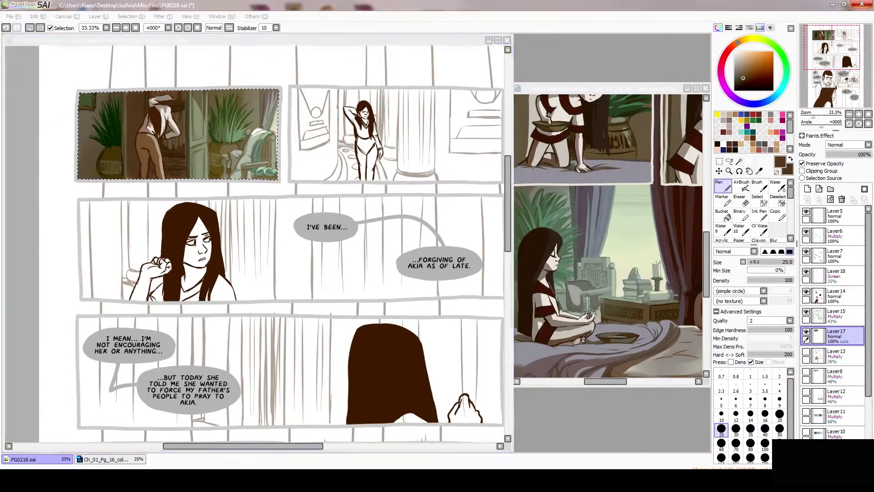
Step: Fill the second panel's figure with flat grey and brown on Layer17, using strict transparency detection across the whole image
{"action": "left_click", "coordinate": [727, 214]}
{"action": "left_click", "coordinate": [396, 136]}
{"action": "left_click", "coordinate": [717, 257]}
{"action": "left_click", "coordinate": [716, 319]}
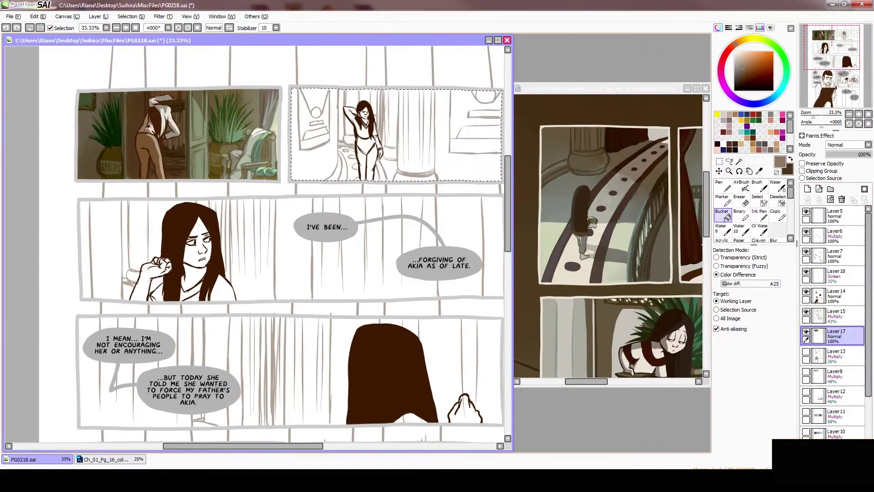
{"action": "scroll", "coordinate": [370, 197], "scroll_direction": "up", "scroll_amount": 3}
{"action": "scroll", "coordinate": [370, 197], "scroll_direction": "down", "scroll_amount": 2}
{"action": "left_click", "coordinate": [371, 198]}
{"action": "left_click", "coordinate": [364, 173]}
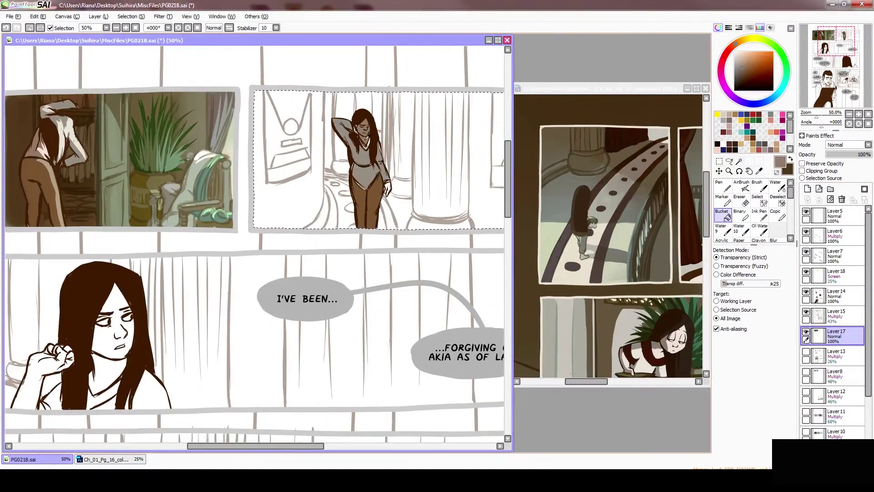
Step: Touch up the second figure's flat colours with the Pen and lay a dark grey-brown base across the panel's background
{"action": "left_click", "coordinate": [722, 187]}
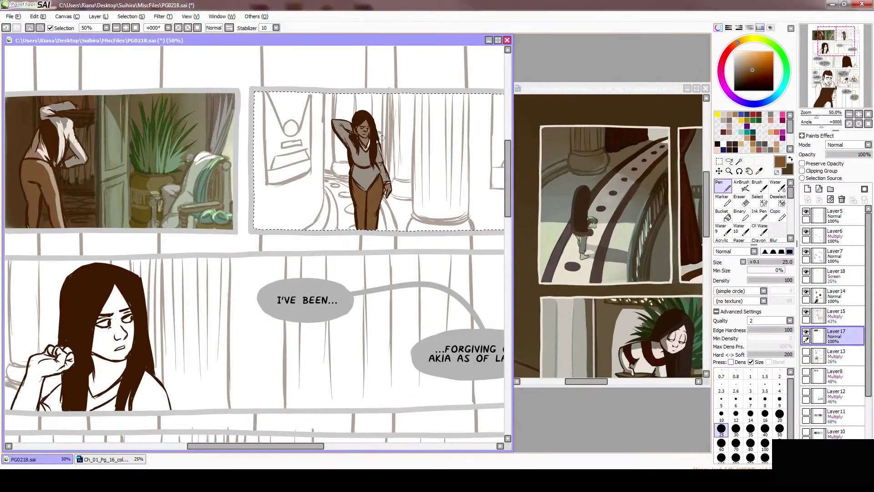
{"action": "key", "text": "x"}
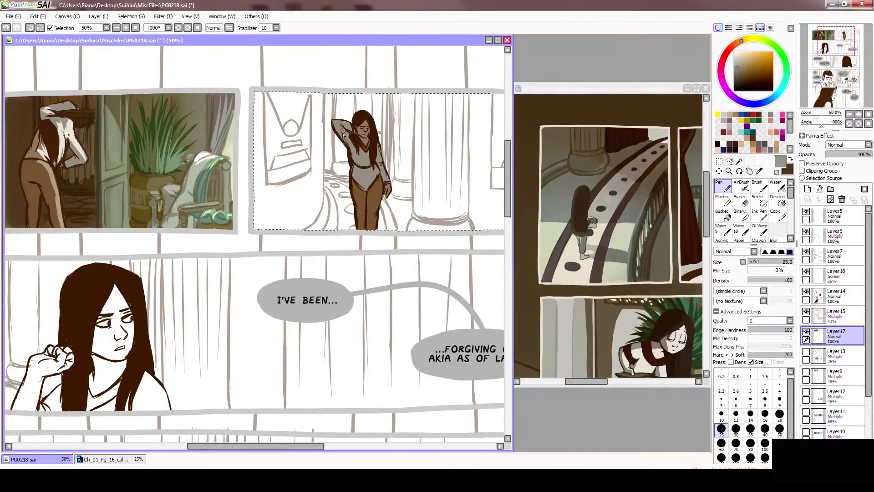
{"action": "mouse_move", "coordinate": [319, 146]}
{"action": "left_mouse_down"}
{"action": "mouse_move", "coordinate": [364, 226]}
{"action": "mouse_move", "coordinate": [308, 231]}
{"action": "mouse_move", "coordinate": [432, 182]}
{"action": "mouse_move", "coordinate": [477, 201]}
{"action": "left_mouse_up"}
{"action": "key", "text": "bracketleft"}
{"action": "key", "text": "bracketleft"}
{"action": "key", "text": "bracketleft"}
{"action": "key", "text": "bracketleft"}
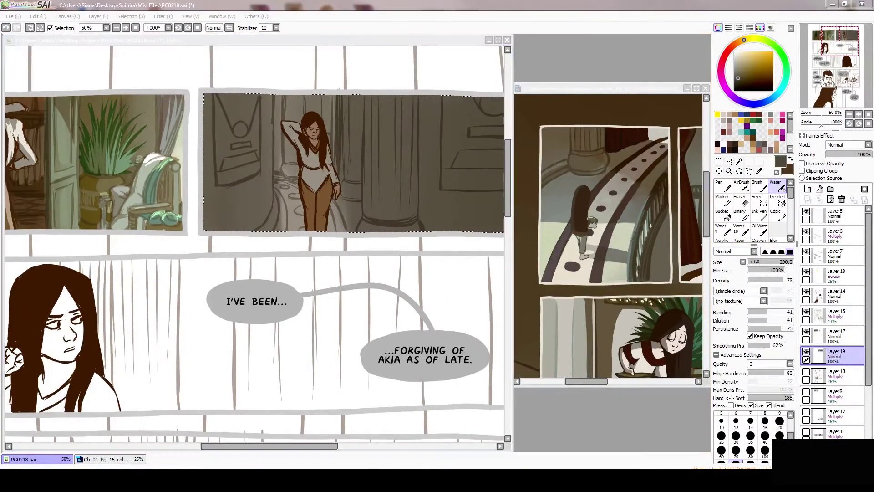
Step: Brush pale light and a muted purple curtain behind the second panel's figure on Layer19, using colours sampled from the reference page
{"action": "right_click", "coordinate": [569, 241]}
{"action": "left_click", "coordinate": [295, 106]}
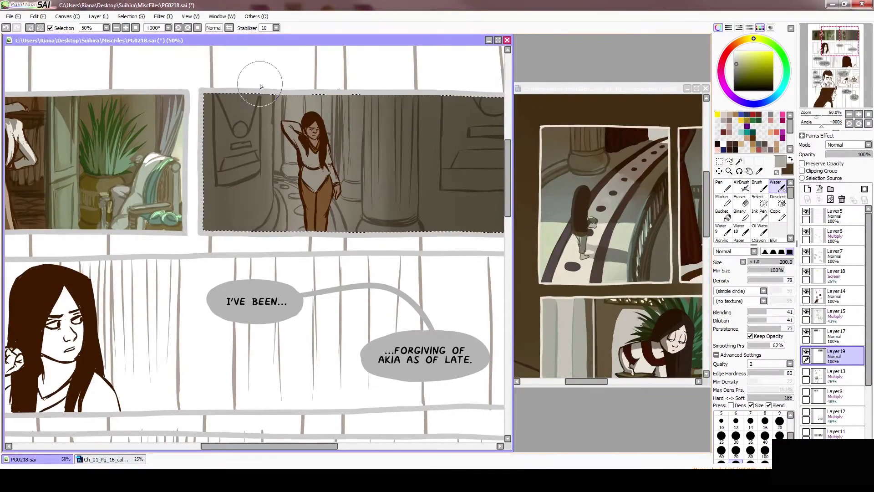
{"action": "left_click_drag", "start_coordinate": [254, 78], "coordinate": [478, 114]}
{"action": "mouse_move", "coordinate": [319, 100]}
{"action": "left_mouse_down"}
{"action": "mouse_move", "coordinate": [292, 169]}
{"action": "mouse_move", "coordinate": [337, 145]}
{"action": "left_mouse_up"}
{"action": "key", "text": "bracketleft"}
{"action": "key", "text": "bracketleft"}
{"action": "key", "text": "bracketleft"}
{"action": "key", "text": "bracketleft"}
{"action": "key", "text": "bracketleft"}
{"action": "key", "text": "bracketleft"}
{"action": "key", "text": "bracketleft"}
{"action": "key", "text": "bracketleft"}
{"action": "key", "text": "bracketleft"}
{"action": "key", "text": "bracketleft"}
{"action": "left_click", "coordinate": [319, 132], "text": "alt"}
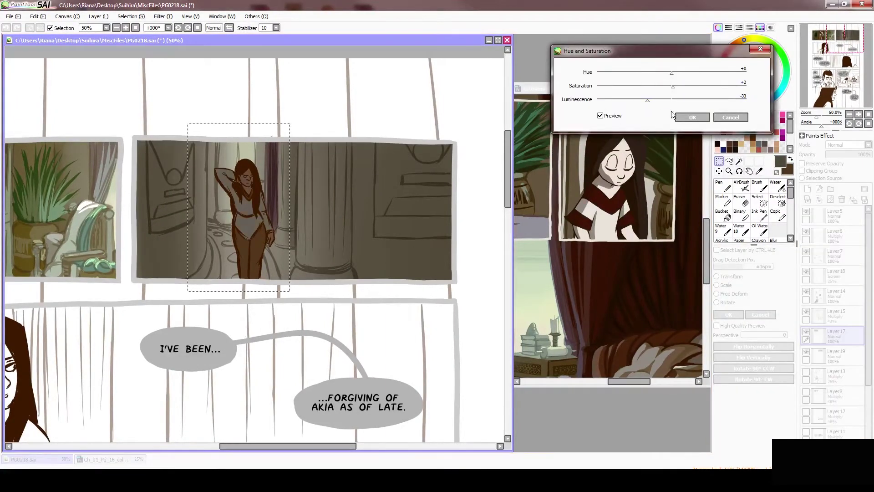
Step: Adjust the second figure to saturation +2 and luminescence -33, and glaze light around it on a clipped Luminosity layer above Layer19
{"action": "left_click", "coordinate": [692, 118]}
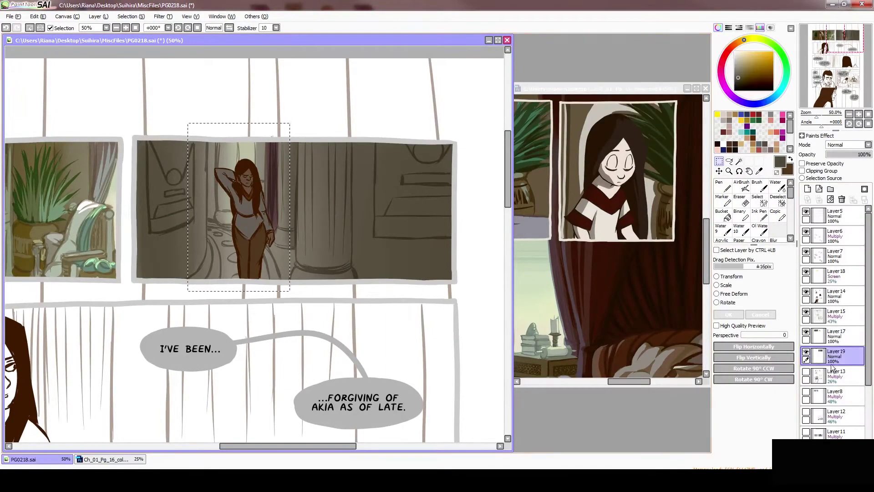
{"action": "left_click", "coordinate": [802, 171]}
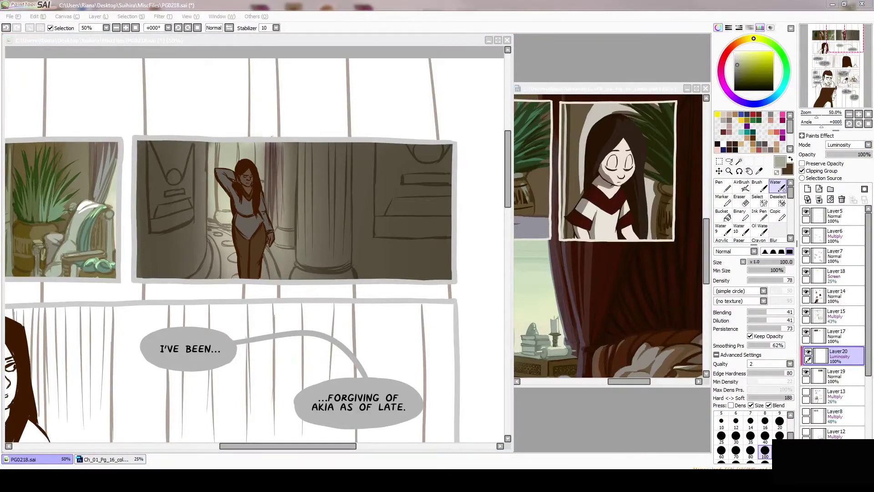
{"action": "left_click", "coordinate": [209, 127]}
{"action": "left_click_drag", "start_coordinate": [269, 151], "coordinate": [271, 277]}
{"action": "left_click_drag", "start_coordinate": [304, 162], "coordinate": [308, 278]}
Step: Add a clipped Overlay layer above Layer19 and tint the second panel's curtain and columns with muted red strokes
{"action": "left_click", "coordinate": [807, 189]}
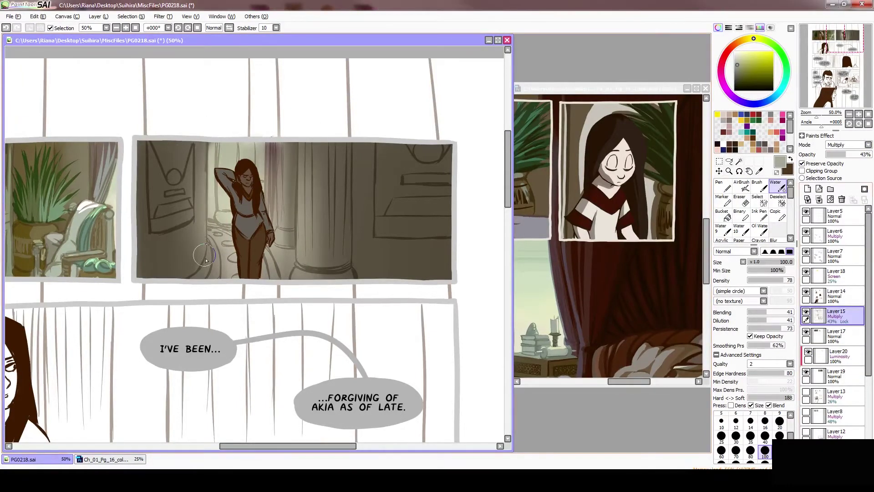
{"action": "left_click", "coordinate": [848, 145]}
{"action": "left_click", "coordinate": [848, 182]}
{"action": "left_click", "coordinate": [719, 186]}
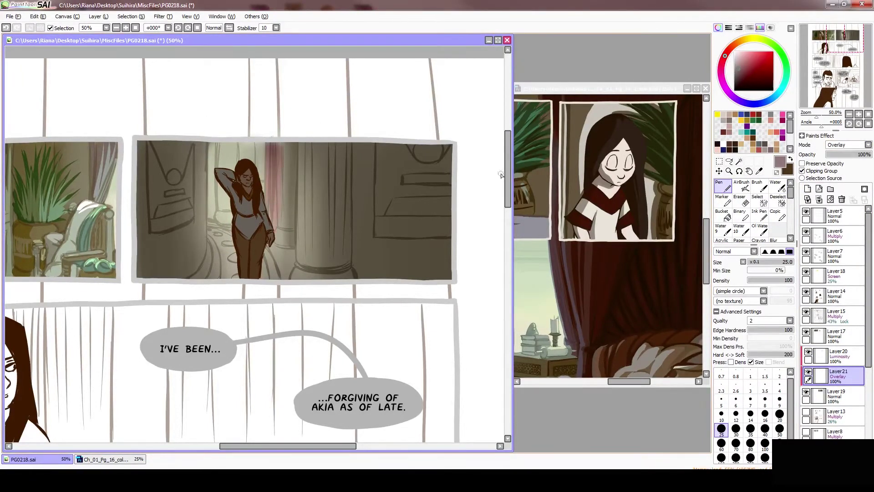
{"action": "left_click", "coordinate": [349, 180], "text": "alt"}
{"action": "left_click", "coordinate": [305, 150], "text": "alt"}
{"action": "left_click_drag", "start_coordinate": [304, 150], "coordinate": [329, 264]}
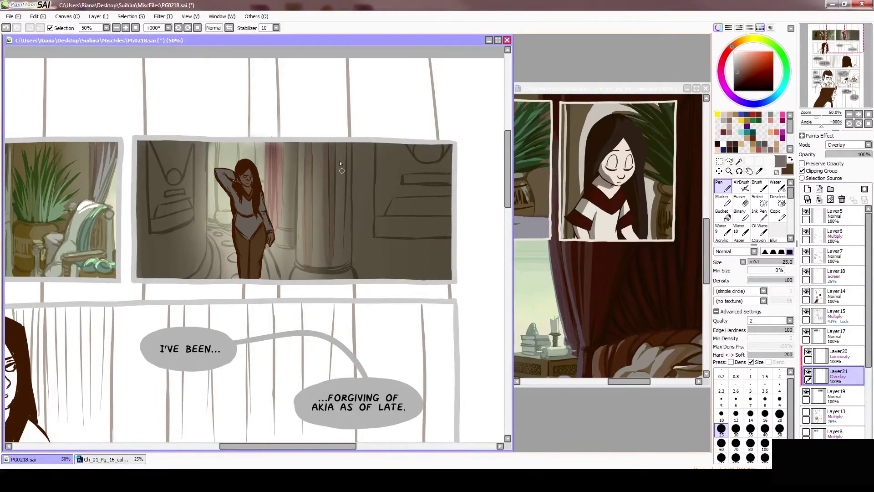
{"action": "left_click_drag", "start_coordinate": [348, 144], "coordinate": [349, 222]}
{"action": "left_click_drag", "start_coordinate": [285, 146], "coordinate": [292, 235]}
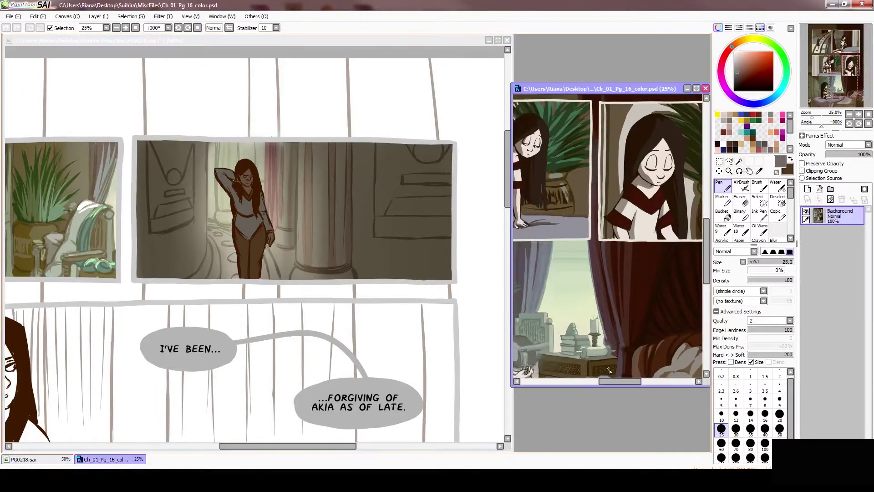
Step: Paint the dull red carpet bands and spots on the floor behind the second figure on Layer19, following the reference page's hallway
{"action": "scroll", "coordinate": [610, 237], "scroll_direction": "down", "scroll_amount": 5}
{"action": "left_click", "coordinate": [214, 236]}
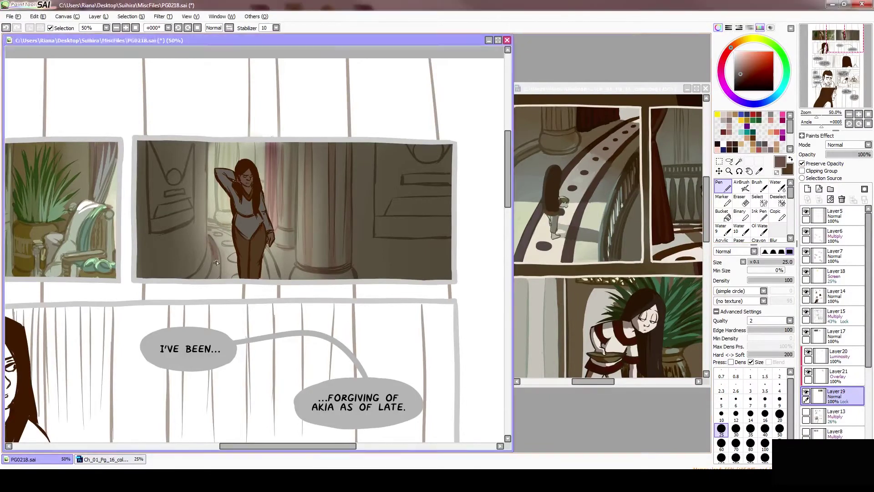
{"action": "left_click_drag", "start_coordinate": [209, 237], "coordinate": [217, 279]}
{"action": "left_click_drag", "start_coordinate": [273, 249], "coordinate": [266, 279]}
{"action": "left_click_drag", "start_coordinate": [223, 239], "coordinate": [239, 266]}
{"action": "left_click_drag", "start_coordinate": [270, 180], "coordinate": [273, 227]}
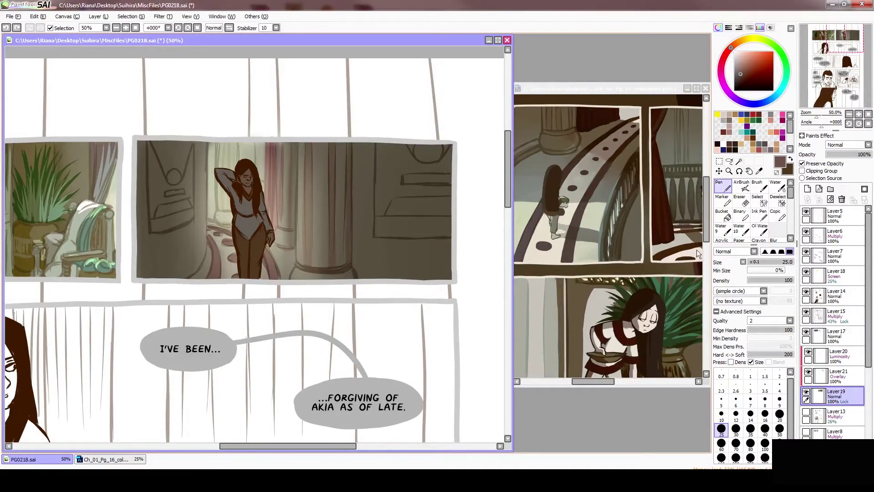
Step: Glaze a grey-green shade over the second panel's columns with the Water brush on a clipped Multiply layer, checking the page mirrored
{"action": "left_click", "coordinate": [779, 187]}
{"action": "key", "text": "h"}
{"action": "key", "text": "h"}
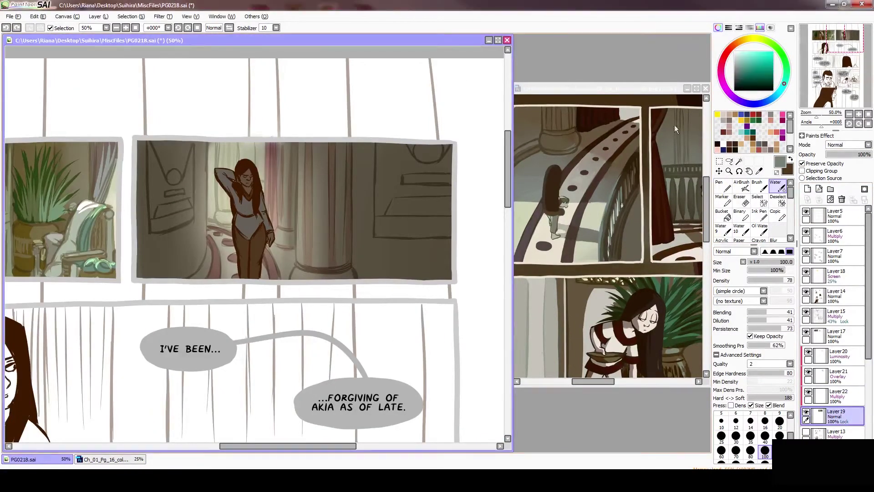
Step: Paint the circular and stepped wall ornaments on both sides of the second panel in dull red and brown
{"action": "key", "text": "n"}
{"action": "left_click_drag", "start_coordinate": [180, 144], "coordinate": [182, 228]}
{"action": "left_click", "coordinate": [733, 44]}
{"action": "left_click", "coordinate": [743, 76]}
{"action": "left_click_drag", "start_coordinate": [416, 155], "coordinate": [439, 157]}
{"action": "left_click_drag", "start_coordinate": [386, 177], "coordinate": [449, 175]}
{"action": "left_click_drag", "start_coordinate": [387, 205], "coordinate": [449, 207]}
{"action": "left_click", "coordinate": [182, 157], "text": "alt"}
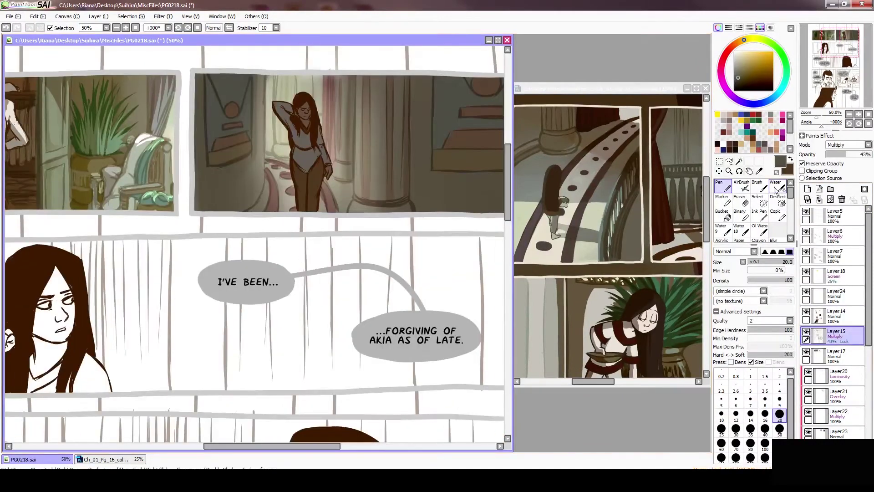
Step: Glaze a warm orange glow over the second panel's far-right wall on Layer20, using the Water brush enlarged to 250
{"action": "left_click", "coordinate": [776, 186]}
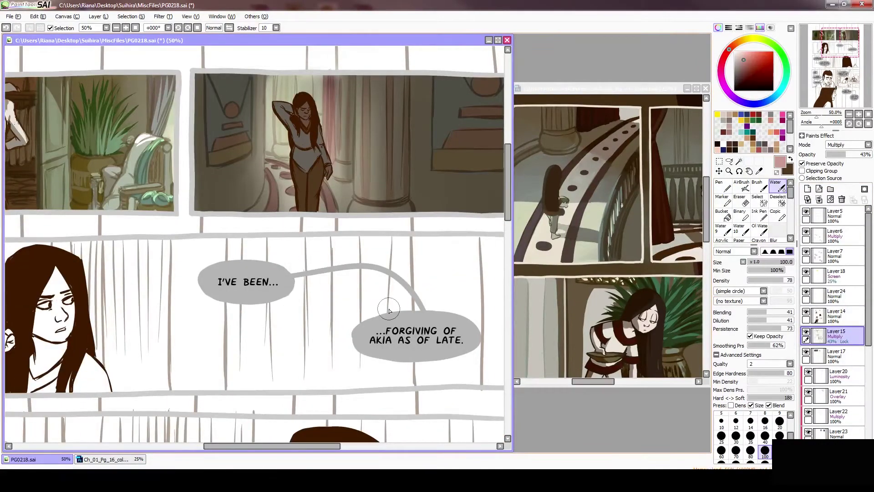
{"action": "key", "text": "minus"}
{"action": "left_click", "coordinate": [837, 374]}
{"action": "left_click_drag", "start_coordinate": [439, 191], "coordinate": [433, 245]}
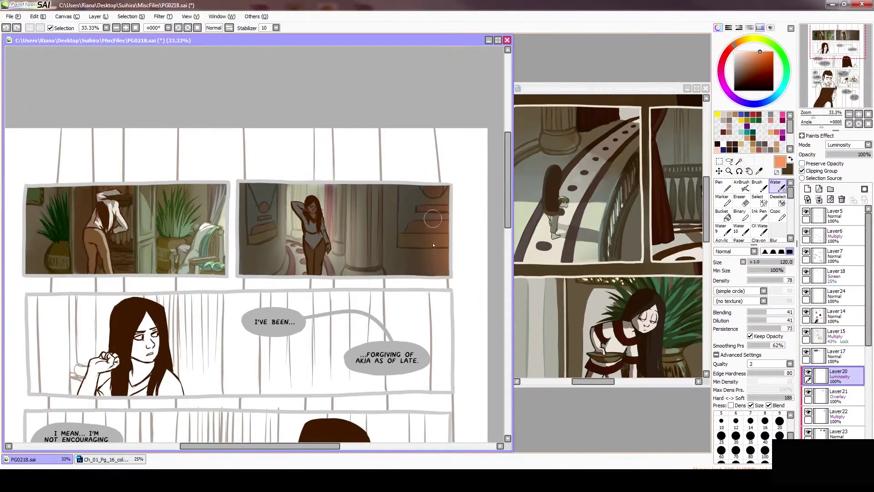
{"action": "key", "text": "bracketright"}
{"action": "key", "text": "bracketright"}
{"action": "key", "text": "bracketright"}
{"action": "mouse_move", "coordinate": [405, 207]}
{"action": "left_mouse_down"}
{"action": "mouse_move", "coordinate": [430, 344]}
{"action": "mouse_move", "coordinate": [445, 282]}
{"action": "left_mouse_up"}
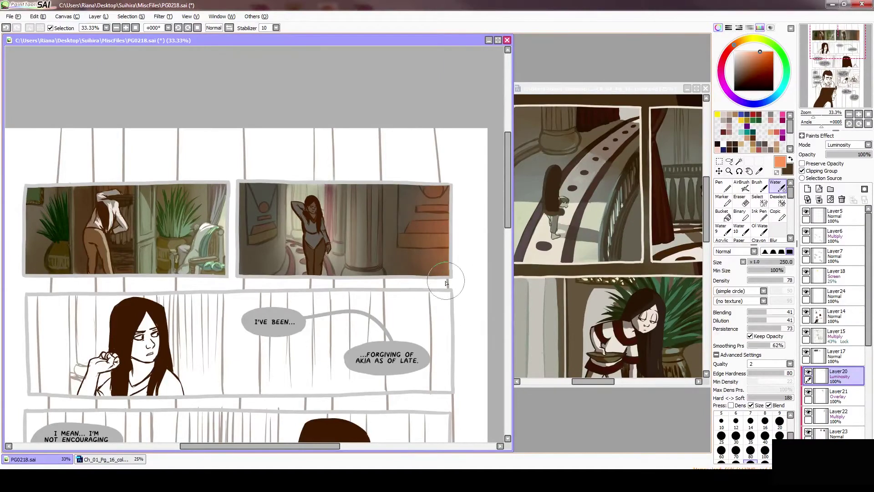
Step: Add orange rim light along the second figure's hair and legs on a new Luminosity layer above Layer18, undoing a stray stroke
{"action": "key", "text": "n"}
{"action": "key", "text": "h"}
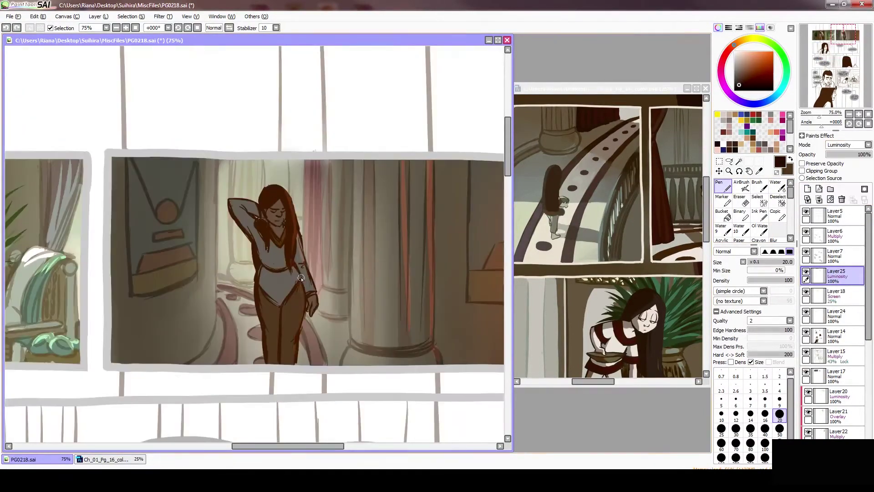
{"action": "key", "text": "ctrl+z"}
{"action": "key", "text": "h"}
{"action": "key", "text": "h"}
{"action": "left_click", "coordinate": [282, 172], "text": "alt"}
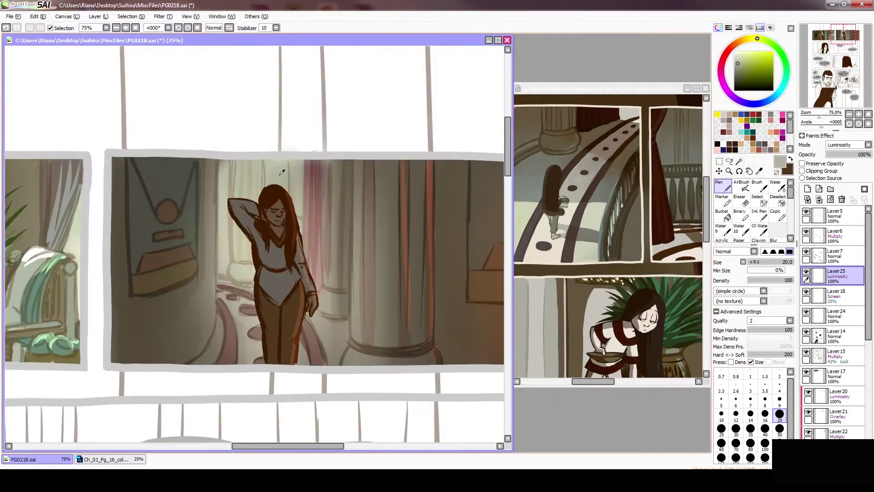
Step: Outline the second figure's arm, head and legs with pale rim light on a new Normal layer, and lower that layer's opacity
{"action": "key", "text": "ctrl+shift+n"}
{"action": "left_click", "coordinate": [240, 204], "text": "alt"}
{"action": "key", "text": "h"}
{"action": "key", "text": "h"}
{"action": "scroll", "coordinate": [241, 205], "scroll_direction": "down", "scroll_amount": 1}
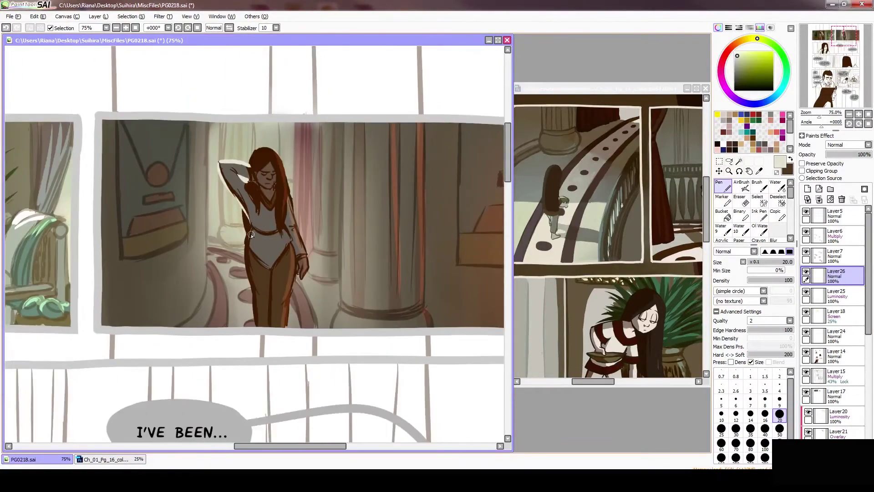
{"action": "key", "text": "h"}
{"action": "key", "text": "h"}
{"action": "left_click_drag", "start_coordinate": [268, 149], "coordinate": [286, 191]}
{"action": "key", "text": "h"}
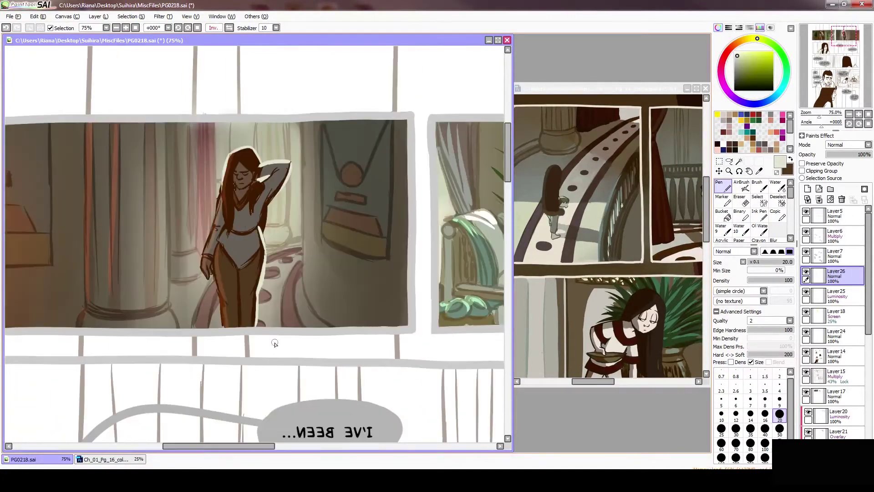
{"action": "key", "text": "h"}
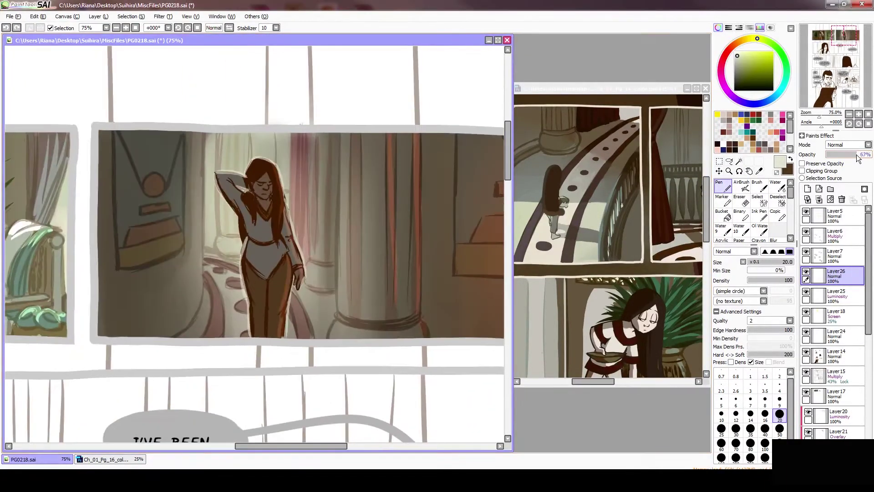
{"action": "scroll", "coordinate": [219, 327], "scroll_direction": "down", "scroll_amount": 3}
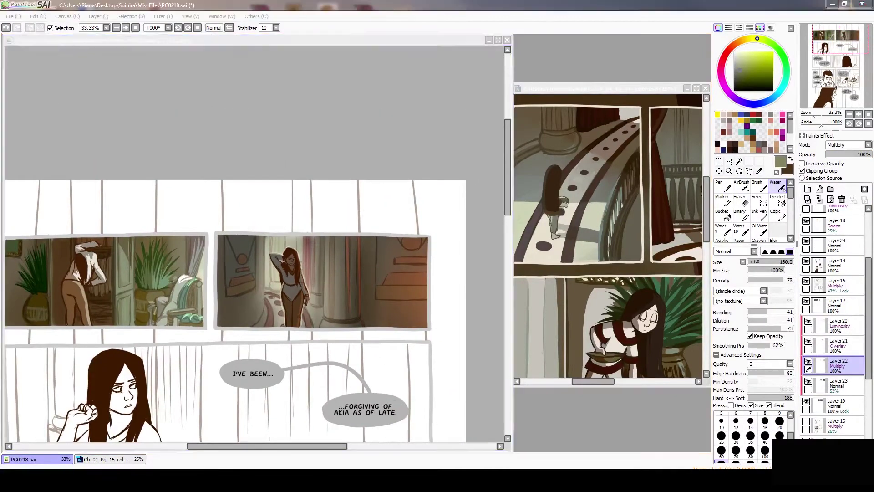
Step: Widen the PG0218 canvas window so that both top panels fit side by side
{"action": "scroll", "coordinate": [371, 378], "scroll_direction": "down", "scroll_amount": 1}
{"action": "scroll", "coordinate": [260, 419], "scroll_direction": "up", "scroll_amount": 1}
{"action": "scroll", "coordinate": [336, 272], "scroll_direction": "up", "scroll_amount": 1}
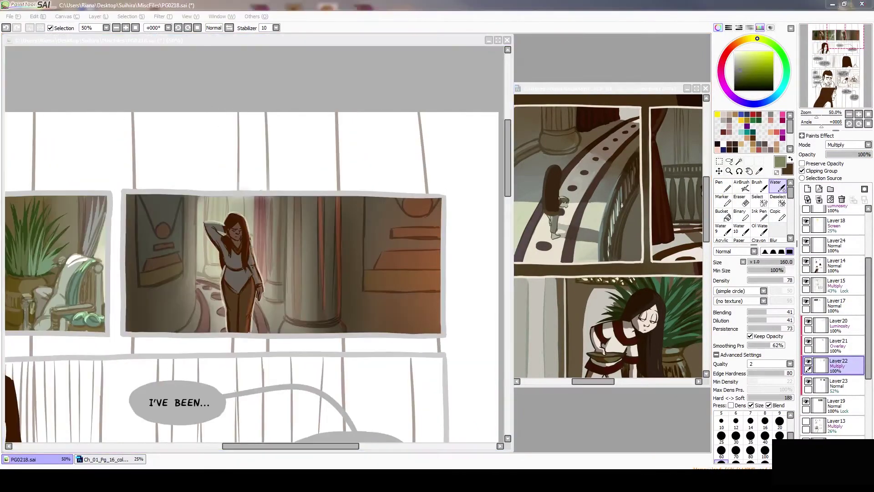
{"action": "scroll", "coordinate": [336, 272], "scroll_direction": "down", "scroll_amount": 1}
{"action": "left_click_drag", "start_coordinate": [513, 246], "coordinate": [703, 246]}
{"action": "scroll", "coordinate": [704, 246], "scroll_direction": "up", "scroll_amount": 1}
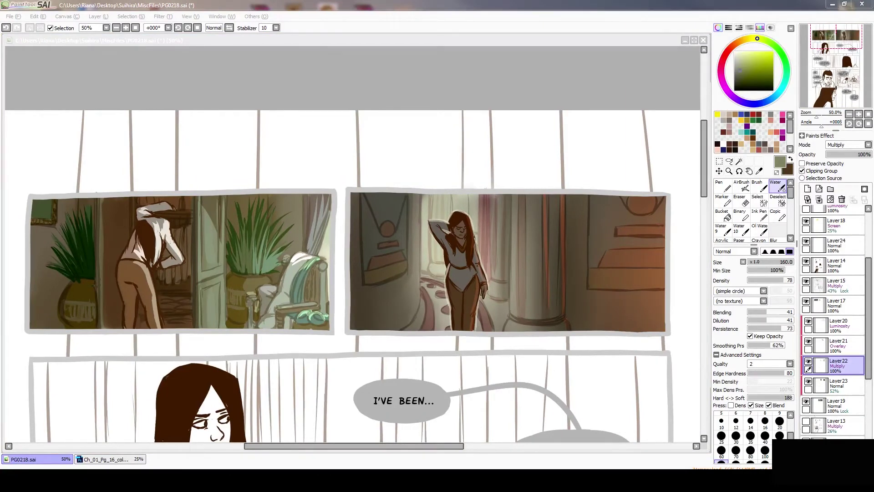
Step: Retouch the second panel's background lines on Layer15 and its figure on Layer17 with colours sampled from the panel
{"action": "left_click", "coordinate": [611, 190], "text": "ctrl"}
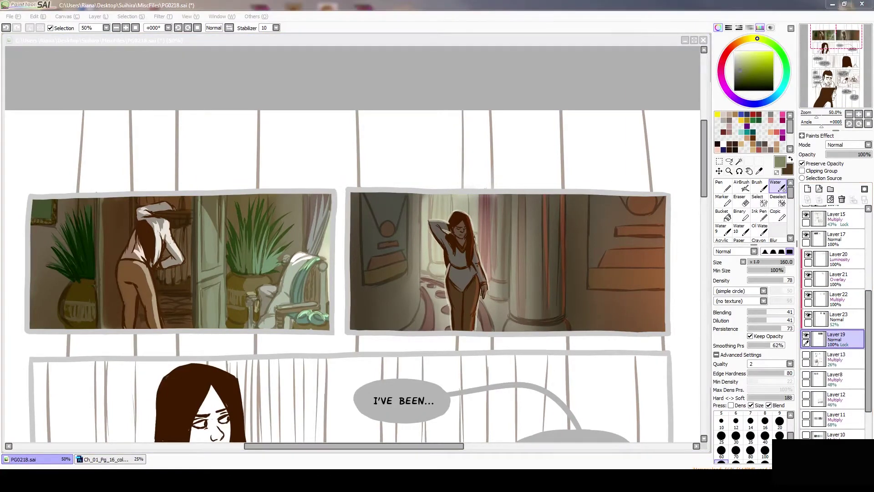
{"action": "key", "text": "n"}
{"action": "left_click", "coordinate": [414, 312], "text": "alt"}
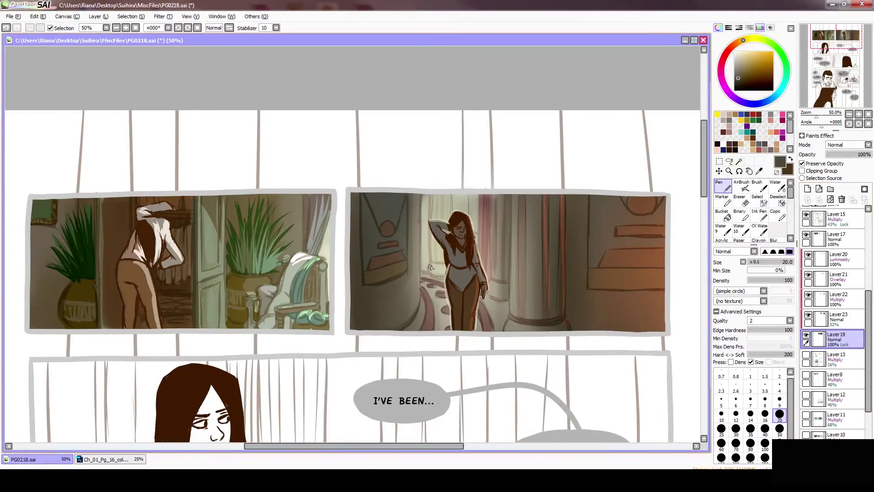
{"action": "left_click", "coordinate": [836, 216]}
{"action": "left_click", "coordinate": [775, 186]}
{"action": "left_click_drag", "start_coordinate": [620, 270], "coordinate": [566, 274]}
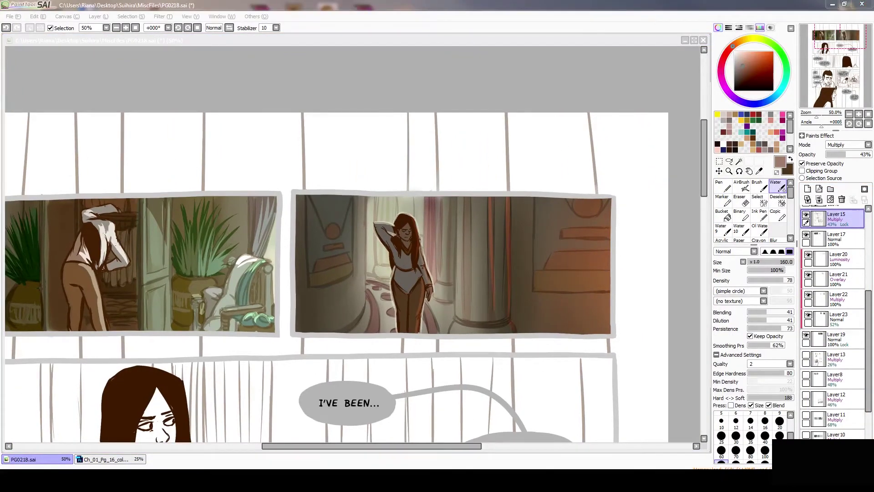
{"action": "key", "text": "n"}
{"action": "left_click", "coordinate": [377, 225], "text": "alt"}
{"action": "left_click", "coordinate": [837, 236]}
{"action": "scroll", "coordinate": [422, 309], "scroll_direction": "down", "scroll_amount": 2}
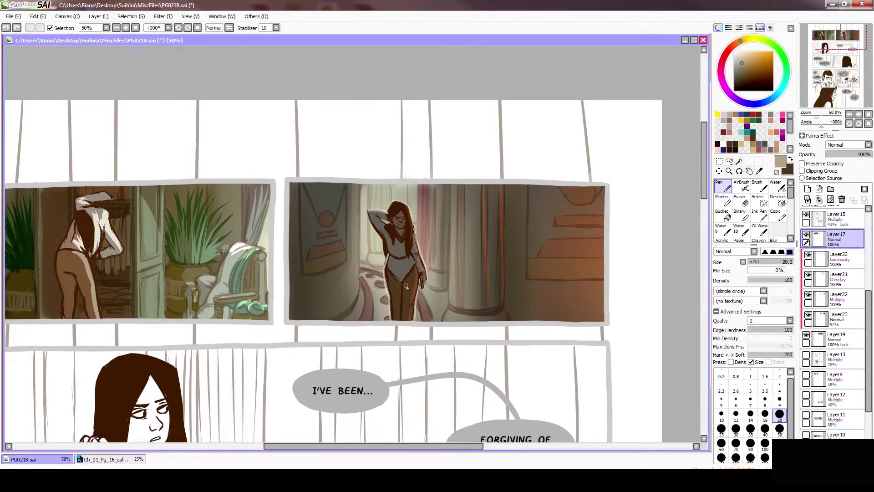
Step: Select the third panel's interior and fill its background with dark brown on Layer19
{"action": "left_click", "coordinate": [836, 339]}
{"action": "left_click", "coordinate": [739, 162]}
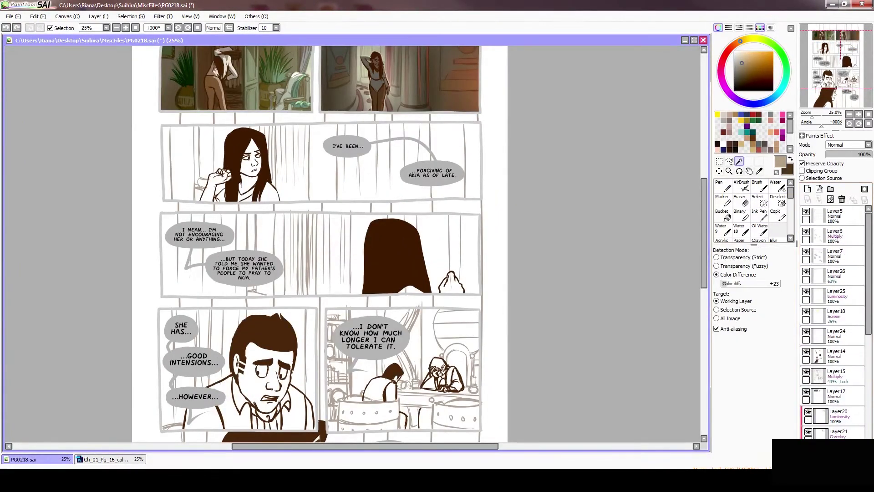
{"action": "left_click", "coordinate": [318, 164]}
{"action": "scroll", "coordinate": [318, 164], "scroll_direction": "up", "scroll_amount": 1}
{"action": "left_click", "coordinate": [723, 214]}
{"action": "key", "text": "x"}
{"action": "left_click", "coordinate": [292, 214]}
Step: Lock Layer19's opacity, select the area around the third panel and paint pale light behind the figure with the Water brush
{"action": "left_click", "coordinate": [803, 163]}
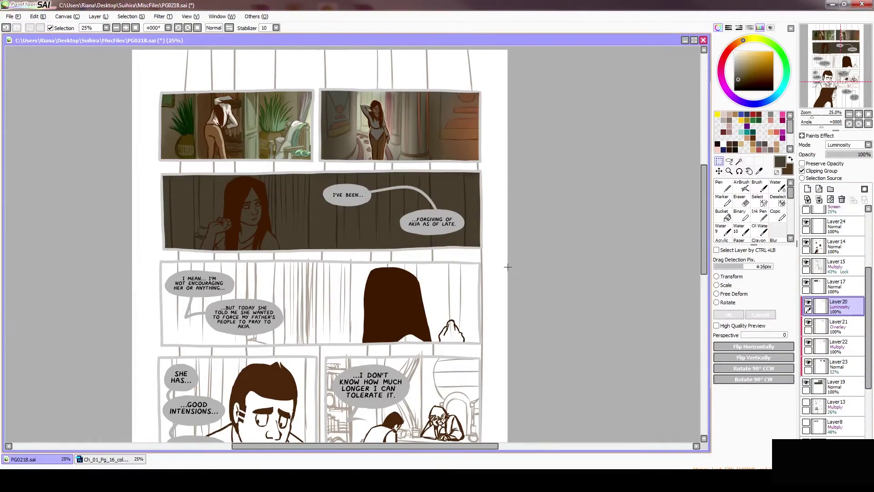
{"action": "left_click", "coordinate": [719, 161]}
{"action": "left_click_drag", "start_coordinate": [144, 168], "coordinate": [496, 277]}
{"action": "left_click", "coordinate": [775, 186]}
{"action": "left_click_drag", "start_coordinate": [191, 213], "coordinate": [216, 168]}
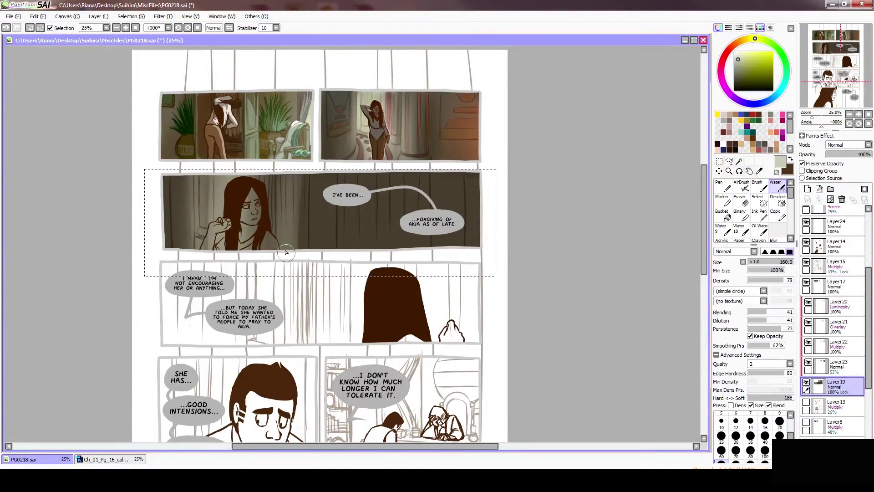
Step: Paint pale and pinkish curtains behind the third panel's figure, using colours sampled from the second panel and the curtains themselves
{"action": "left_click", "coordinate": [402, 106], "text": "alt"}
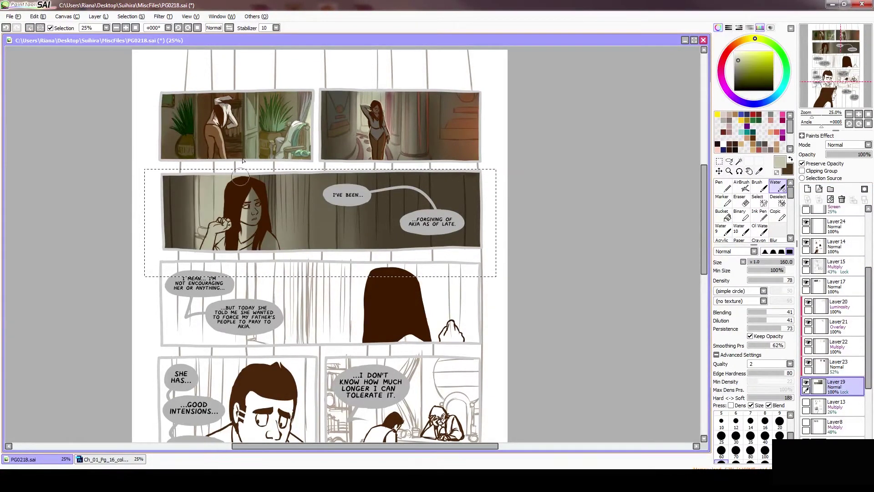
{"action": "key", "text": "n"}
{"action": "left_click", "coordinate": [237, 186], "text": "alt"}
{"action": "left_click", "coordinate": [204, 184], "text": "alt"}
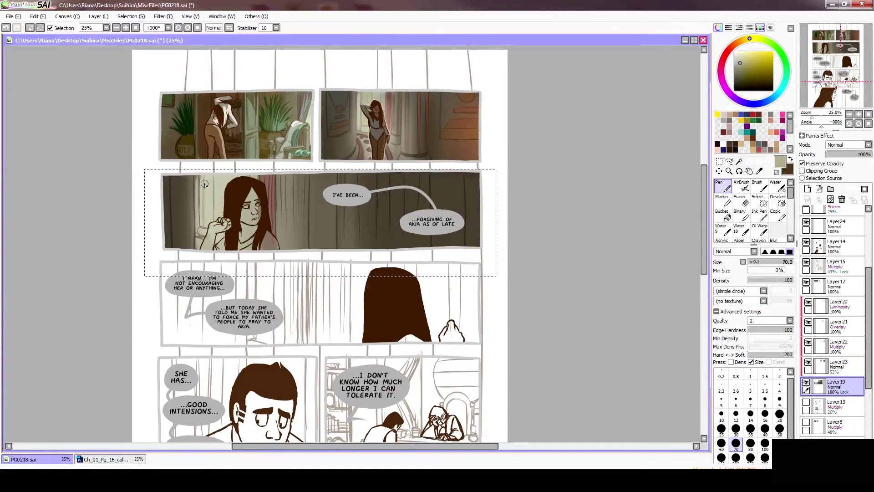
{"action": "left_click", "coordinate": [201, 181], "text": "alt"}
{"action": "key", "text": "w"}
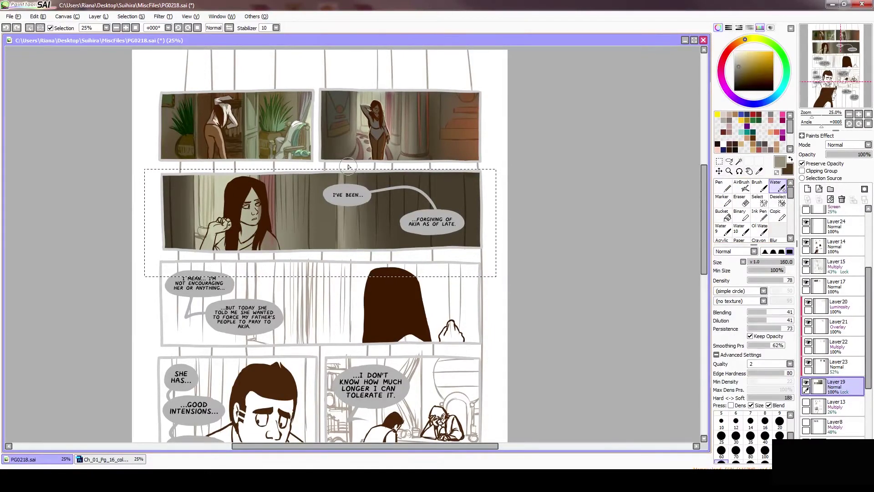
Step: Paint reddish-brown and grey vertical columns across the wall behind the third panel's speech bubbles, blending them with the Water brush
{"action": "left_click", "coordinate": [724, 192]}
{"action": "left_click", "coordinate": [429, 140], "text": "alt"}
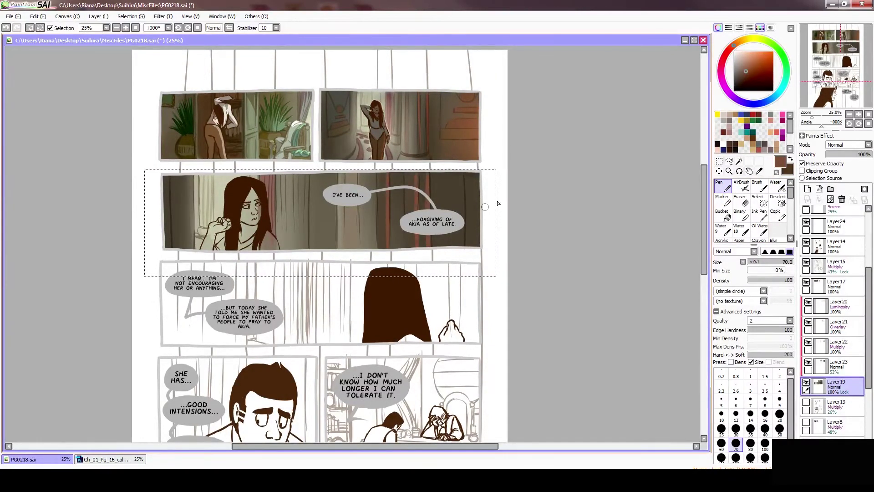
{"action": "left_click", "coordinate": [455, 228], "text": "alt"}
{"action": "key", "text": "w"}
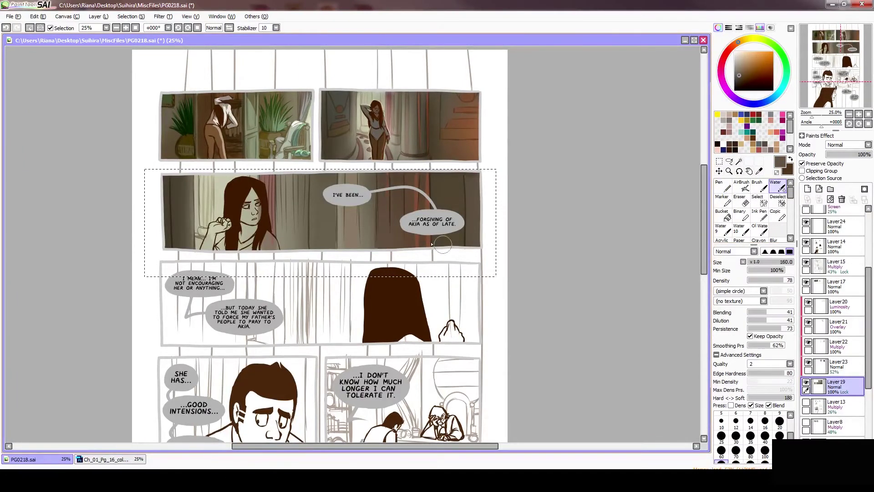
{"action": "left_click", "coordinate": [409, 195], "text": "alt"}
{"action": "key", "text": "n"}
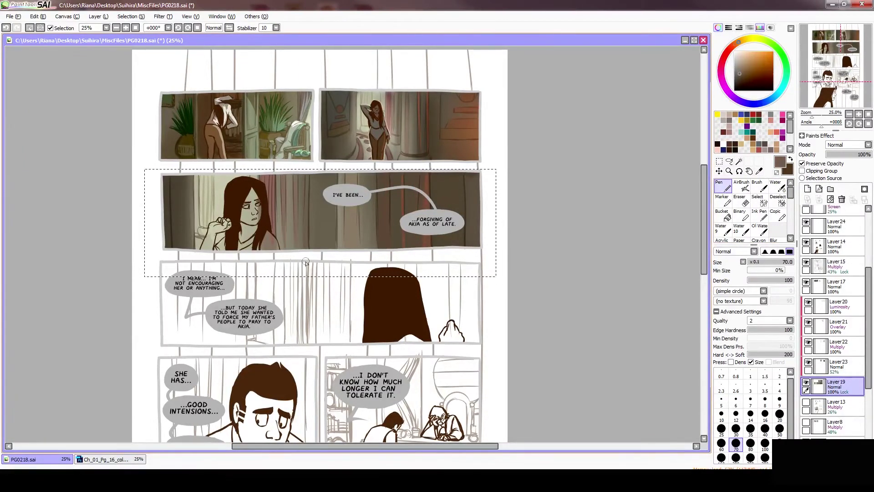
Step: Tint the third panel's background sketch lines reddish brown on Layer15
{"action": "left_click", "coordinate": [306, 263], "text": "alt"}
{"action": "left_click", "coordinate": [833, 267]}
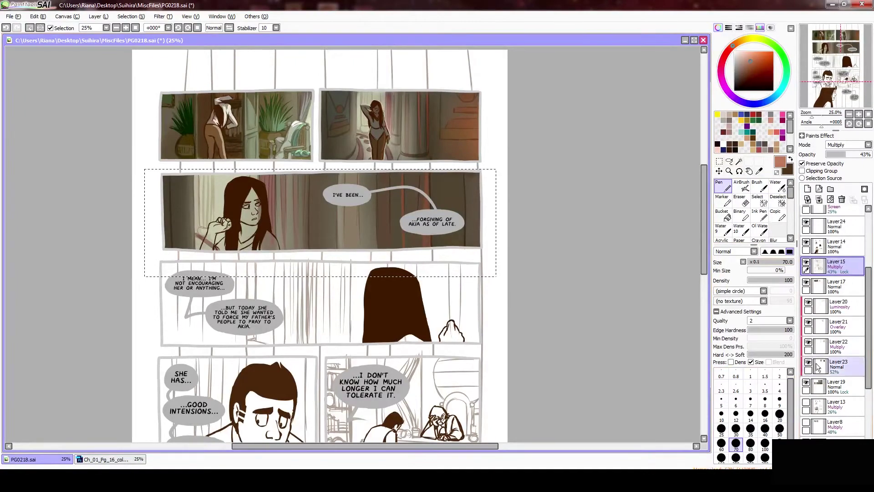
{"action": "left_click", "coordinate": [833, 386]}
Step: Hide Layer19 and colour the third figure's face and hand a dark greyish brown on Layer17
{"action": "left_click", "coordinate": [392, 104], "text": "alt"}
{"action": "left_click", "coordinate": [806, 382]}
{"action": "left_click", "coordinate": [833, 286]}
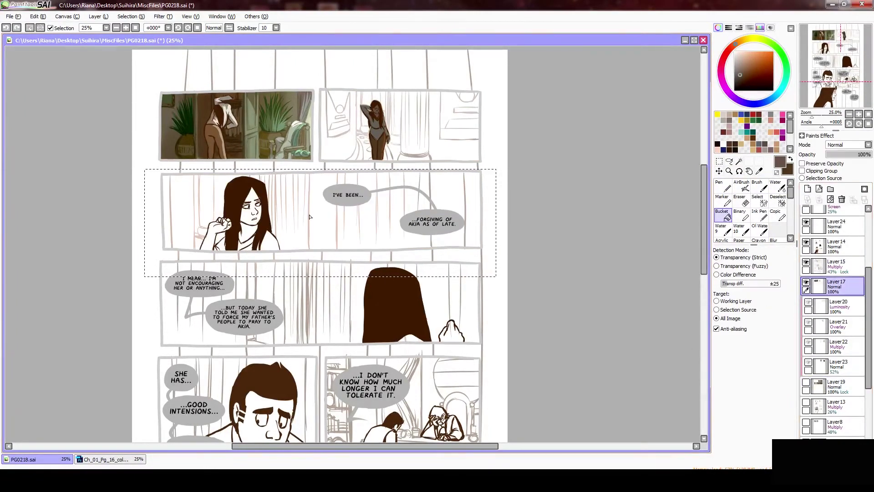
{"action": "scroll", "coordinate": [259, 147], "scroll_direction": "up", "scroll_amount": 1}
{"action": "left_click_drag", "start_coordinate": [409, 319], "coordinate": [415, 328]}
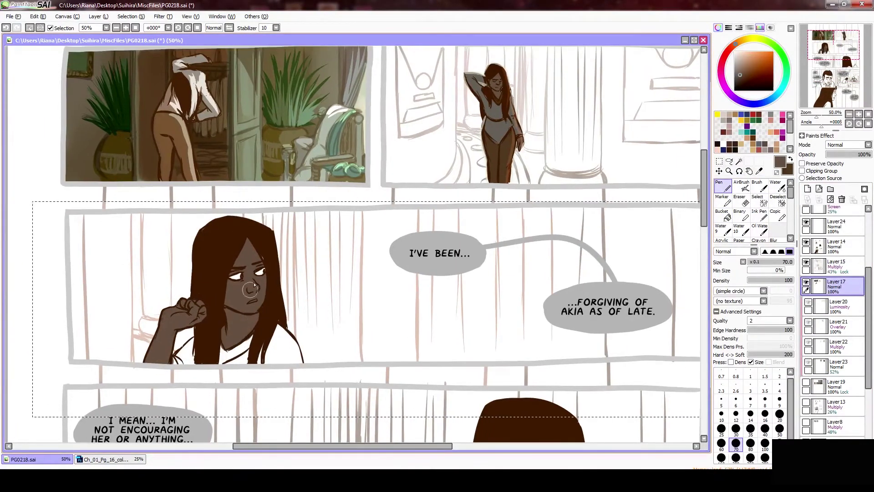
Step: Colour the third figure's shirt grey with a brown collar on Layer17, checking the drawing in mirrored view
{"action": "left_click_drag", "start_coordinate": [163, 347], "coordinate": [283, 350]}
{"action": "key", "text": "h"}
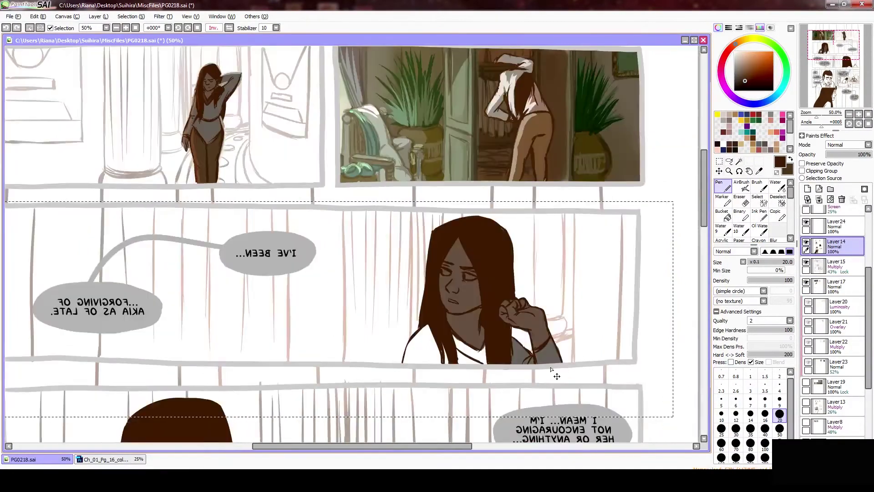
{"action": "key", "text": "h"}
{"action": "left_click_drag", "start_coordinate": [225, 357], "coordinate": [234, 352]}
{"action": "key", "text": "x"}
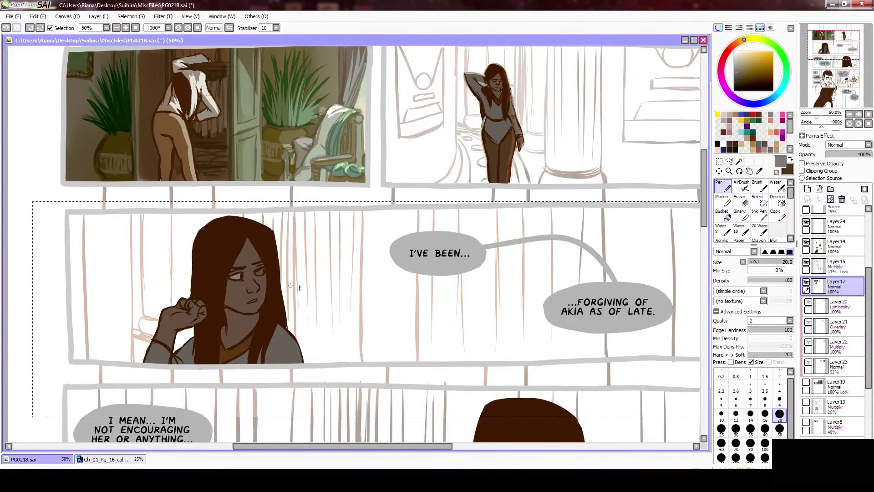
{"action": "key", "text": "x"}
Step: Lock Layer14's opacity and repaint the third figure's hair in reddish brown
{"action": "left_click", "coordinate": [835, 246]}
{"action": "left_click", "coordinate": [802, 163]}
{"action": "left_click_drag", "start_coordinate": [246, 221], "coordinate": [286, 329]}
{"action": "key", "text": "x"}
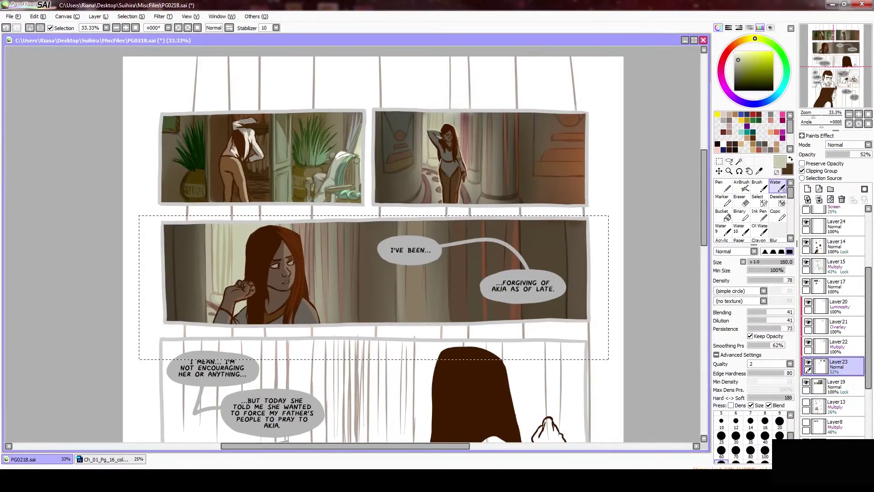
{"action": "key", "text": "x"}
{"action": "left_click", "coordinate": [293, 391], "text": "ctrl"}
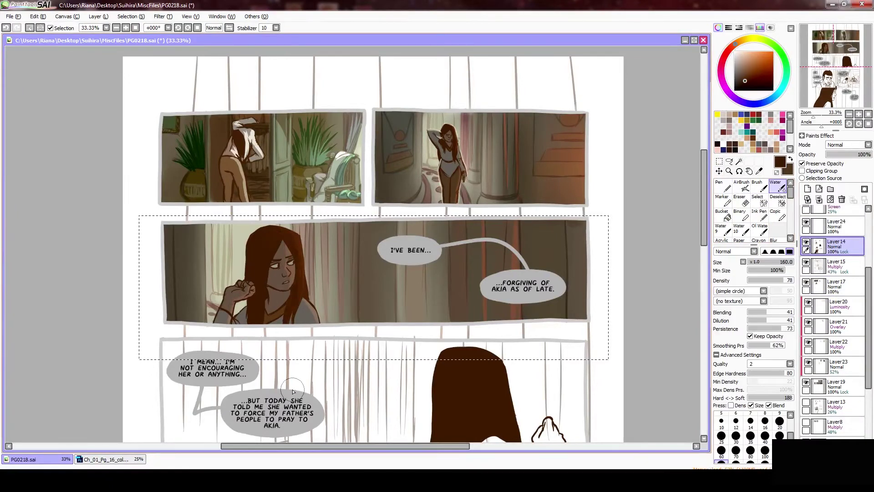
Step: Fill the fourth panel's background with greyish brown on Layer19 and lighten the wall toward its outer ends
{"action": "scroll", "coordinate": [292, 391], "scroll_direction": "down", "scroll_amount": 1}
{"action": "left_click", "coordinate": [454, 360], "text": "ctrl"}
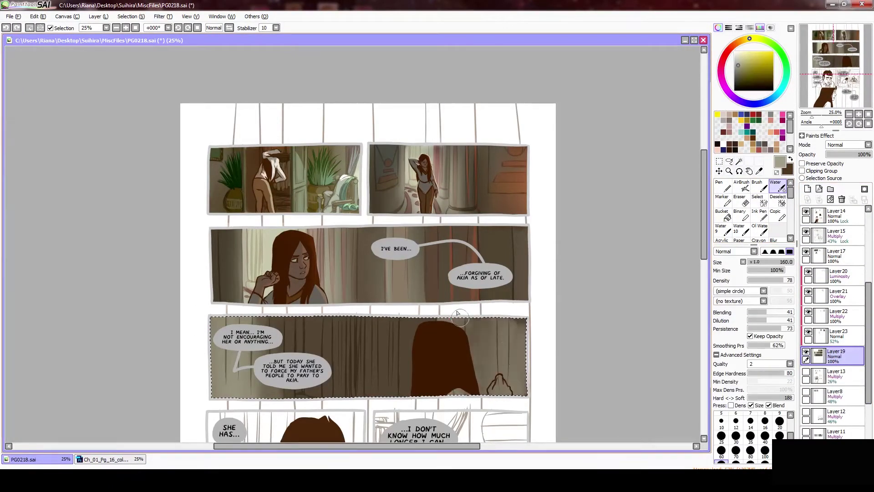
{"action": "scroll", "coordinate": [809, 226], "scroll_direction": "up", "scroll_amount": 2}
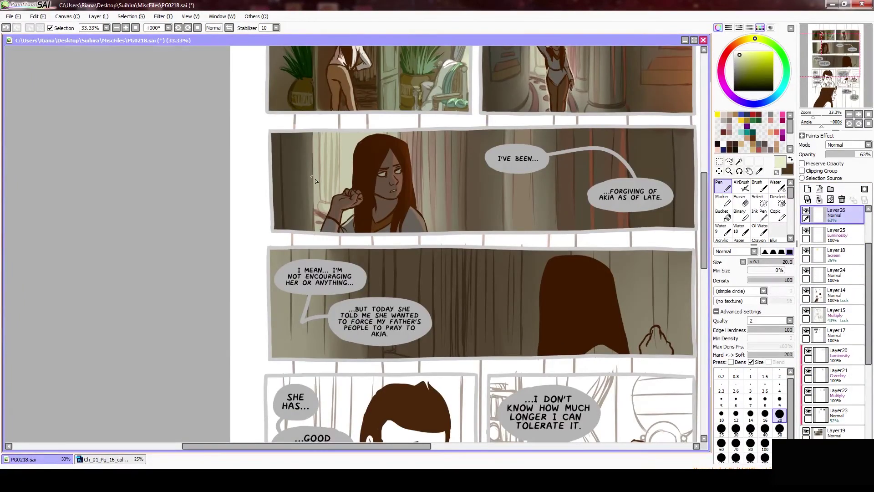
Step: Outline the third figure's arm and shoulder with pale rim light on Layer26, checking it in mirrored view
{"action": "scroll", "coordinate": [316, 180], "scroll_direction": "up", "scroll_amount": 2}
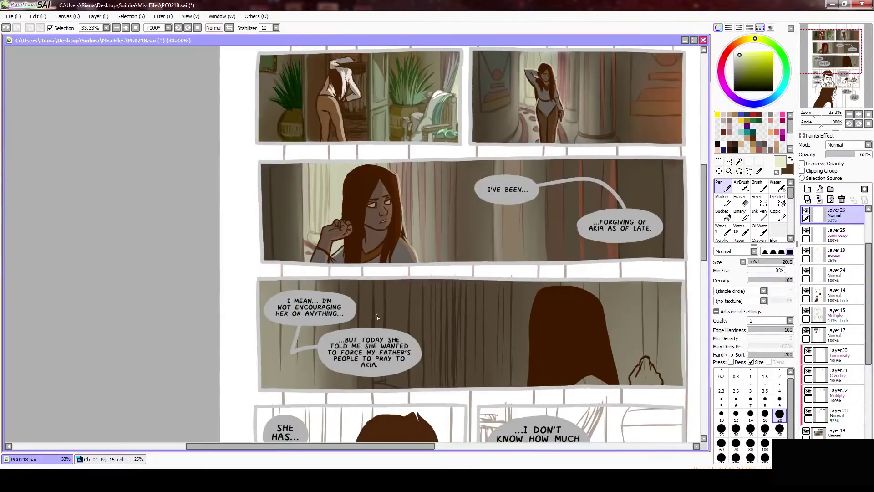
{"action": "key", "text": "h"}
{"action": "key", "text": "h"}
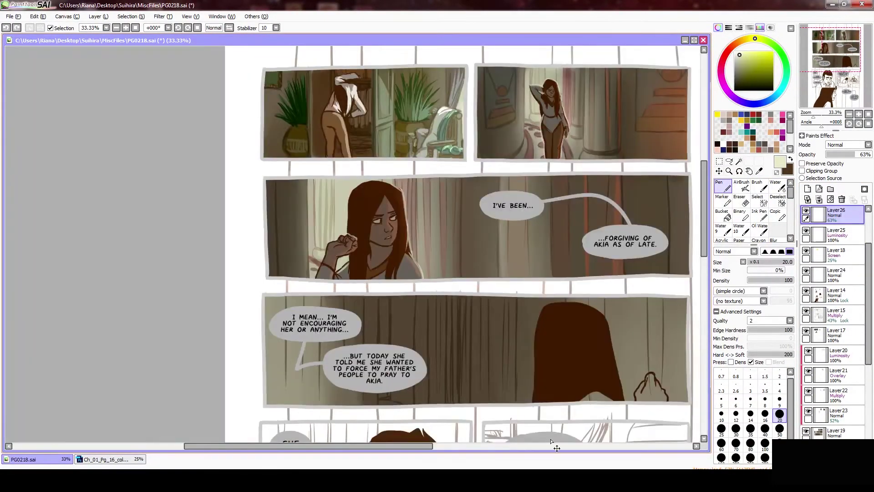
Step: Colour the fourth figure's raised hand in brown skin tone and touch up the clothing beside the hair on Layer17
{"action": "left_click_drag", "start_coordinate": [371, 309], "coordinate": [342, 298]}
{"action": "left_click", "coordinate": [627, 372], "text": "alt"}
{"action": "left_click", "coordinate": [627, 372], "text": "ctrl+shift"}
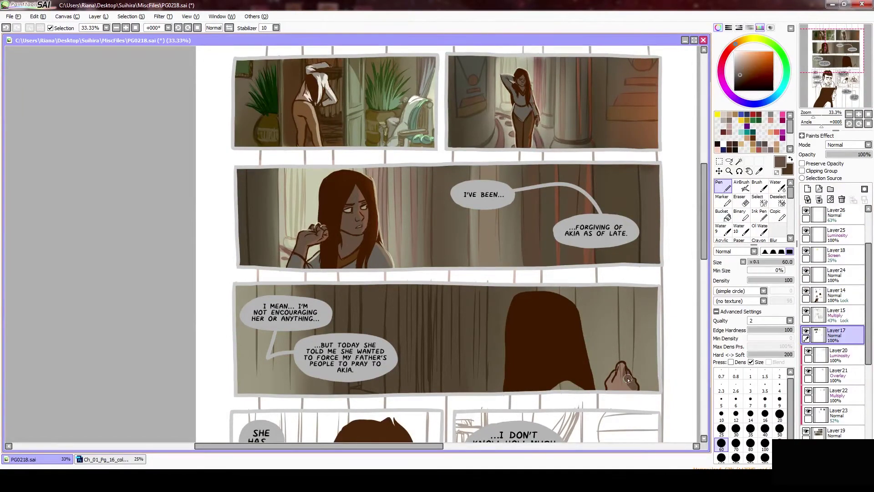
{"action": "left_click", "coordinate": [566, 386], "text": "alt"}
{"action": "left_click", "coordinate": [567, 386], "text": "ctrl+shift"}
Step: Paint a dark reddish-brown wooden post in the middle of the fourth panel and muted vertical stripes along its wall
{"action": "mouse_move", "coordinate": [433, 285]}
{"action": "left_mouse_down"}
{"action": "mouse_move", "coordinate": [421, 392]}
{"action": "mouse_move", "coordinate": [437, 391]}
{"action": "left_mouse_up"}
{"action": "left_click", "coordinate": [426, 361], "text": "ctrl+shift"}
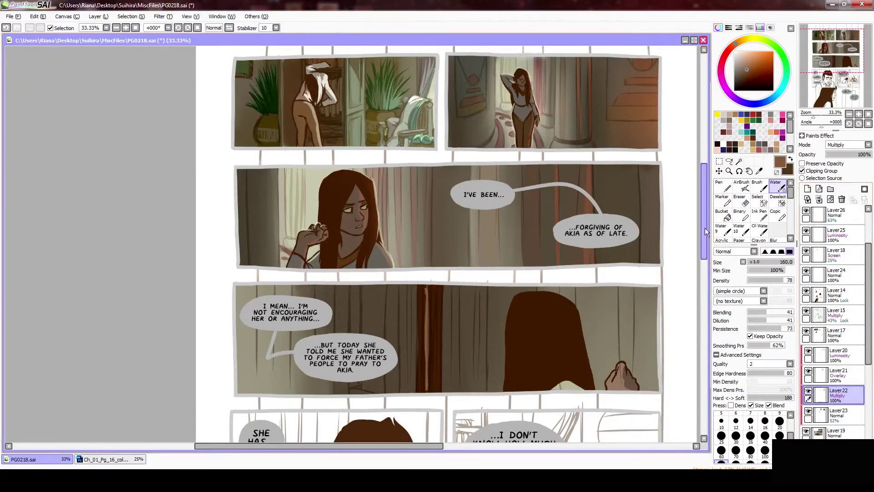
{"action": "left_click", "coordinate": [262, 348], "text": "ctrl+shift"}
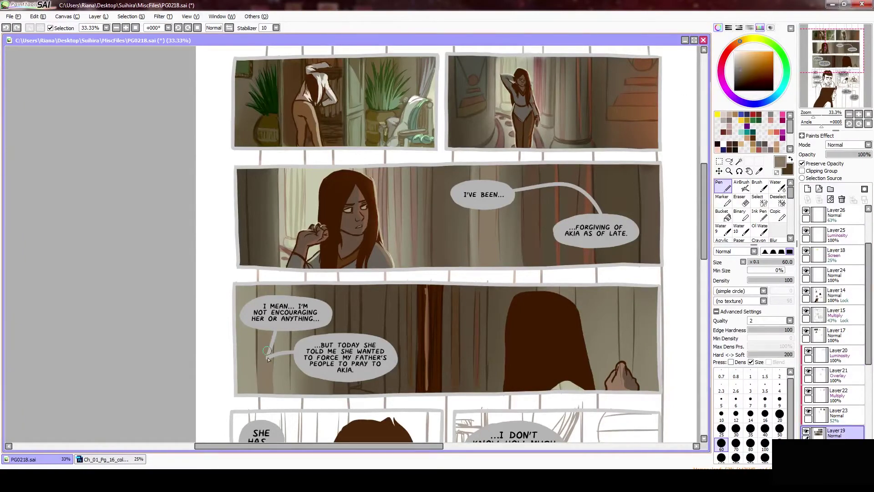
{"action": "left_click", "coordinate": [335, 288], "text": "alt"}
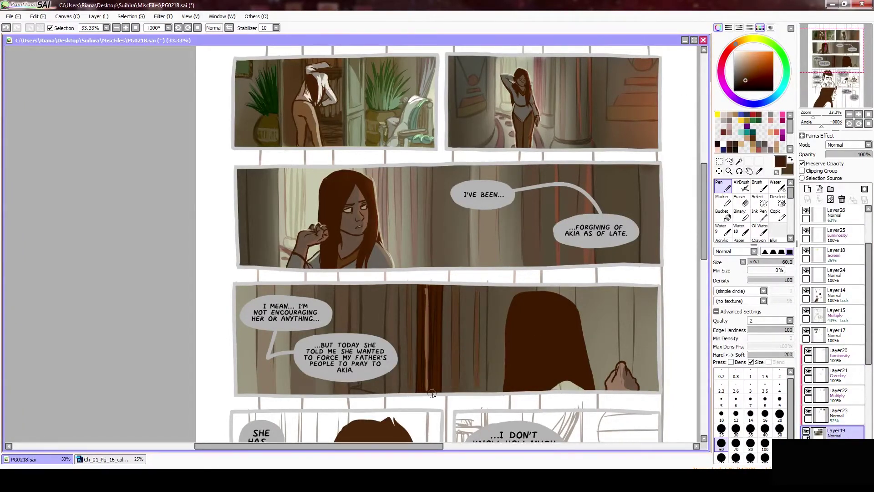
Step: Deepen the shadows on the wall around the fourth panel's wooden post on Layer22 with the Water brush
{"action": "left_click", "coordinate": [445, 417], "text": "ctrl+shift"}
{"action": "key", "text": "w"}
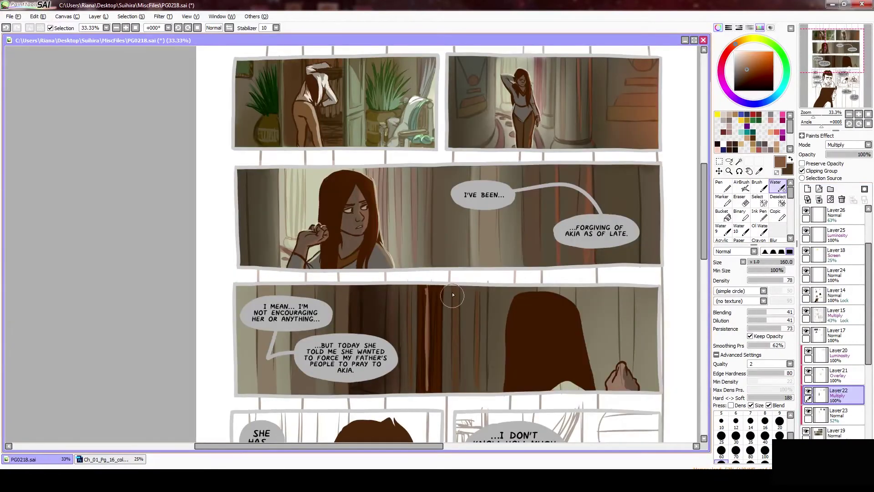
{"action": "left_click", "coordinate": [567, 294], "text": "ctrl+shift"}
{"action": "mouse_move", "coordinate": [482, 296]}
{"action": "left_mouse_down"}
{"action": "mouse_move", "coordinate": [409, 355]}
{"action": "mouse_move", "coordinate": [437, 318]}
{"action": "left_mouse_up"}
Step: Add a clipped layer above Layer22 and glaze warm brown over the fourth panel's wall with the Water brush at 450
{"action": "left_click", "coordinate": [807, 189]}
{"action": "key", "text": "h"}
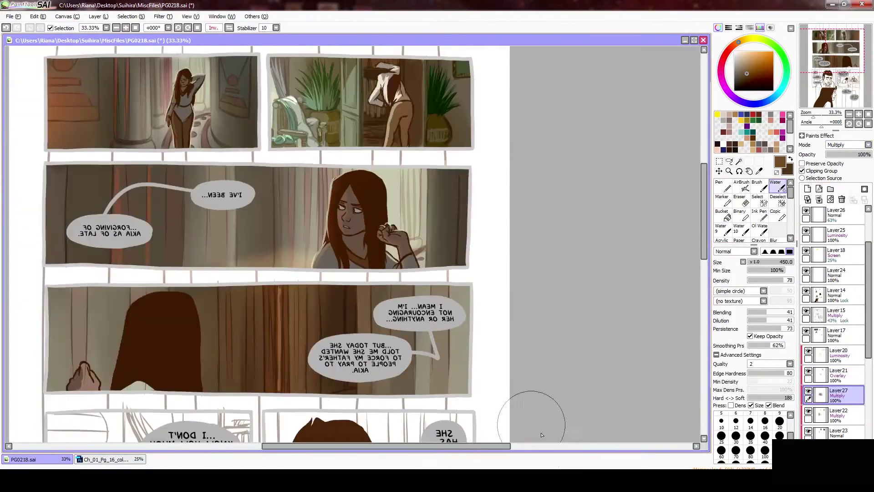
{"action": "key", "text": "e"}
{"action": "key", "text": "h"}
{"action": "scroll", "coordinate": [341, 371], "scroll_direction": "down", "scroll_amount": 2}
Step: Brush an orange glow down the fourth panel's wooden post on Layer20 with the Water brush at 60
{"action": "left_click", "coordinate": [341, 371], "text": "ctrl+shift"}
{"action": "scroll", "coordinate": [341, 371], "scroll_direction": "up", "scroll_amount": 2}
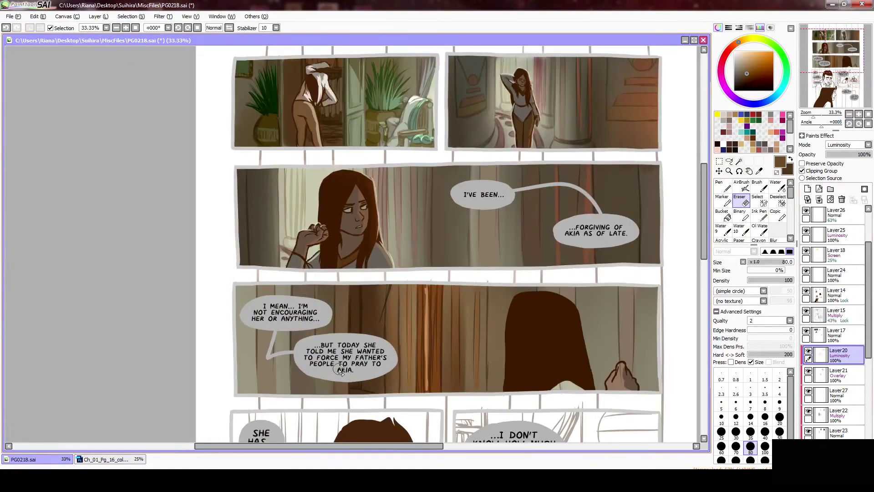
{"action": "key", "text": "w"}
{"action": "mouse_move", "coordinate": [380, 378]}
{"action": "left_mouse_down"}
{"action": "mouse_move", "coordinate": [385, 330]}
{"action": "mouse_move", "coordinate": [391, 377]}
{"action": "left_mouse_up"}
{"action": "left_click_drag", "start_coordinate": [403, 291], "coordinate": [410, 387]}
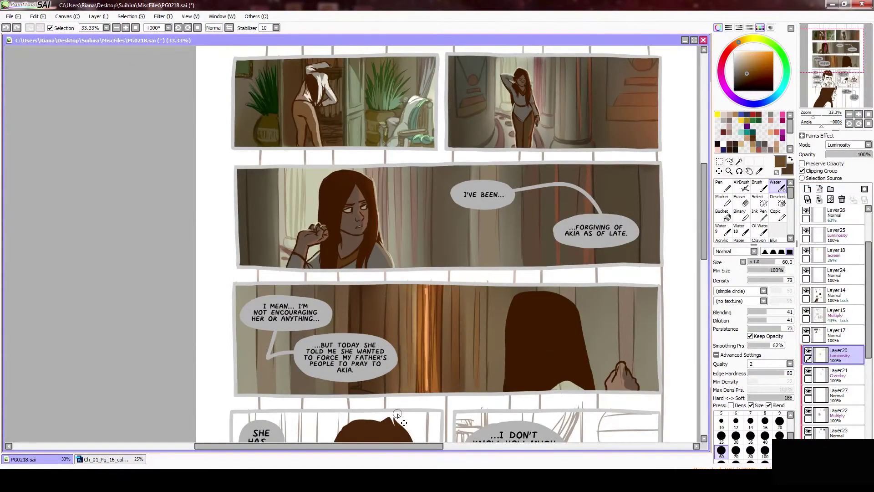
Step: Temporarily hide the clipped effect layers and paint a bright orange strip of light beside the fourth panel's post on Layer19
{"action": "left_click_drag", "start_coordinate": [808, 350], "coordinate": [808, 430]}
{"action": "key", "text": "n"}
{"action": "left_click", "coordinate": [837, 405]}
{"action": "left_click_drag", "start_coordinate": [408, 291], "coordinate": [412, 371]}
{"action": "left_click_drag", "start_coordinate": [808, 381], "coordinate": [808, 301]}
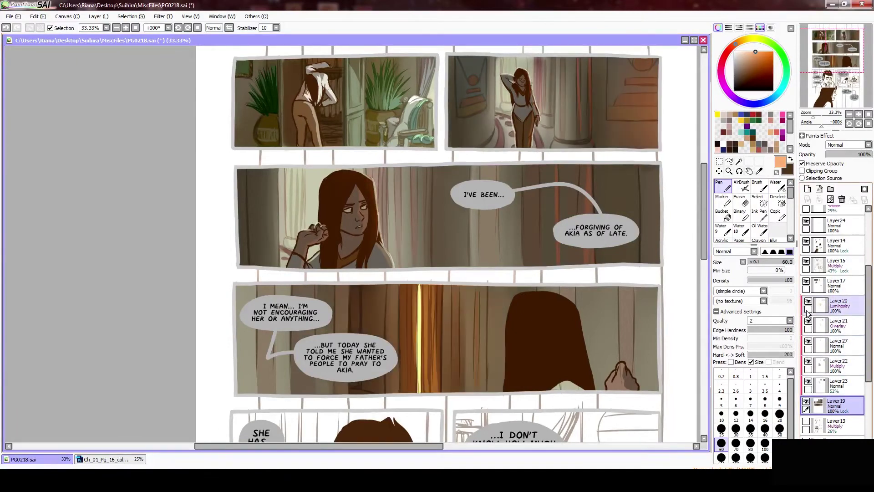
Step: Extend the orange glow across the wall on both sides of the fourth panel's wooden post on Layer20
{"action": "left_click", "coordinate": [837, 303]}
{"action": "left_click", "coordinate": [417, 319], "text": "alt"}
{"action": "left_click_drag", "start_coordinate": [415, 364], "coordinate": [412, 291]}
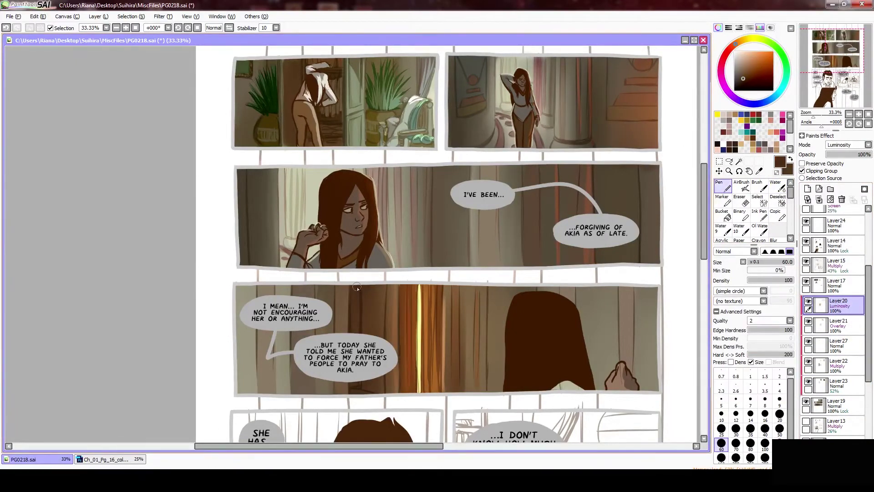
{"action": "key", "text": "c"}
{"action": "mouse_move", "coordinate": [512, 351]}
{"action": "left_mouse_down"}
{"action": "mouse_move", "coordinate": [478, 291]}
{"action": "mouse_move", "coordinate": [471, 389]}
{"action": "left_mouse_up"}
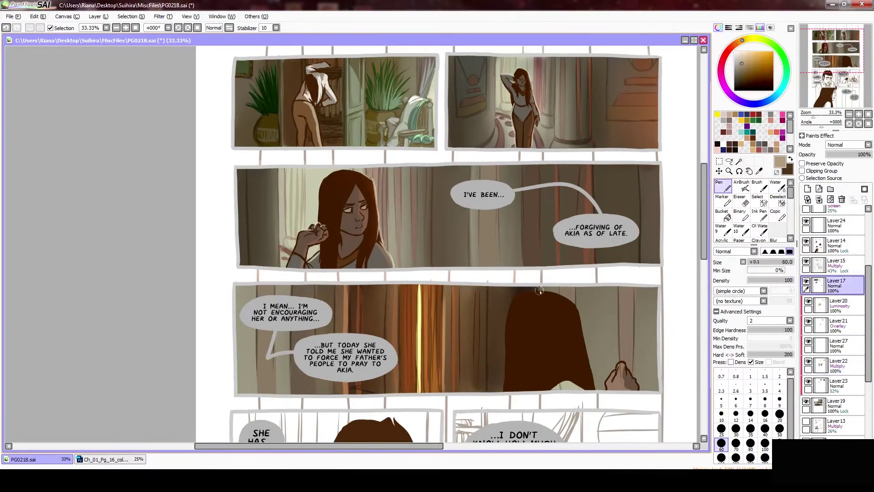
Step: Paint tan highlight streaks into the fourth panel woman's hair and lighten her hair outline on Layer14
{"action": "key", "text": "n"}
{"action": "left_click", "coordinate": [539, 292], "text": "alt"}
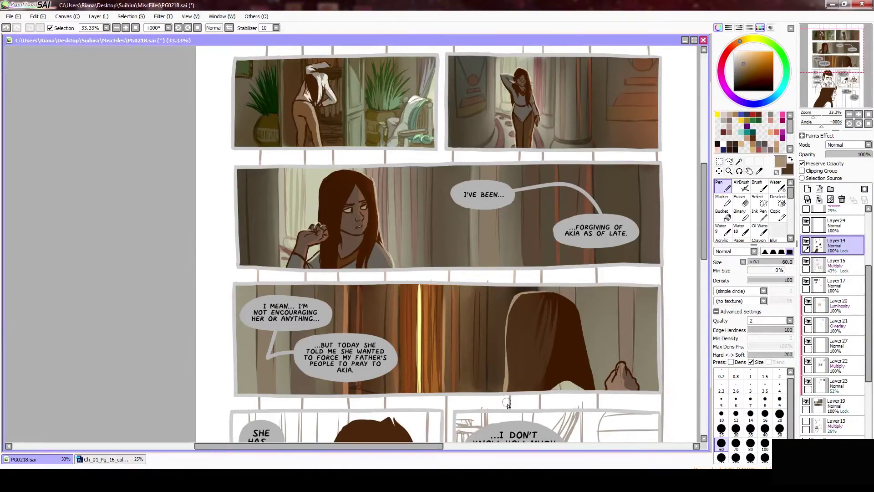
{"action": "left_click", "coordinate": [838, 364]}
{"action": "left_click", "coordinate": [838, 265]}
Step: Add pale rim light to the woman's raised hand in the third panel on Layer17
{"action": "left_click", "coordinate": [838, 284]}
{"action": "left_click", "coordinate": [281, 230], "text": "alt"}
{"action": "scroll", "coordinate": [281, 230], "scroll_direction": "up", "scroll_amount": 4}
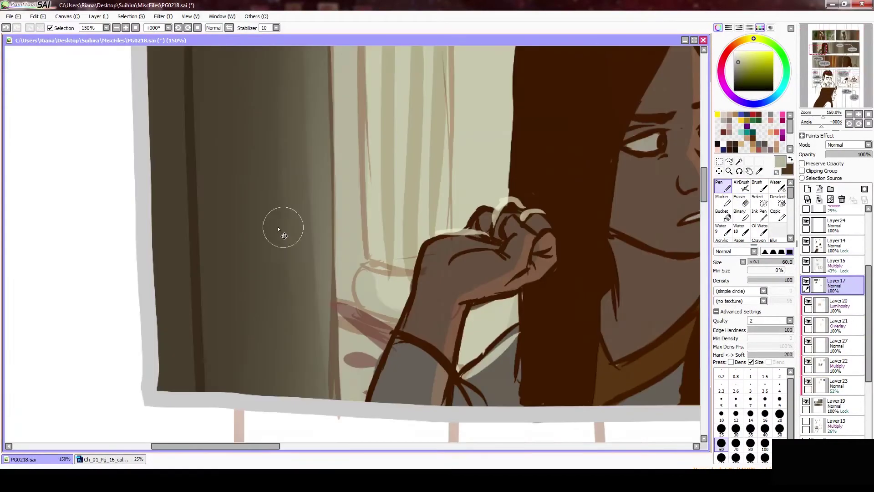
{"action": "scroll", "coordinate": [278, 229], "scroll_direction": "down", "scroll_amount": 4}
{"action": "scroll", "coordinate": [525, 228], "scroll_direction": "down", "scroll_amount": 1}
Step: Widen the golden strip of light beside the fourth panel's post and save the page
{"action": "left_click", "coordinate": [441, 407], "text": "alt"}
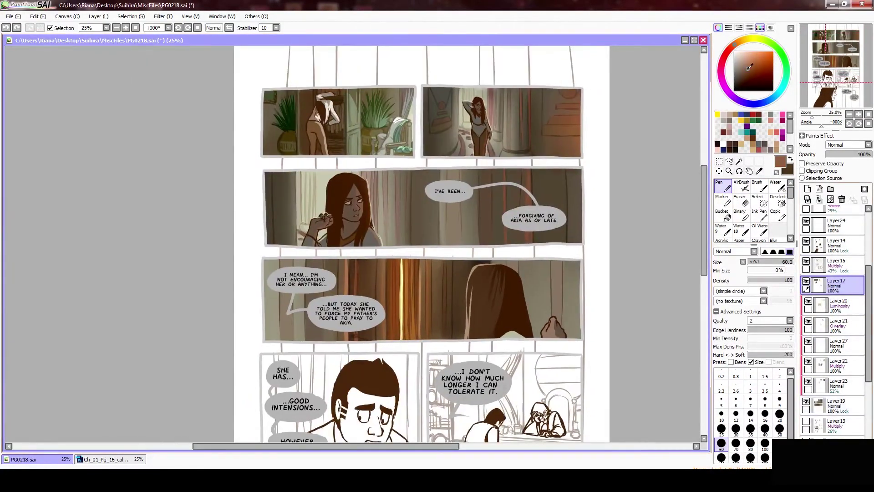
{"action": "left_click", "coordinate": [391, 321], "text": "alt"}
{"action": "key", "text": "e"}
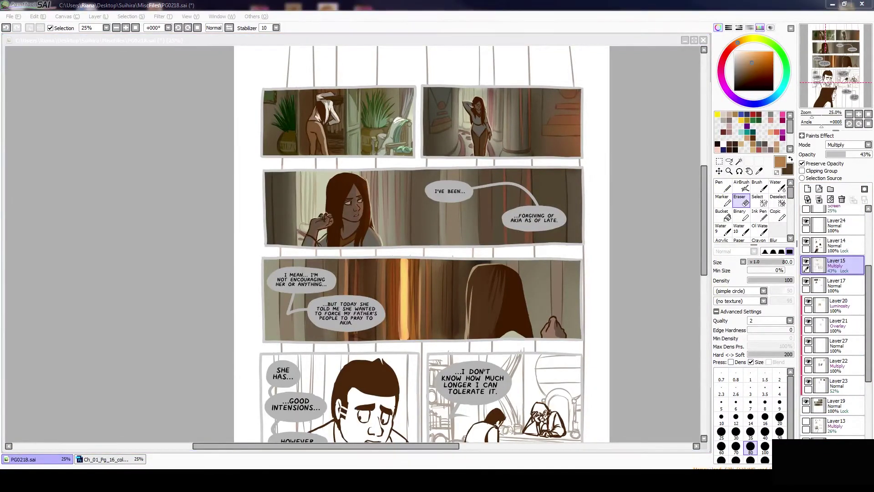
{"action": "key", "text": "ctrl+s"}
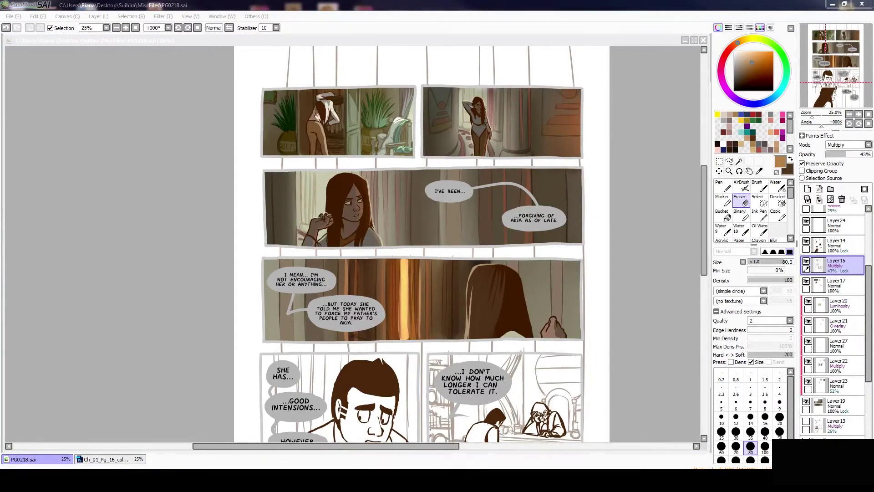
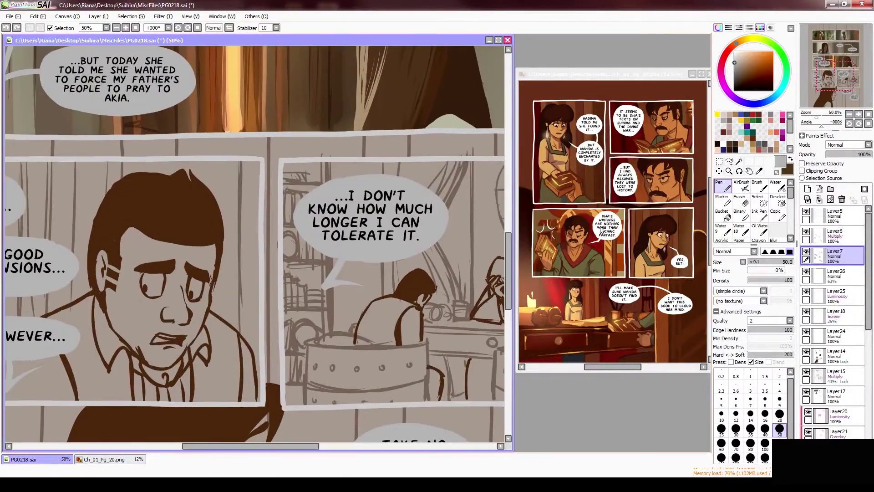
Step: Fill the fifth panel man's shirt with magenta and his collar with orange on Layer17
{"action": "key", "text": "g"}
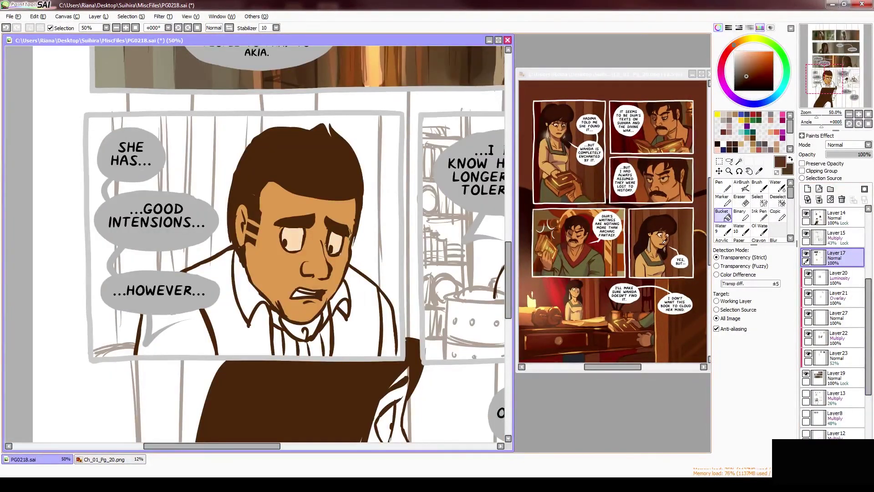
{"action": "left_click", "coordinate": [301, 337]}
{"action": "key", "text": "n"}
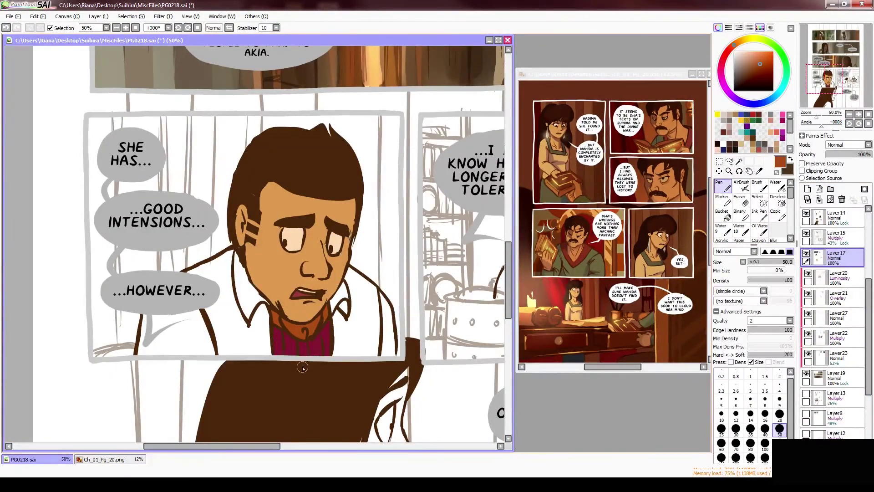
Step: Fill the fifth panel man's jacket with grey-brown and recolour his striped shirt a muted red on Layer17
{"action": "key", "text": "g"}
{"action": "left_click", "coordinate": [261, 339]}
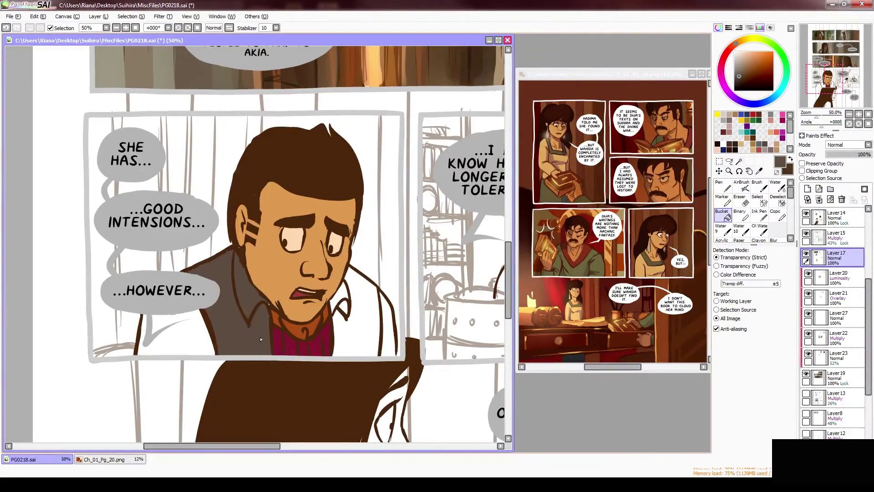
{"action": "left_click", "coordinate": [178, 337]}
{"action": "left_click", "coordinate": [360, 319]}
{"action": "left_click", "coordinate": [610, 256], "text": "alt"}
{"action": "key", "text": "n"}
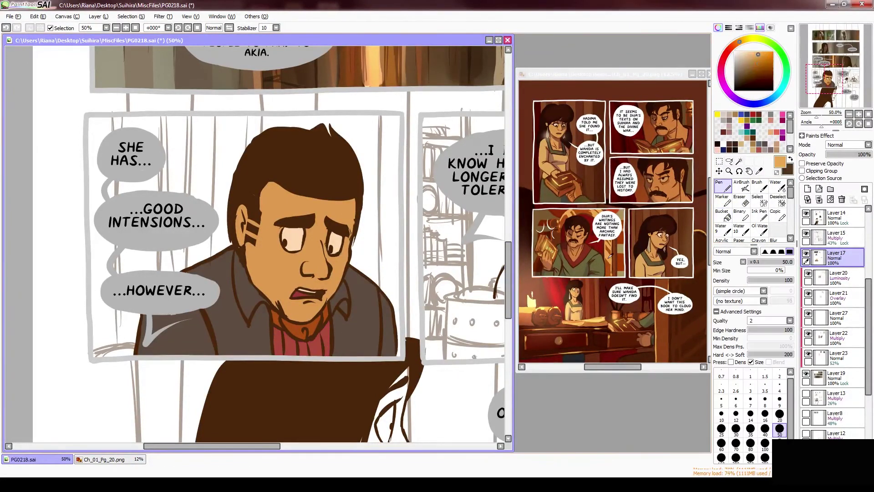
Step: Shade the fifth panel man's face in reddish brown and his jacket in dark grey with the Pen at 50
{"action": "left_click", "coordinate": [737, 78]}
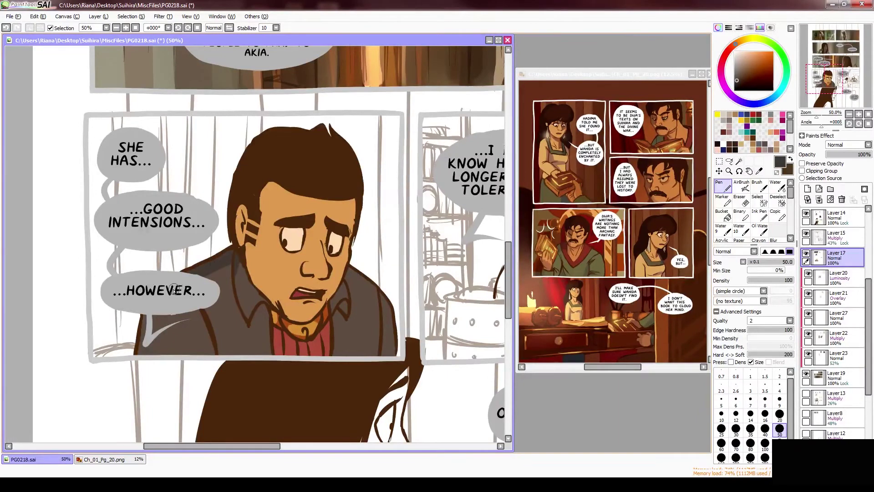
{"action": "left_click_drag", "start_coordinate": [262, 179], "coordinate": [250, 289]}
{"action": "mouse_move", "coordinate": [252, 212]}
{"action": "left_mouse_down"}
{"action": "mouse_move", "coordinate": [239, 246]}
{"action": "mouse_move", "coordinate": [266, 289]}
{"action": "left_mouse_up"}
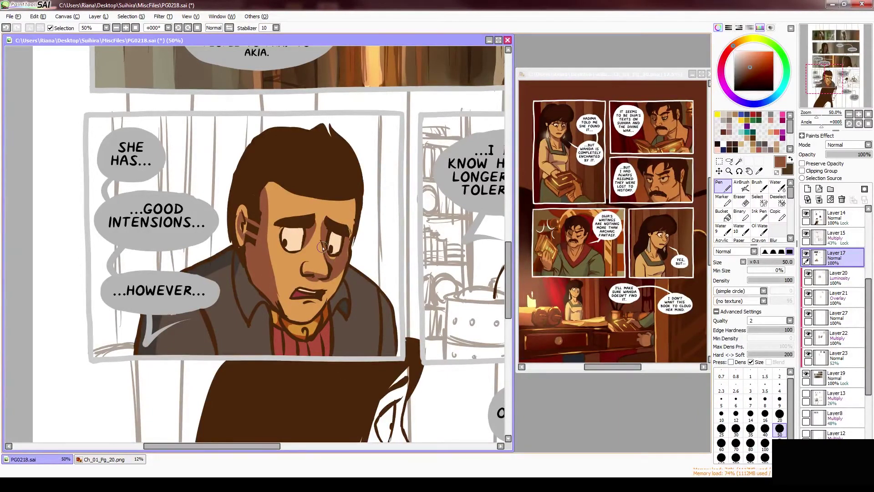
{"action": "left_click", "coordinate": [284, 313], "text": "alt"}
{"action": "left_click_drag", "start_coordinate": [352, 273], "coordinate": [389, 343]}
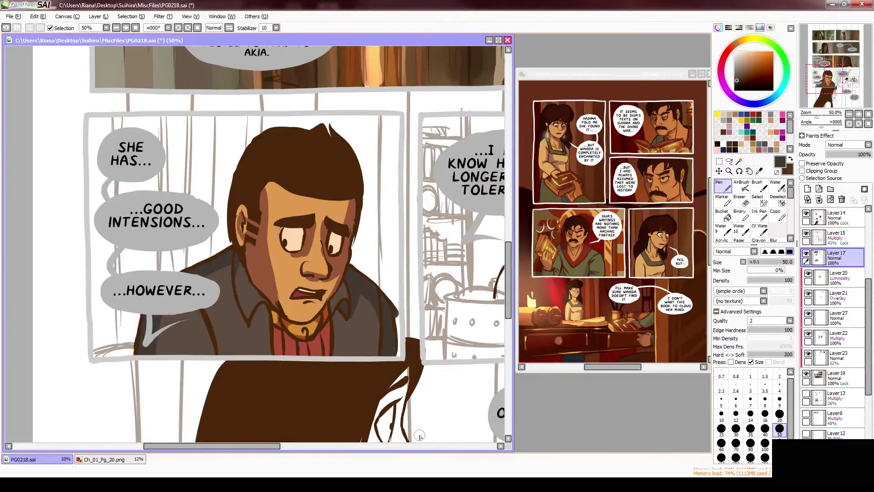
{"action": "left_click", "coordinate": [273, 252], "text": "alt"}
{"action": "key", "text": "h"}
{"action": "key", "text": "h"}
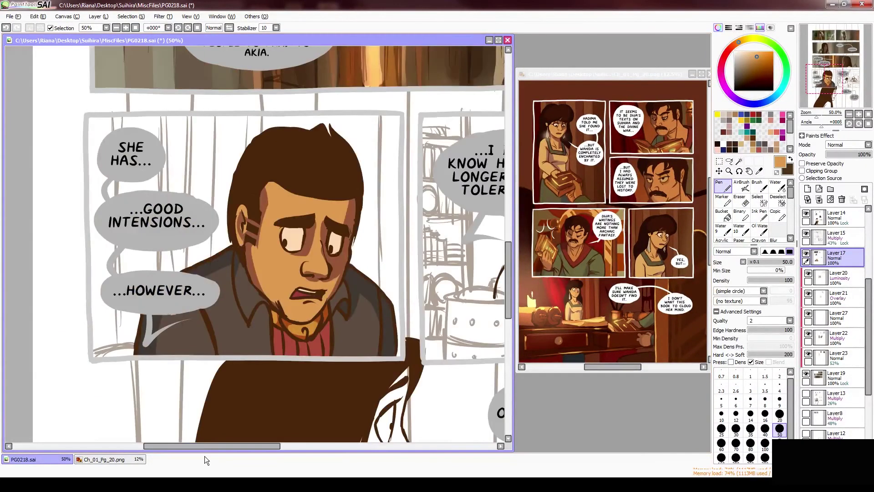
Step: Select the part of the fifth panel behind the speech bubbles and fill it with dark red on Layer19
{"action": "key", "text": "ctrl+t"}
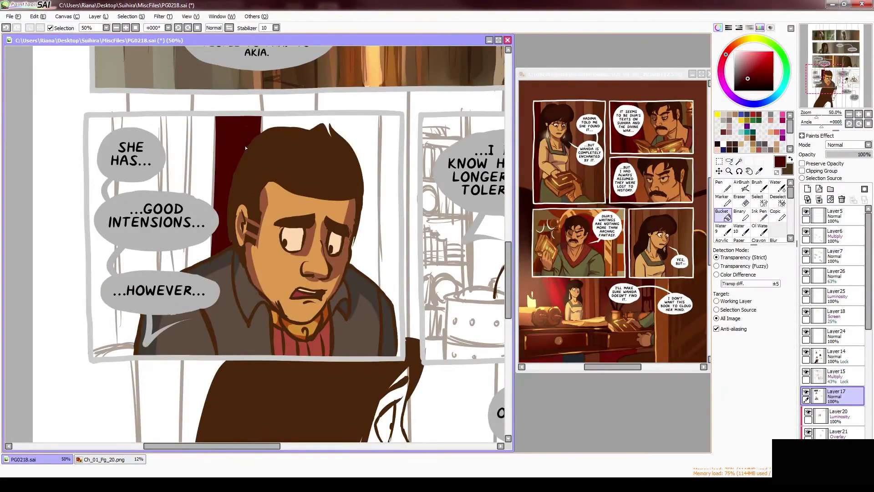
{"action": "left_click", "coordinate": [250, 336], "text": "ctrl"}
{"action": "left_click_drag", "start_coordinate": [250, 336], "coordinate": [263, 361]}
{"action": "key", "text": "Return"}
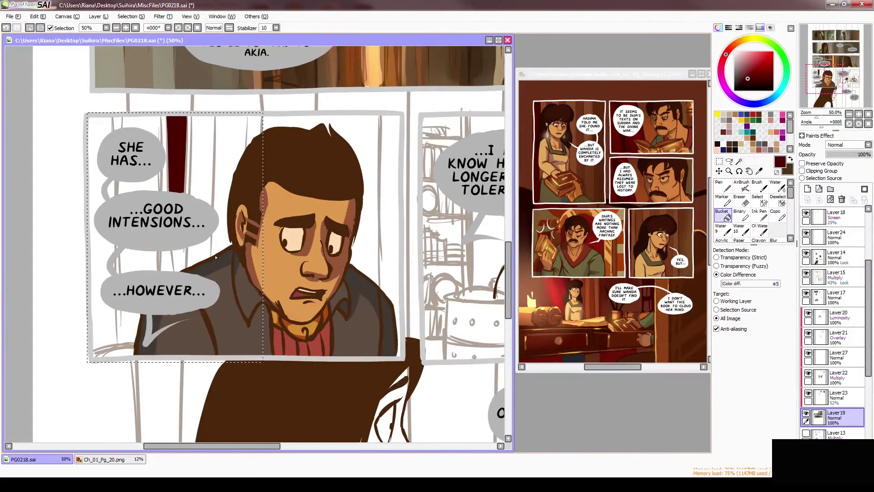
{"action": "left_click", "coordinate": [775, 185]}
Step: Paint dark and bright red folds into the fifth panel's curtain on Layer19 with the Pen at 50
{"action": "key", "text": "n"}
{"action": "left_click", "coordinate": [212, 169], "text": "alt"}
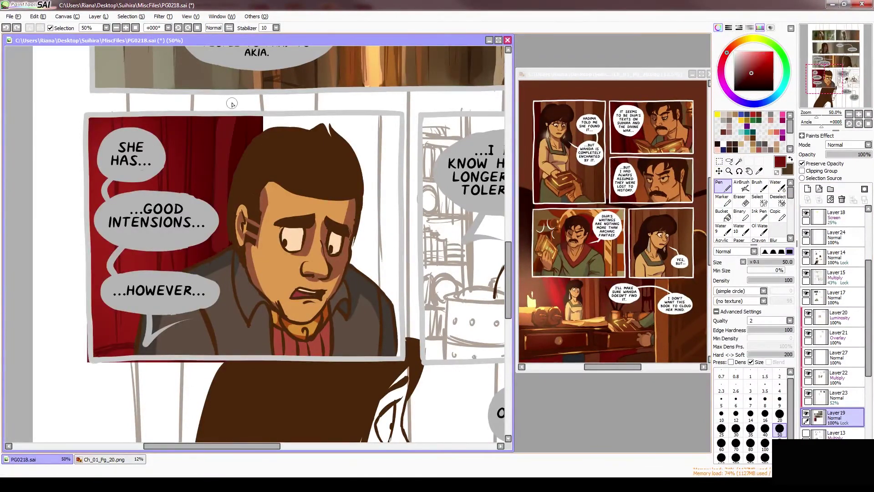
{"action": "left_click_drag", "start_coordinate": [174, 124], "coordinate": [165, 191]}
{"action": "left_click_drag", "start_coordinate": [124, 314], "coordinate": [118, 341]}
{"action": "left_click_drag", "start_coordinate": [98, 118], "coordinate": [98, 332]}
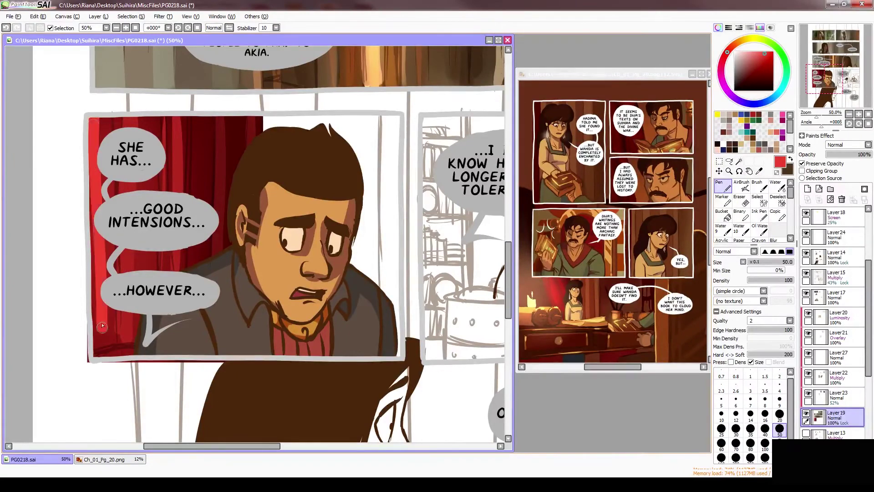
{"action": "left_click_drag", "start_coordinate": [99, 173], "coordinate": [100, 358]}
{"action": "left_click_drag", "start_coordinate": [105, 232], "coordinate": [104, 353]}
Step: Fill the rest of the fifth panel's background using reference page colours, and streak it with brown and dark red on Layer19
{"action": "left_click", "coordinate": [557, 293], "text": "alt"}
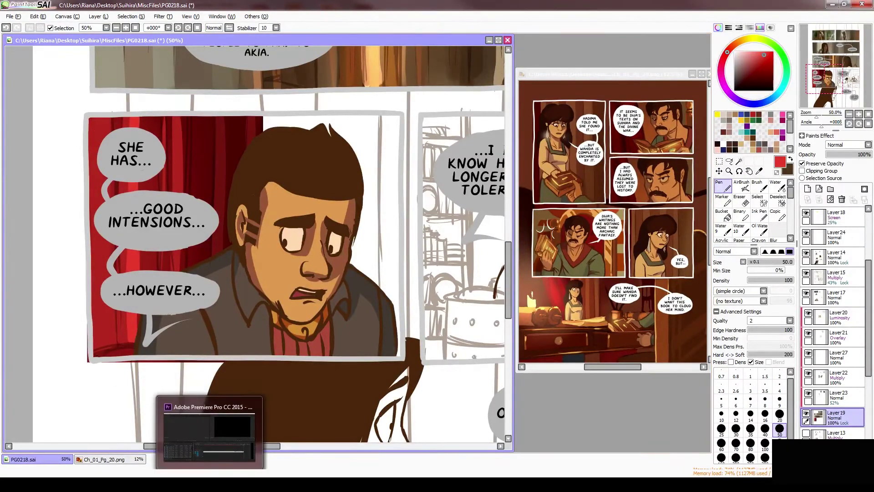
{"action": "key", "text": "b"}
{"action": "left_click", "coordinate": [319, 191]}
{"action": "left_click", "coordinate": [563, 266], "text": "alt"}
{"action": "left_click", "coordinate": [387, 227]}
{"action": "key", "text": "n"}
{"action": "left_click", "coordinate": [803, 163]}
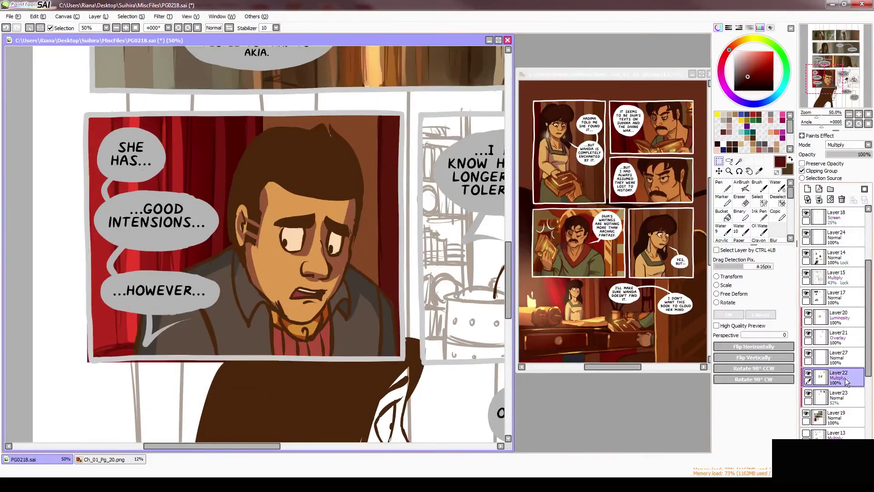
{"action": "left_click_drag", "start_coordinate": [355, 116], "coordinate": [364, 282]}
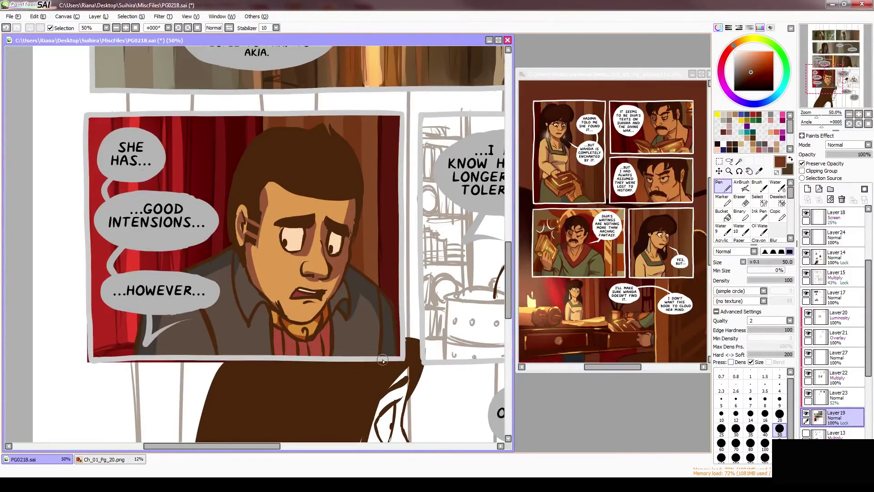
Step: Brush warm yellow light over the fifth panel's man on Layer25 with the Water brush at 300, and deepen the shadows on Layer22
{"action": "key", "text": "w"}
{"action": "key", "text": "n"}
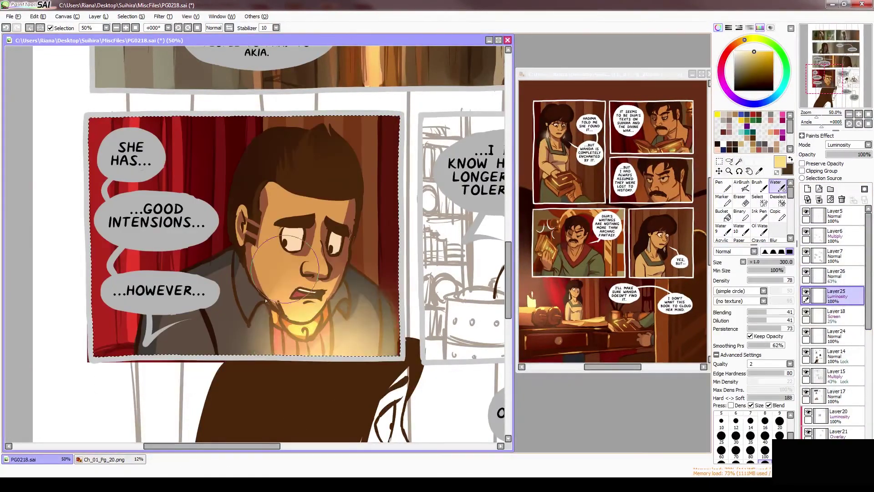
{"action": "key", "text": "h"}
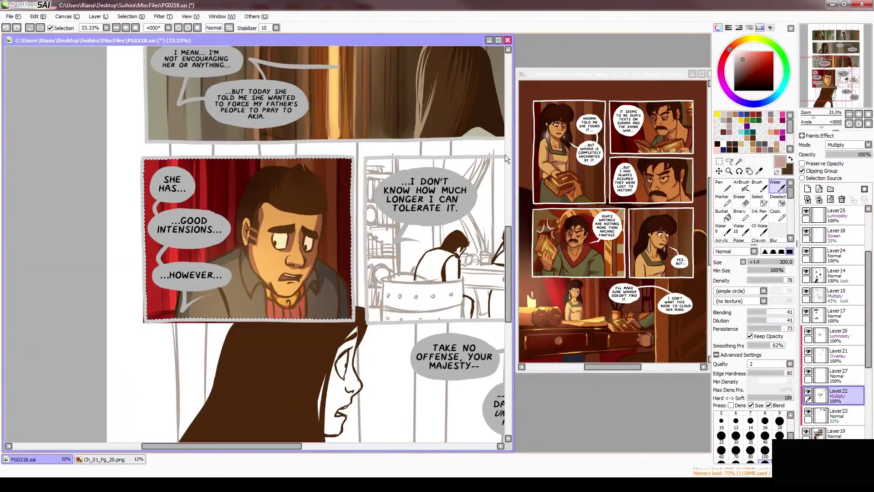
{"action": "key", "text": "h"}
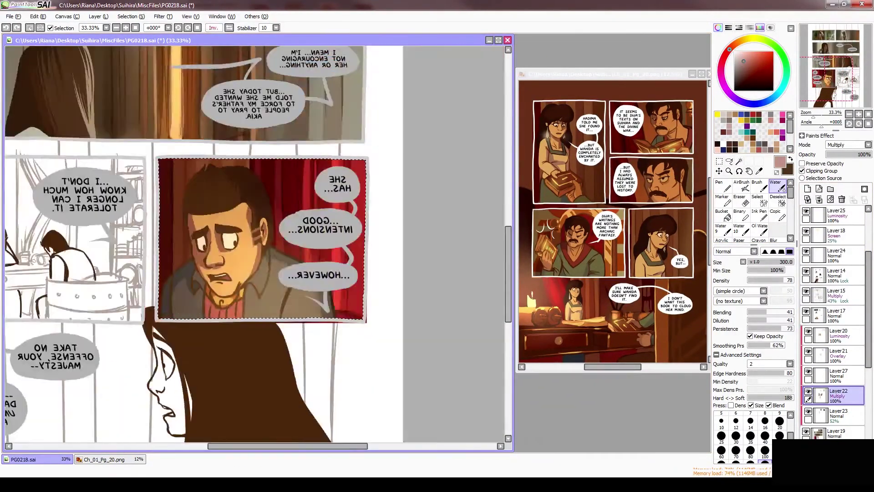
{"action": "key", "text": "h"}
Step: Block in the sixth panel's background on Layer19 with a red-brown base and deep red curtains, and darken its shadowed areas
{"action": "key", "text": "n"}
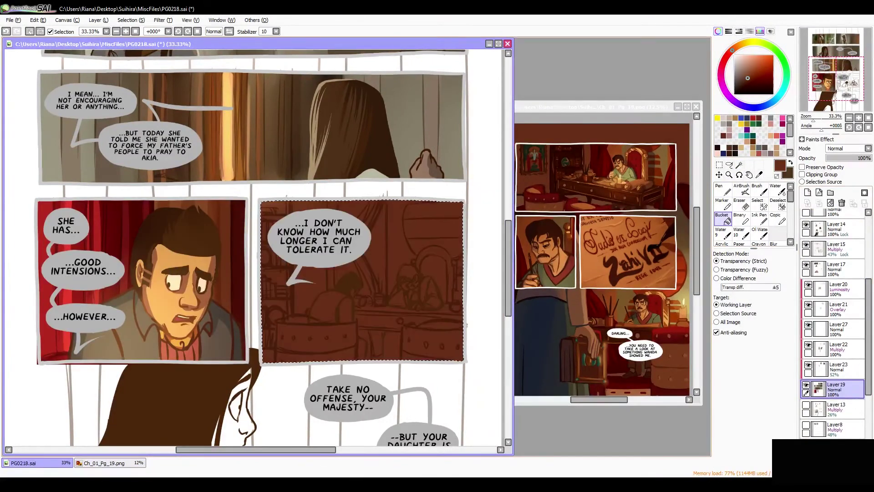
{"action": "key", "text": "w"}
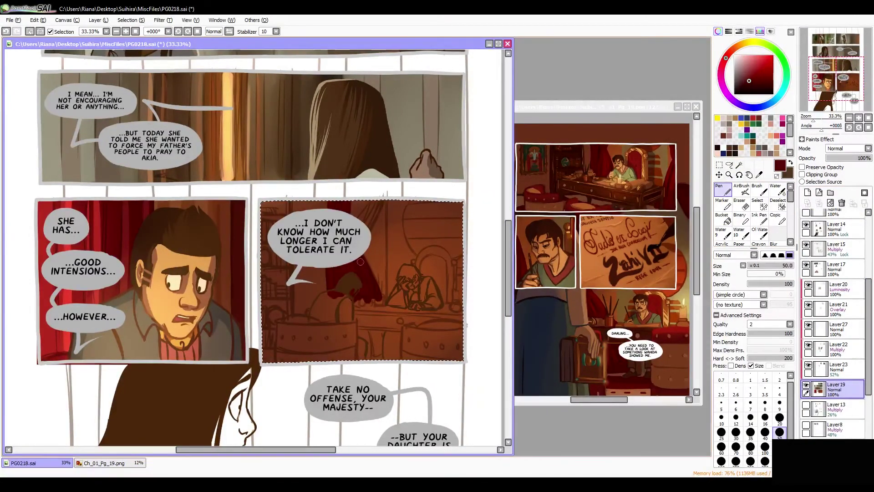
{"action": "key", "text": "e"}
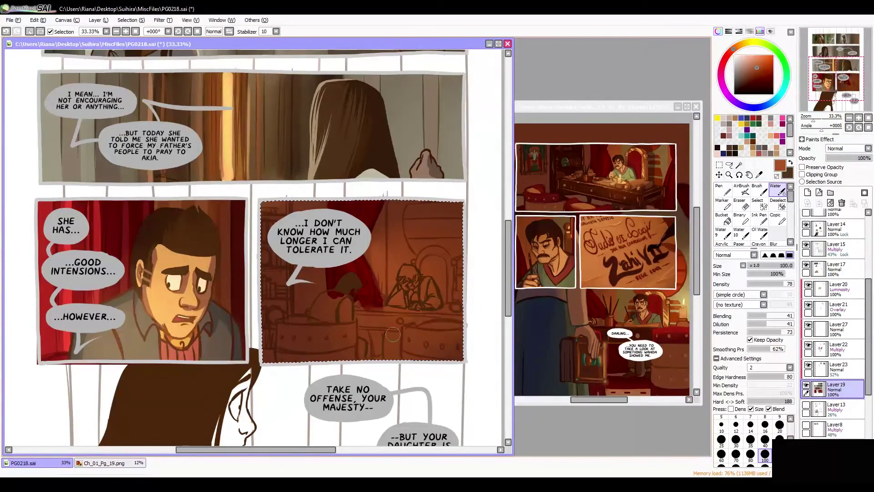
{"action": "key", "text": "c"}
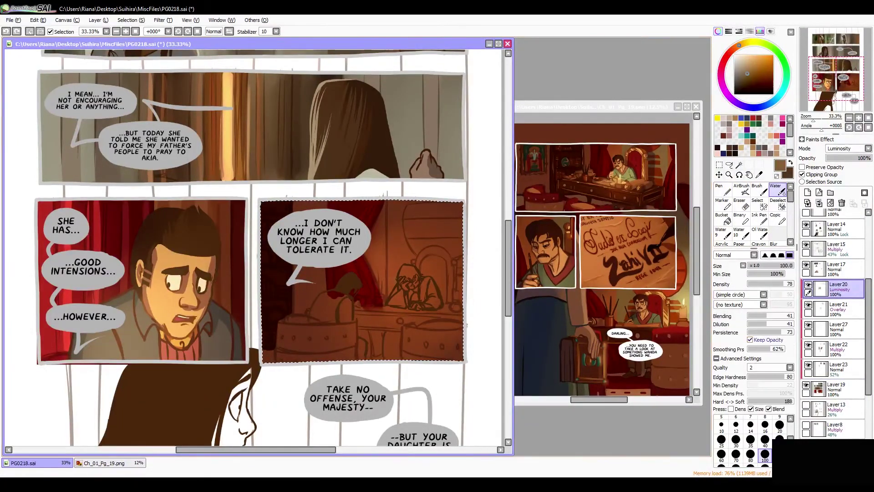
Step: Paint the sixth panel's round wall piece red and the chair behind the desk red with gold trim on Layer19
{"action": "key", "text": "n"}
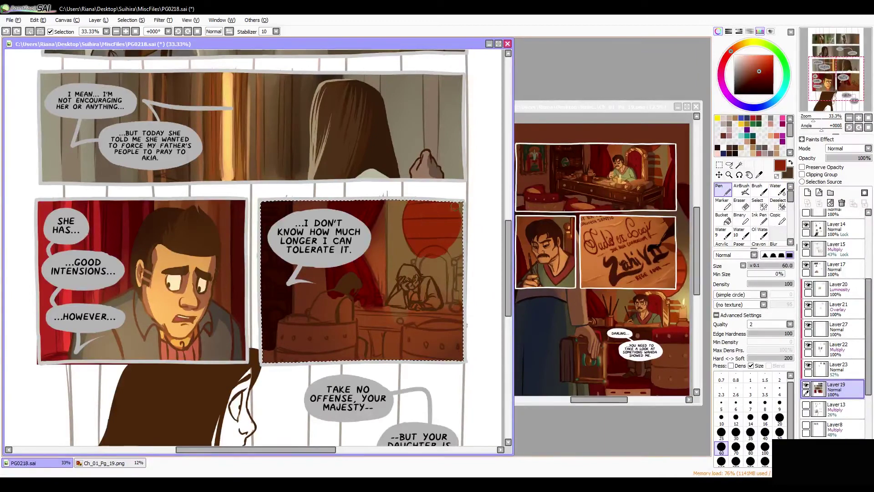
{"action": "left_click", "coordinate": [414, 269], "text": "alt"}
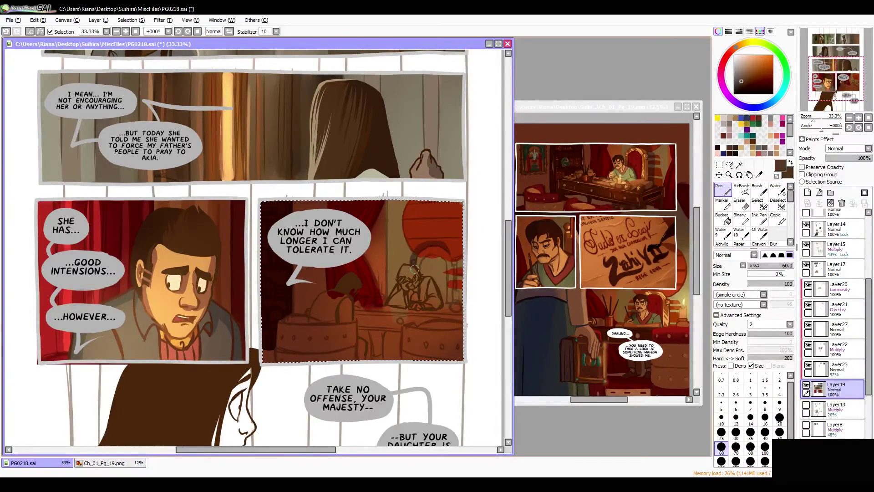
{"action": "left_click", "coordinate": [453, 266], "text": "alt"}
{"action": "left_click", "coordinate": [454, 273], "text": "alt"}
{"action": "left_click", "coordinate": [451, 292], "text": "alt"}
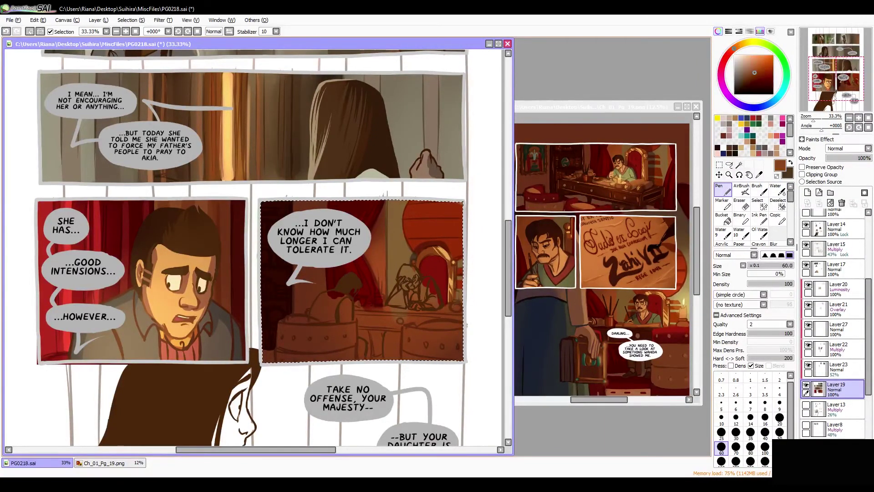
Step: Colour the sixth panel's foreground figure with a blue-grey jacket on Layer19, clear the selection and preserve the layer's opacity
{"action": "left_click", "coordinate": [410, 296], "text": "alt"}
{"action": "left_click", "coordinate": [364, 298], "text": "alt"}
{"action": "left_click", "coordinate": [336, 301], "text": "alt"}
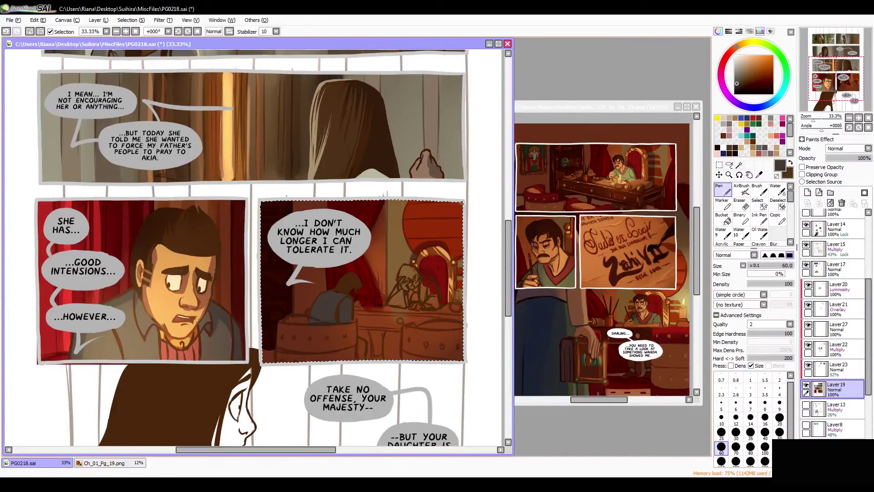
{"action": "left_click", "coordinate": [312, 276], "text": "alt"}
{"action": "key", "text": "ctrl+d"}
{"action": "key", "text": "e"}
{"action": "key", "text": "n"}
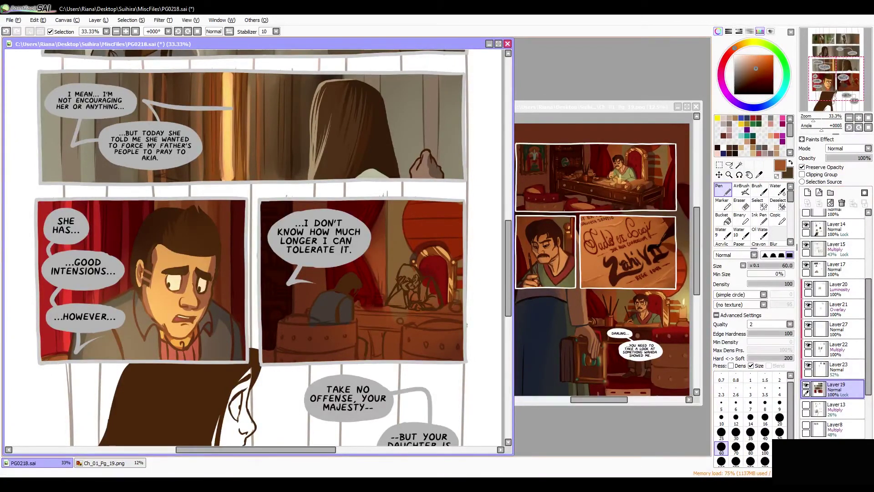
Step: Paint the sixth panel's desk dark brown and colour the figure seated behind it in red and green on Layer19
{"action": "left_click", "coordinate": [395, 345], "text": "alt"}
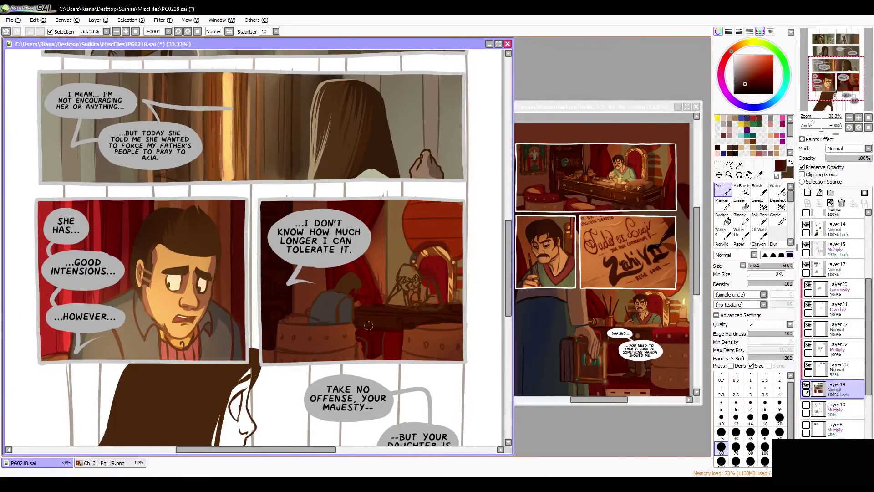
{"action": "left_click", "coordinate": [361, 344], "text": "alt"}
{"action": "left_click", "coordinate": [378, 299], "text": "alt"}
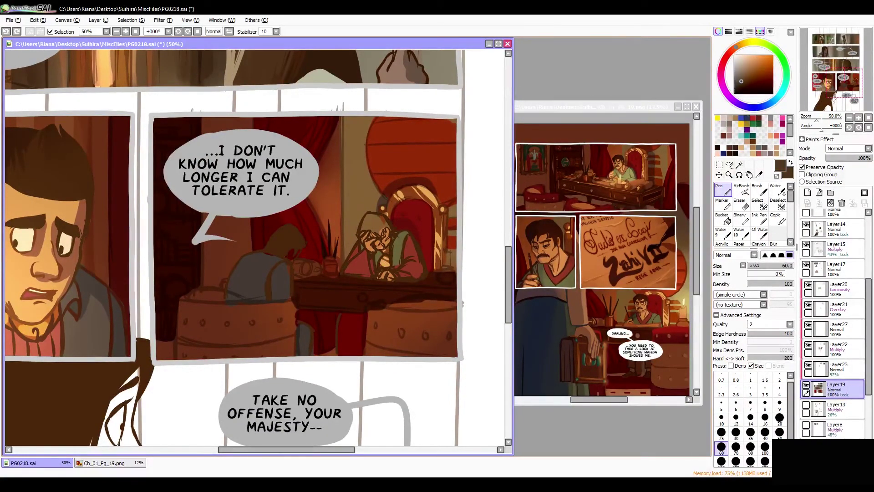
Step: Paint the dark bookshelf with red-brown books and a green globe behind the sixth panel's speech balloon on Layer19
{"action": "right_click", "coordinate": [236, 241]}
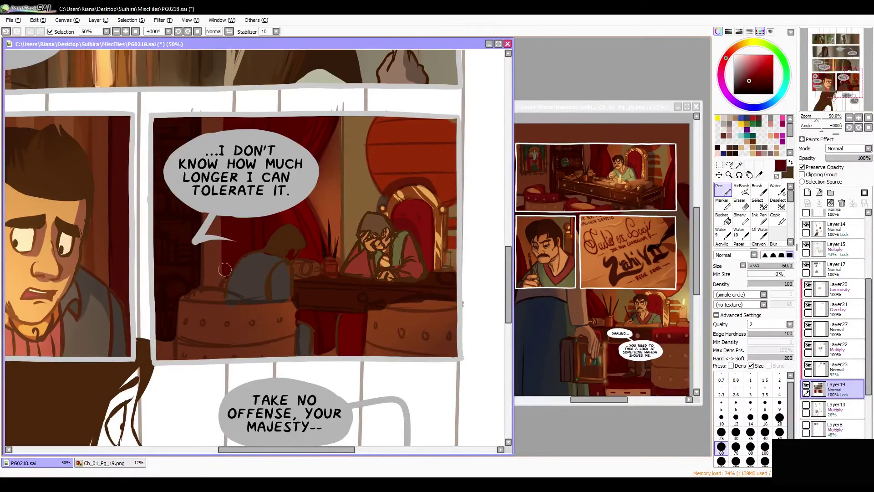
{"action": "scroll", "coordinate": [157, 246], "scroll_direction": "up", "scroll_amount": 1}
{"action": "right_click", "coordinate": [185, 321]}
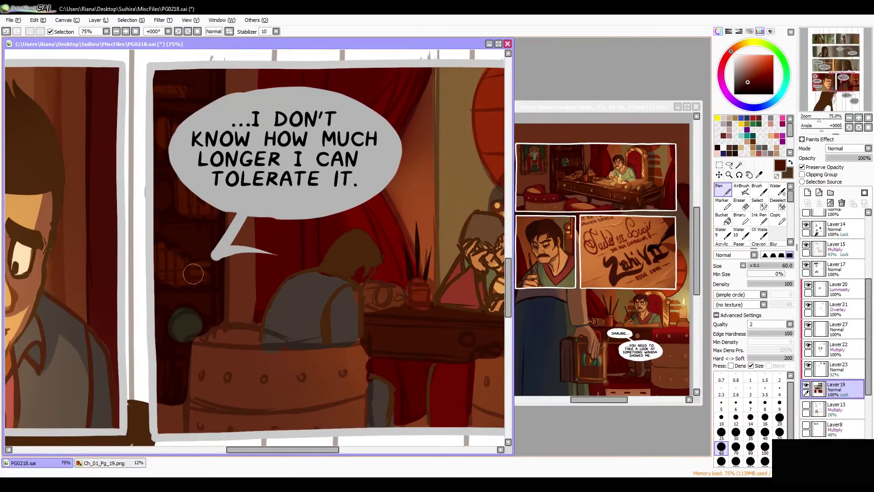
Step: Colour the sixth panel's desk items and paint a pale yellow candle at the desk's far end on Layer24
{"action": "scroll", "coordinate": [193, 273], "scroll_direction": "down", "scroll_amount": 1}
{"action": "right_click", "coordinate": [363, 281]}
{"action": "left_click_drag", "start_coordinate": [352, 246], "coordinate": [407, 218]}
{"action": "right_click", "coordinate": [448, 252]}
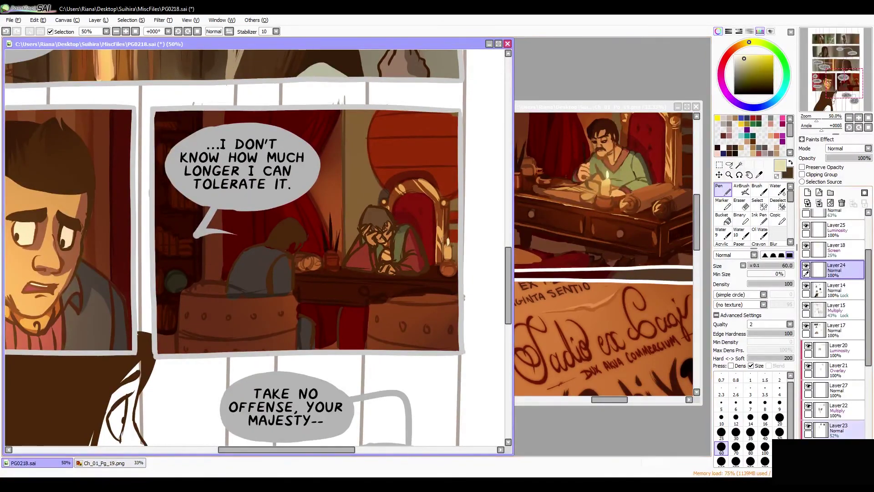
Step: Detail the sixth panel's desk with drawers and edge highlights, and repaint the two foreground seats deep red with orange cushions
{"action": "right_click", "coordinate": [320, 295]}
{"action": "left_click_drag", "start_coordinate": [320, 295], "coordinate": [360, 283]}
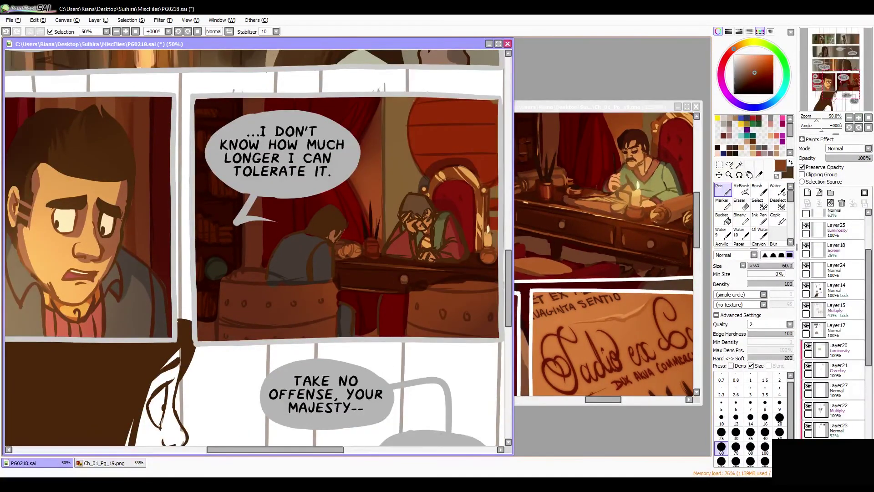
{"action": "right_click", "coordinate": [416, 281]}
{"action": "left_click_drag", "start_coordinate": [416, 281], "coordinate": [394, 282]}
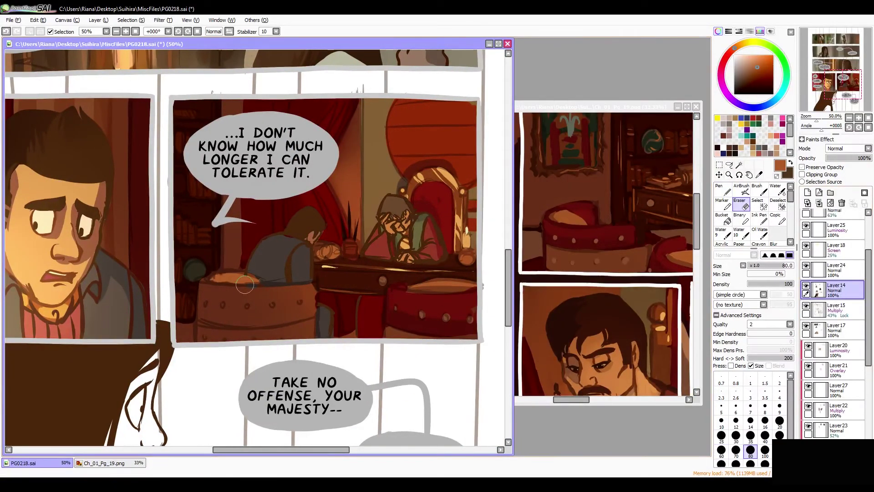
{"action": "left_click_drag", "start_coordinate": [210, 292], "coordinate": [310, 314]}
{"action": "key", "text": "c"}
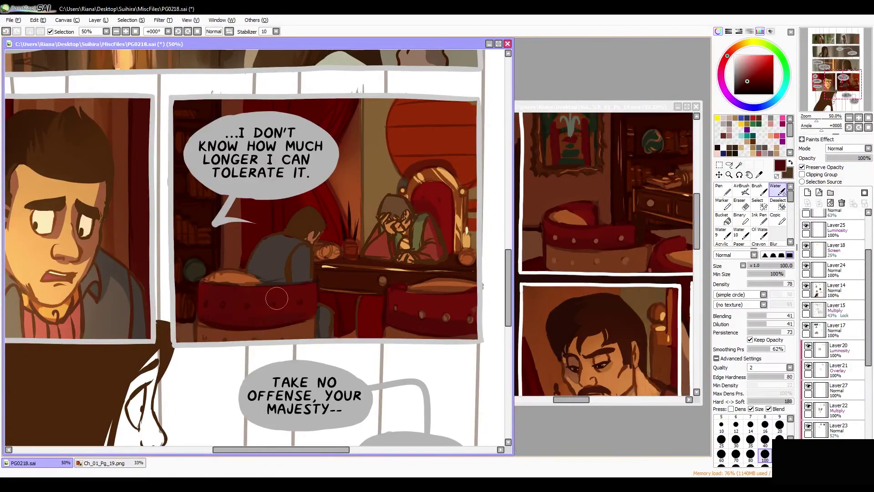
{"action": "key", "text": "n"}
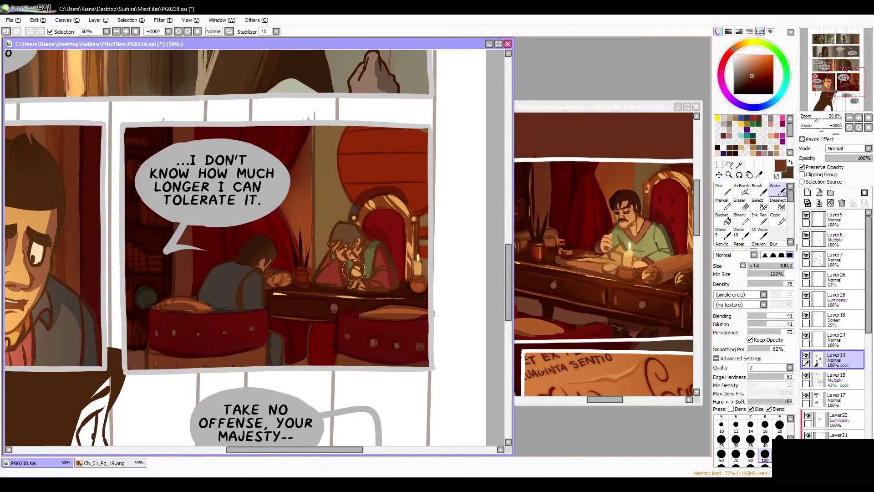
Step: Brush yellow candle glow on Layer25 with the Water brush at 350, and add orange highlights to the seated man on Layer19
{"action": "left_click", "coordinate": [835, 298]}
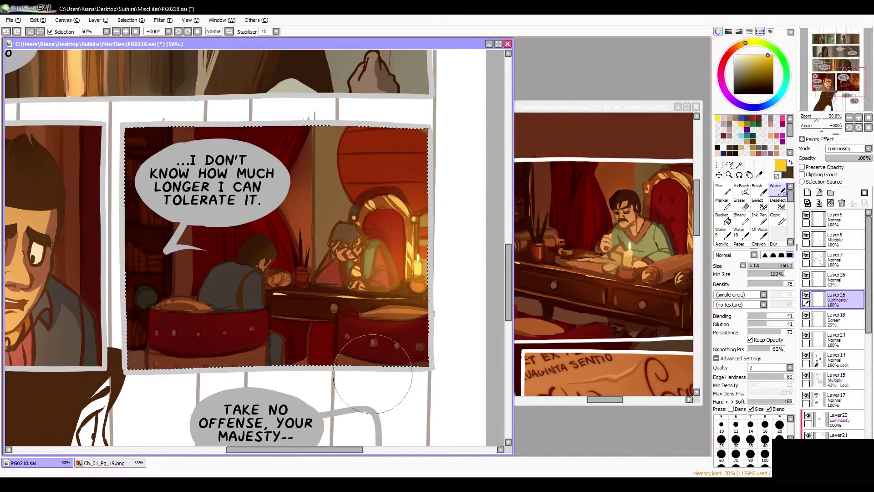
{"action": "left_click", "coordinate": [722, 189]}
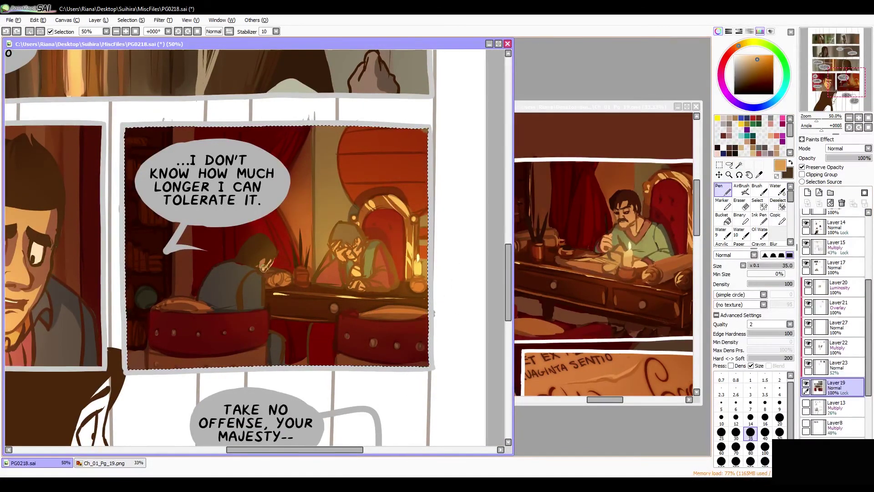
{"action": "left_click_drag", "start_coordinate": [255, 246], "coordinate": [354, 223]}
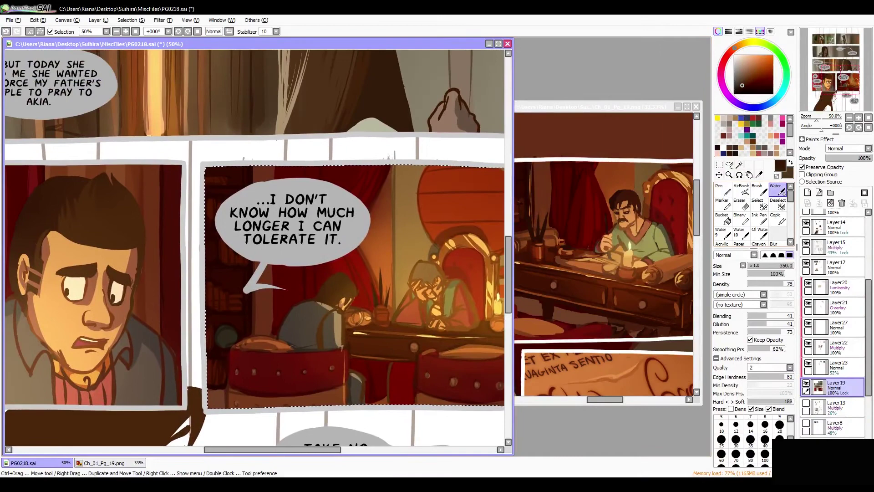
Step: Spread a soft warm glow across the sixth panel on Layer25 with the Water brush at 160, checking the mirrored view
{"action": "left_click", "coordinate": [835, 226]}
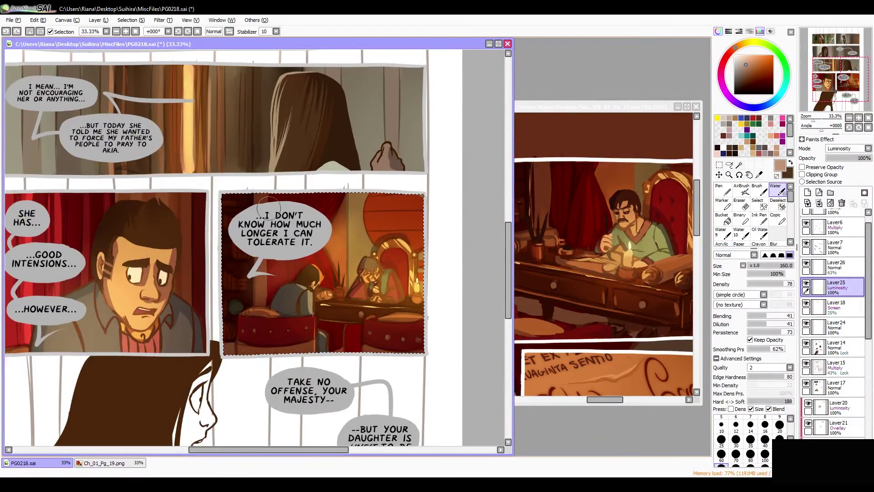
{"action": "left_click_drag", "start_coordinate": [314, 255], "coordinate": [279, 312]}
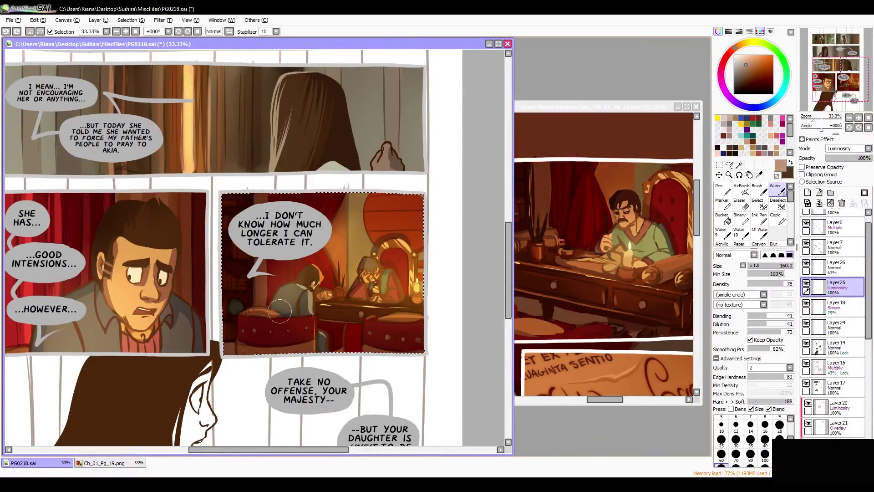
{"action": "key", "text": "e"}
{"action": "key", "text": "h"}
{"action": "key", "text": "h"}
{"action": "key", "text": "c"}
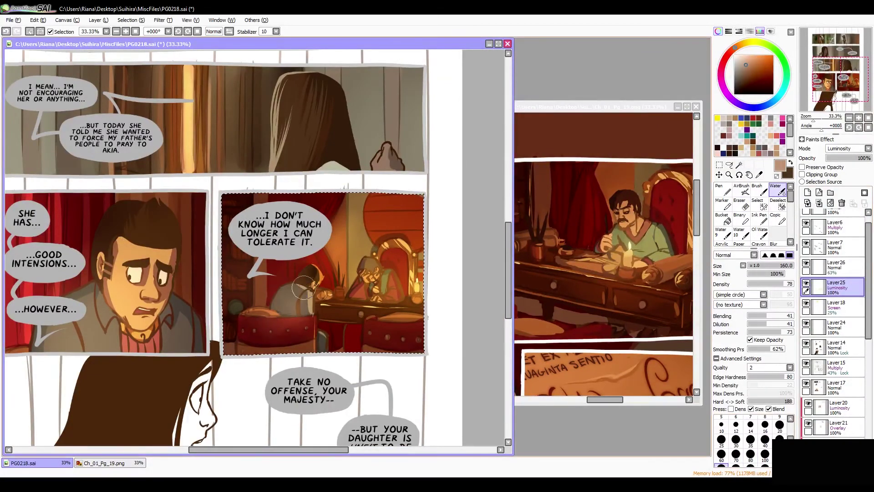
{"action": "key", "text": "e"}
{"action": "key", "text": "h"}
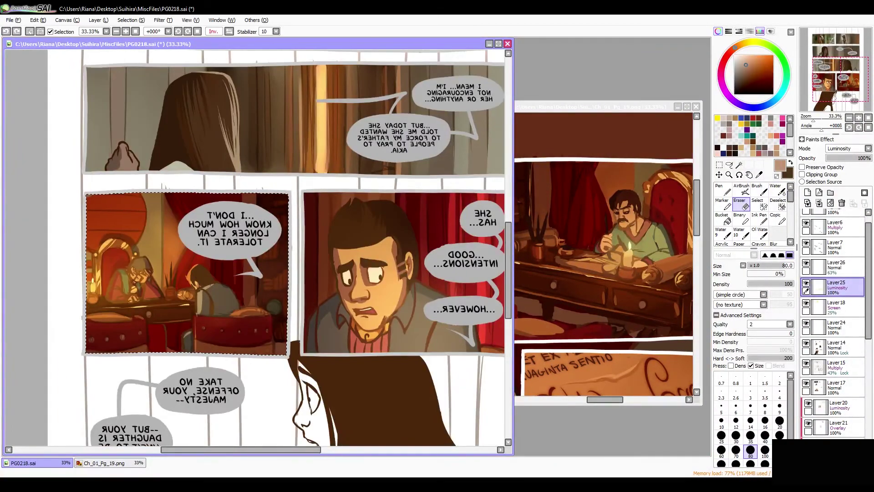
{"action": "key", "text": "h"}
{"action": "key", "text": "c"}
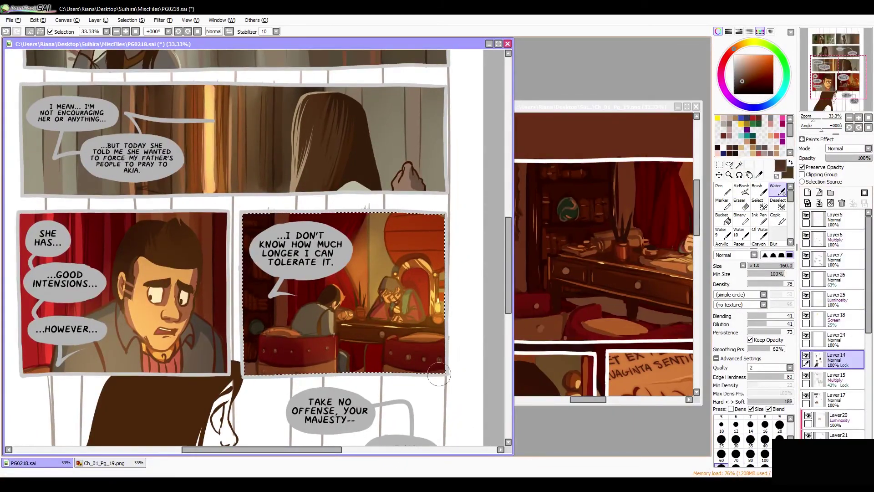
Step: Touch up the sixth panel's plant, desk and seats in orange-brown on Layer19 with the Pen at 35
{"action": "key", "text": "n"}
{"action": "left_click", "coordinate": [262, 299], "text": "ctrl+shift"}
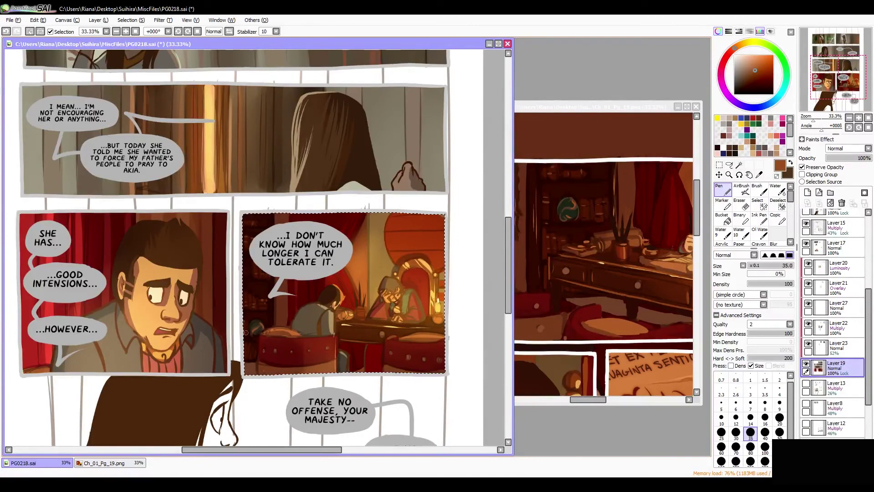
{"action": "left_click_drag", "start_coordinate": [246, 332], "coordinate": [221, 343]}
{"action": "left_click_drag", "start_coordinate": [637, 274], "coordinate": [544, 278]}
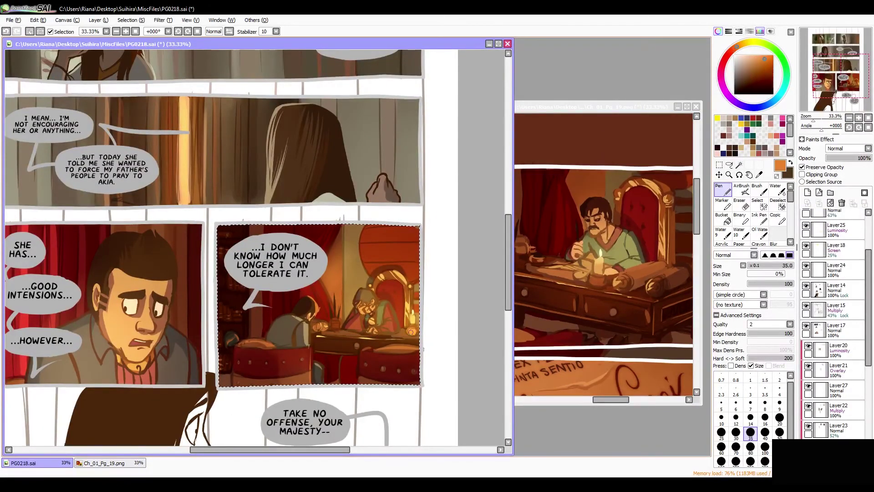
Step: Erase excess glow in the sixth panel on Layer25, check the mirrored view and clear the selection
{"action": "left_click", "coordinate": [343, 371], "text": "alt"}
{"action": "key", "text": "e"}
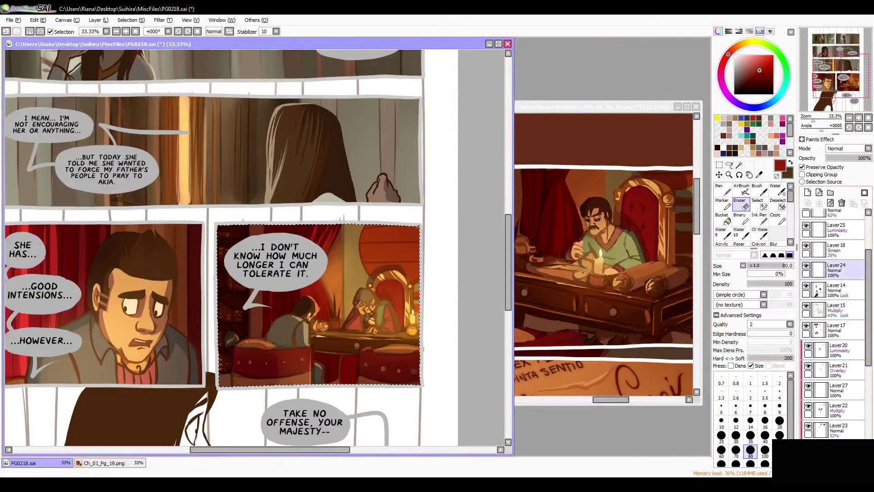
{"action": "left_click", "coordinate": [355, 300], "text": "ctrl+shift"}
{"action": "key", "text": "Insert"}
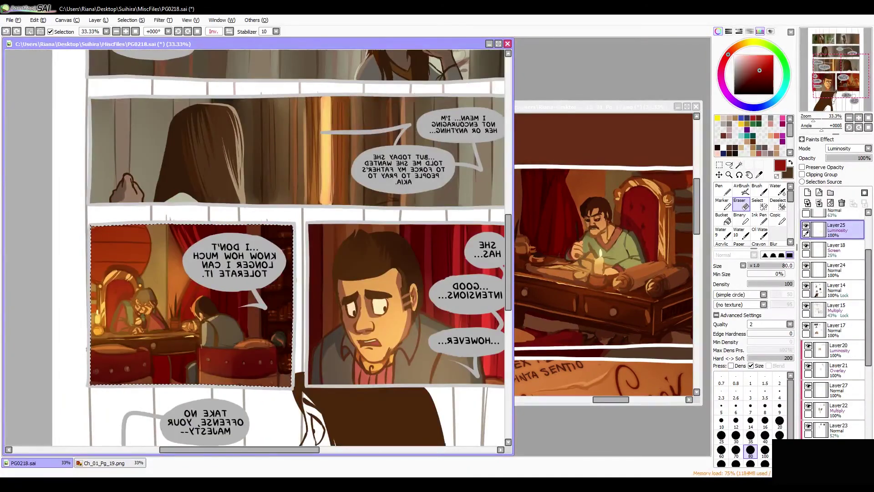
{"action": "key", "text": "Insert"}
{"action": "key", "text": "ctrl+minus"}
{"action": "key", "text": "ctrl+d"}
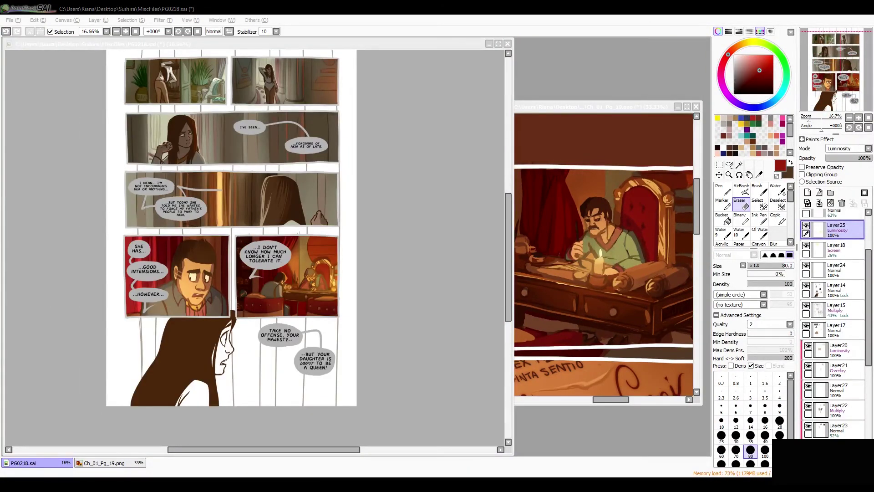
Step: Fill the page background red-brown and fill the panel borders and speech balloons white
{"action": "key", "text": "b"}
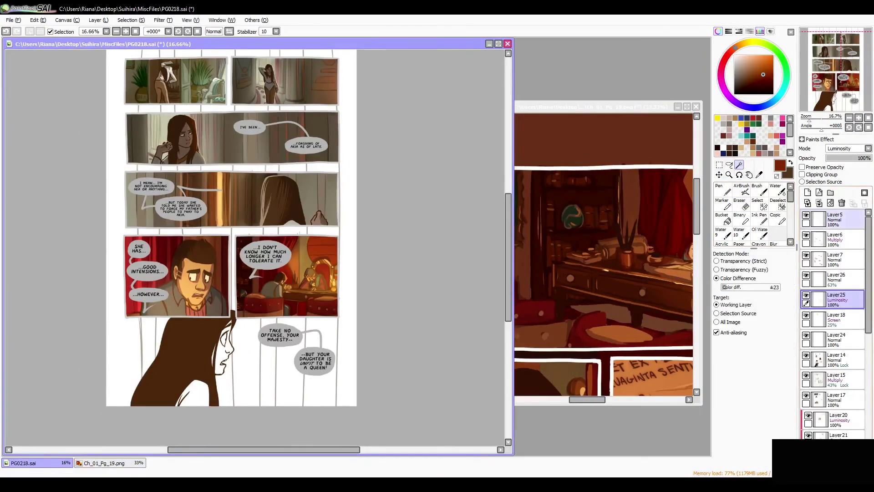
{"action": "left_click", "coordinate": [117, 387]}
{"action": "key", "text": "ctrl+d"}
{"action": "key", "text": "ctrl+minus"}
{"action": "scroll", "coordinate": [833, 318], "scroll_direction": "up", "scroll_amount": 4}
{"action": "left_click", "coordinate": [838, 259]}
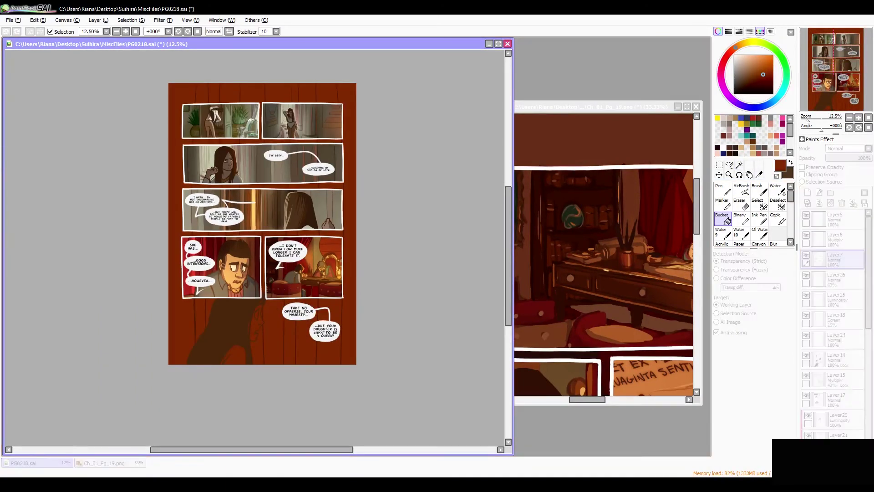
Step: Paint a grey-brown strip down the left edge of the page background on Layer28
{"action": "key", "text": "w"}
{"action": "left_click", "coordinate": [191, 122], "text": "alt"}
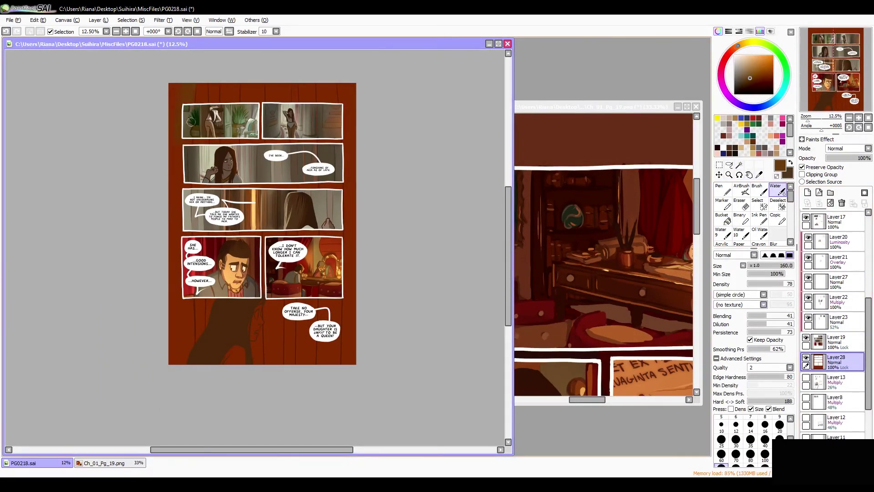
{"action": "scroll", "coordinate": [171, 357], "scroll_direction": "up", "scroll_amount": 2}
{"action": "key", "text": "n"}
{"action": "scroll", "coordinate": [292, 411], "scroll_direction": "down", "scroll_amount": 2}
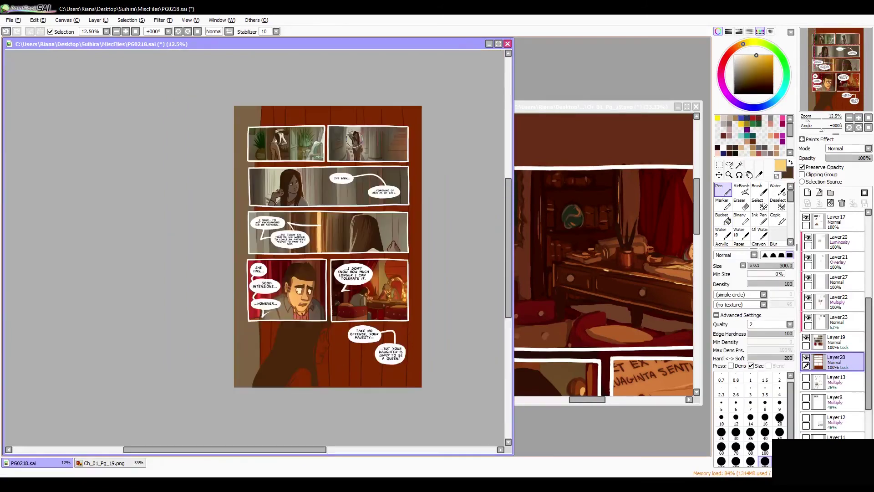
Step: Paint a pale gold strip of light down the page background on Layer28, blend warm tones around it and rework the grey-brown edge
{"action": "left_click_drag", "start_coordinate": [355, 110], "coordinate": [367, 315]}
{"action": "left_click", "coordinate": [357, 361], "text": "alt"}
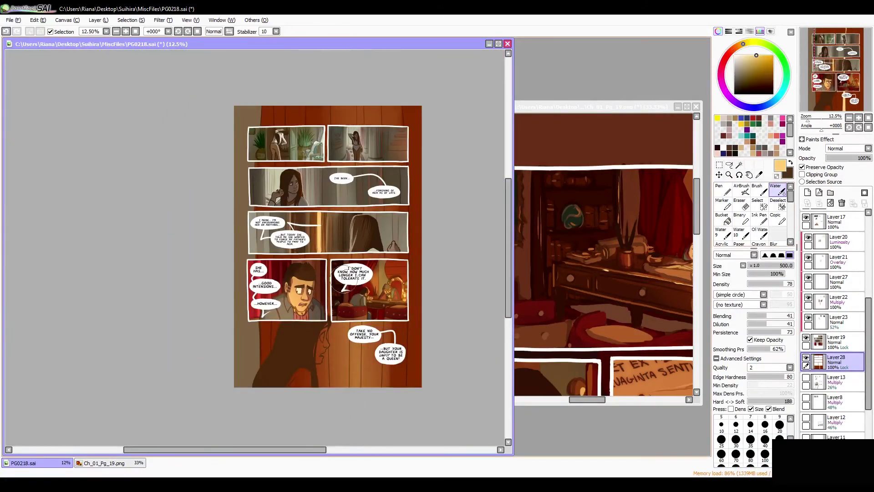
{"action": "key", "text": "bracketleft"}
{"action": "key", "text": "bracketleft"}
{"action": "key", "text": "bracketleft"}
{"action": "key", "text": "bracketleft"}
{"action": "key", "text": "bracketleft"}
{"action": "key", "text": "bracketleft"}
{"action": "key", "text": "bracketright"}
{"action": "key", "text": "bracketright"}
{"action": "key", "text": "bracketright"}
{"action": "key", "text": "bracketright"}
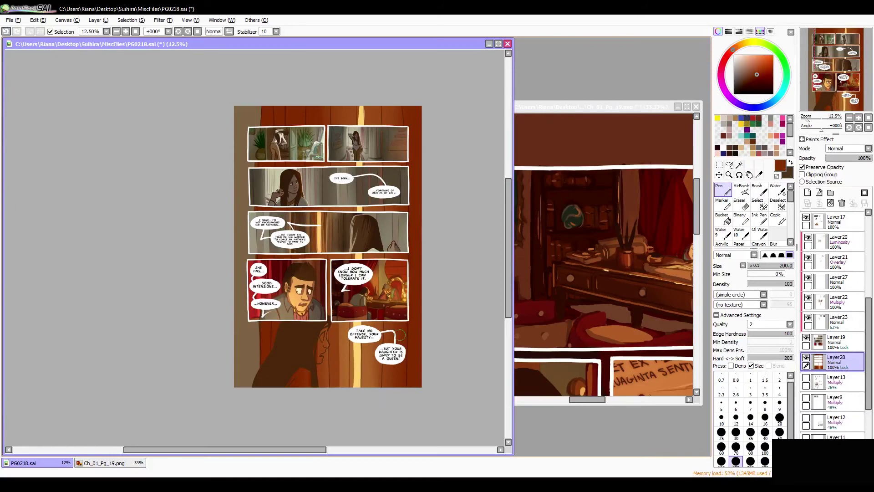
{"action": "left_click", "coordinate": [241, 110], "text": "alt"}
{"action": "left_click_drag", "start_coordinate": [242, 110], "coordinate": [240, 382]}
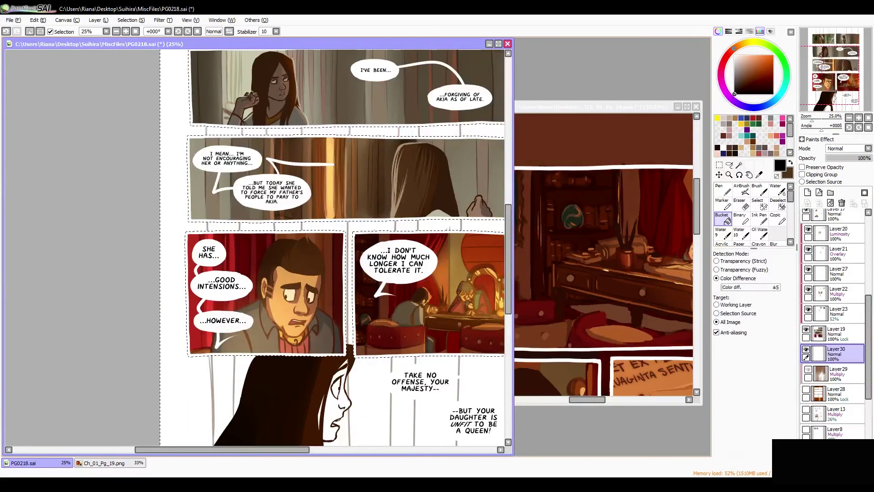
Step: Paint the bottom woman's skin tan, her sleeve grey-beige and brown highlights in her hair on Layer30, and undo the last two changes
{"action": "key", "text": "n"}
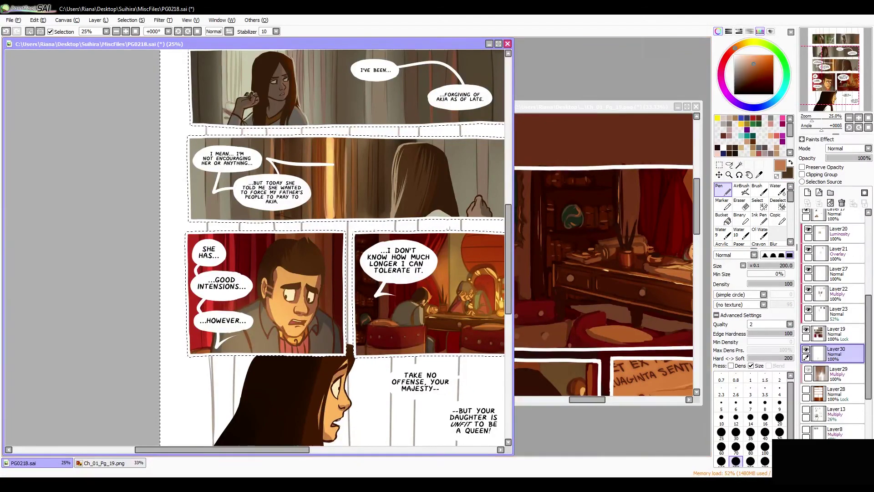
{"action": "scroll", "coordinate": [240, 433], "scroll_direction": "down", "scroll_amount": 5}
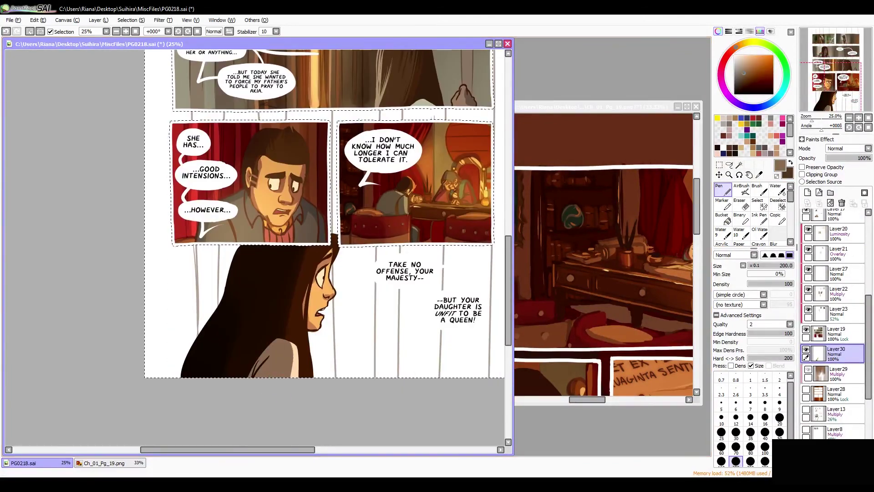
{"action": "key", "text": "ctrl+z"}
{"action": "key", "text": "ctrl+z"}
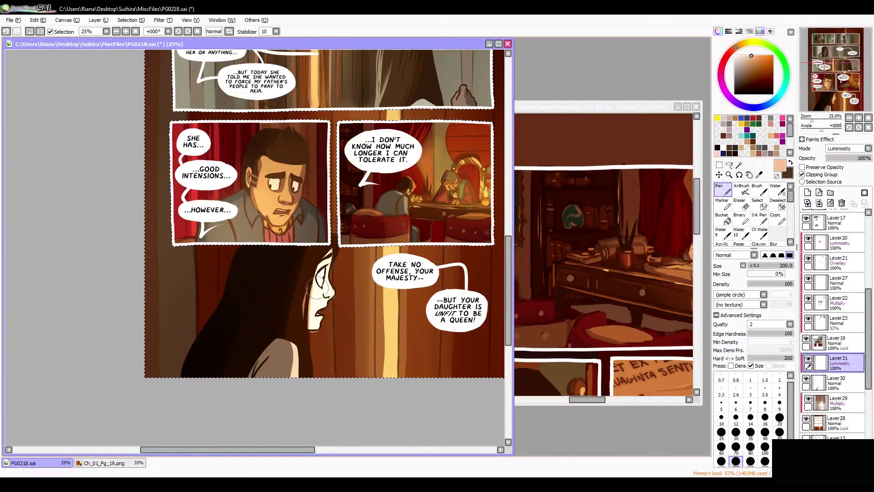
Step: Light the woman on clipped Luminosity Layer31 with the Water brush at 250, and shade her on Layer32 in Multiply at 65%
{"action": "key", "text": "w"}
{"action": "scroll", "coordinate": [302, 214], "scroll_direction": "right", "scroll_amount": 3}
{"action": "scroll", "coordinate": [847, 149], "scroll_direction": "down", "scroll_amount": 4}
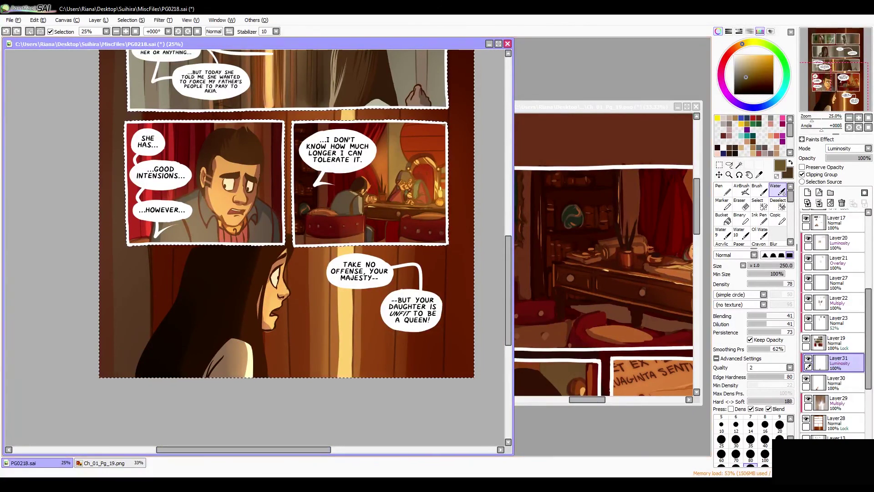
{"action": "key", "text": "h"}
{"action": "key", "text": "h"}
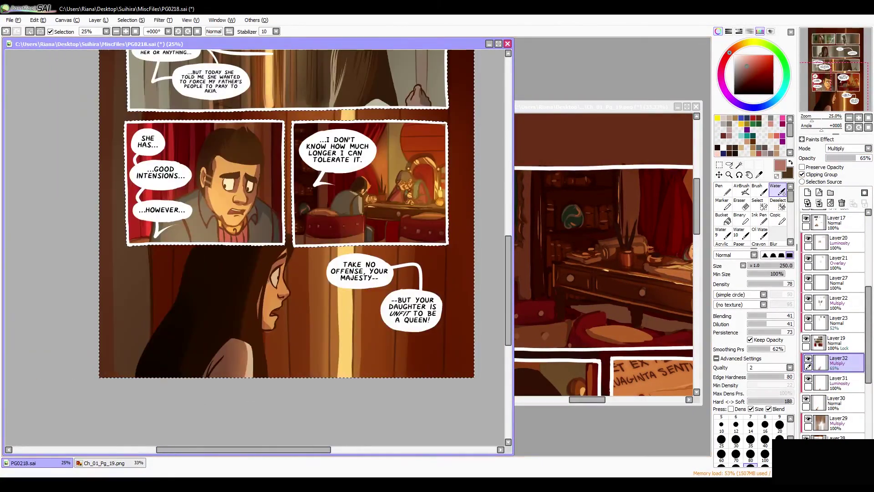
Step: Darken the page background around the panels with a dusty pink fill on Layer33, set to Multiply at 67% opacity
{"action": "left_click", "coordinate": [838, 237]}
{"action": "key", "text": "n"}
{"action": "scroll", "coordinate": [833, 319], "scroll_direction": "down", "scroll_amount": 5}
{"action": "left_click", "coordinate": [836, 324]}
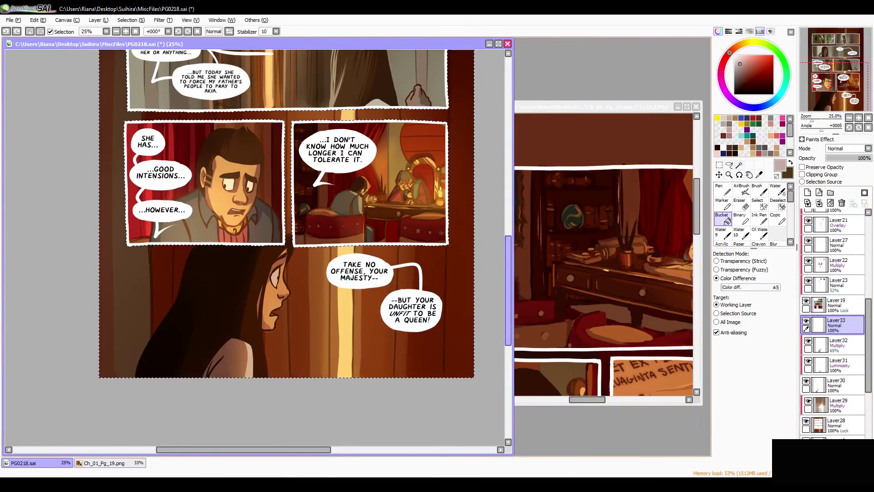
{"action": "key", "text": "e"}
{"action": "key", "text": "h"}
{"action": "key", "text": "h"}
{"action": "key", "text": "g"}
{"action": "key", "text": "minus"}
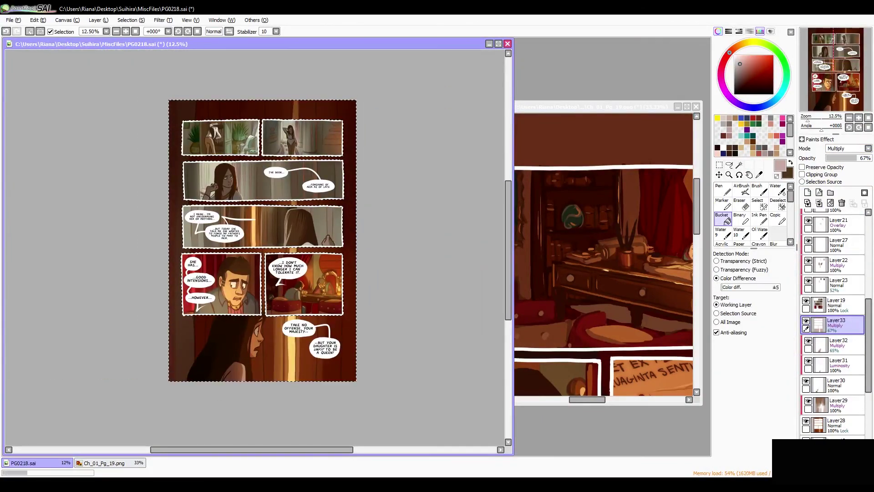